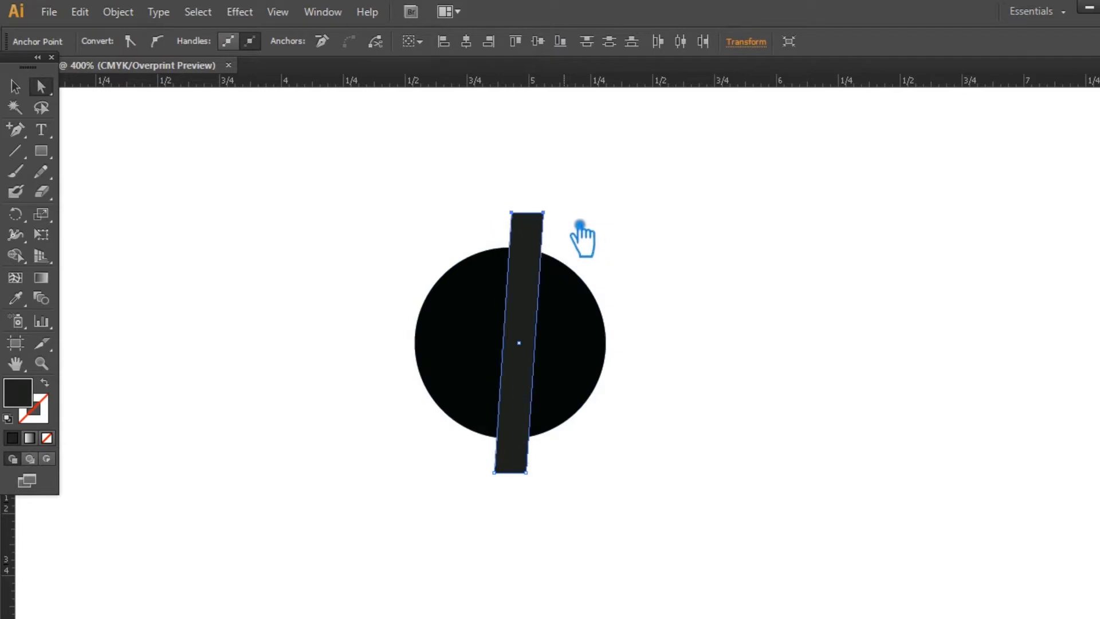
# Step: Slant the bar over the circle by shifting its two upper anchor points to the right
pyautogui.press('Right')
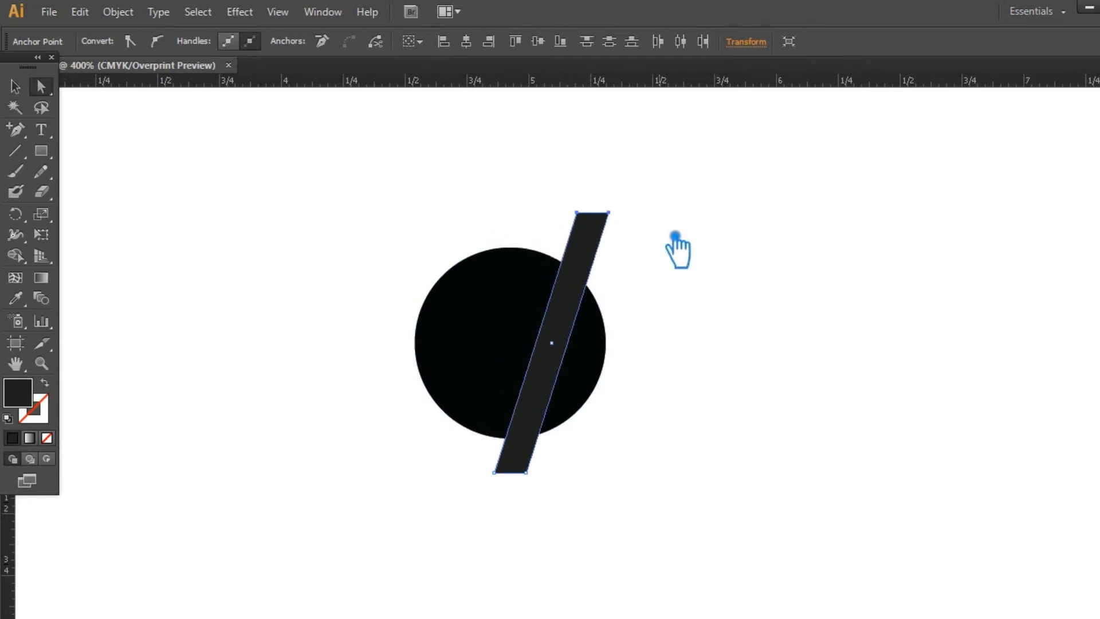
# Step: Try to reflect the slanted bar across the vertical axis without making a copy
pyautogui.click(15, 87)
pyautogui.rightClick(592, 245)
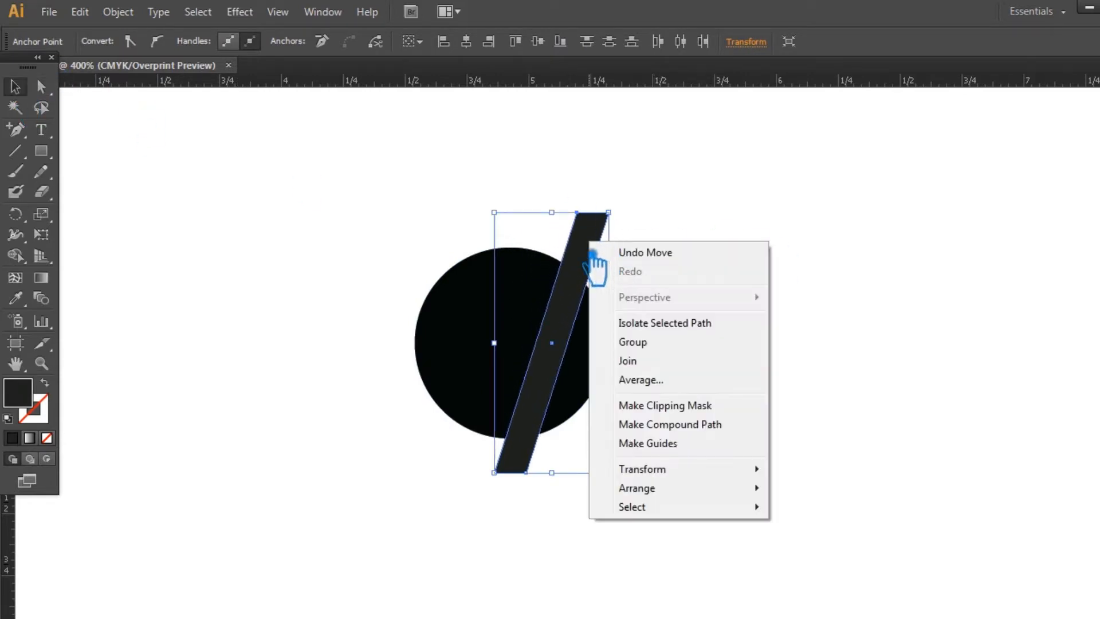
pyautogui.moveTo(682, 470)
pyautogui.click(849, 533)
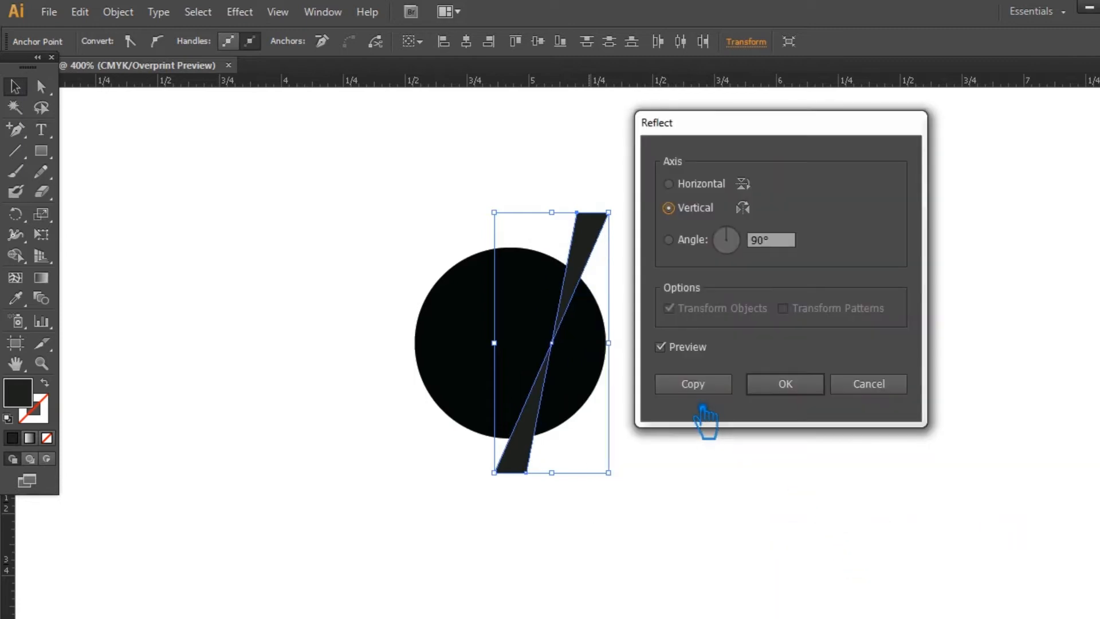
pyautogui.click(798, 385)
pyautogui.hotkey('ctrl', 'z')
pyautogui.click(801, 352)
# Step: Try to create a vertically reflected copy of the slanted bar
pyautogui.click(596, 246)
pyautogui.rightClick(597, 246)
pyautogui.moveTo(687, 464)
pyautogui.click(855, 523)
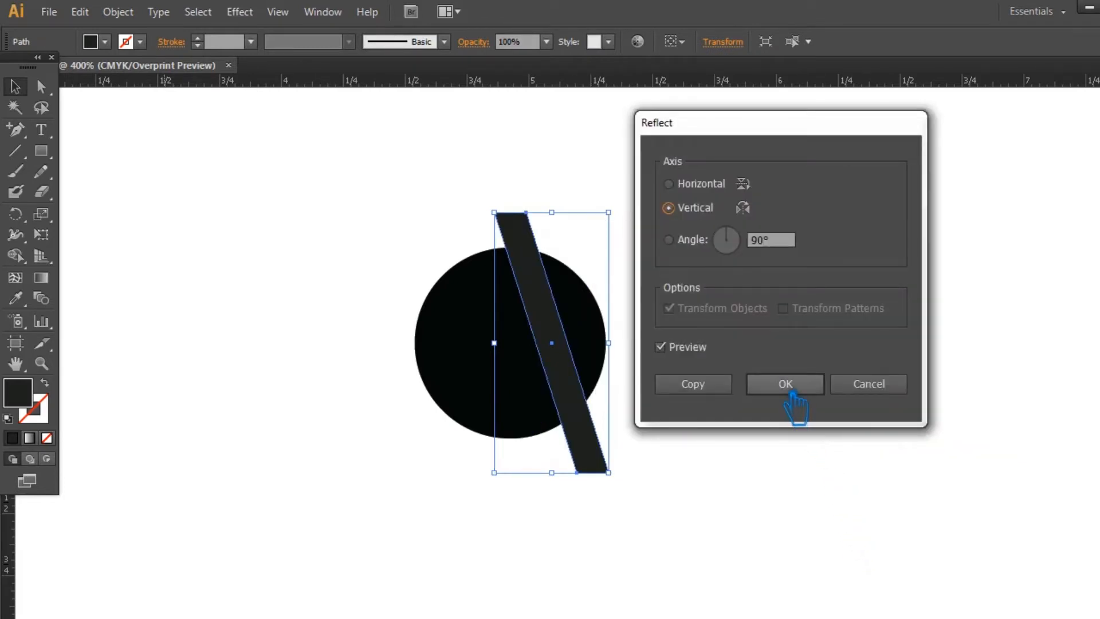
pyautogui.click(713, 383)
pyautogui.hotkey('ctrl', 'z')
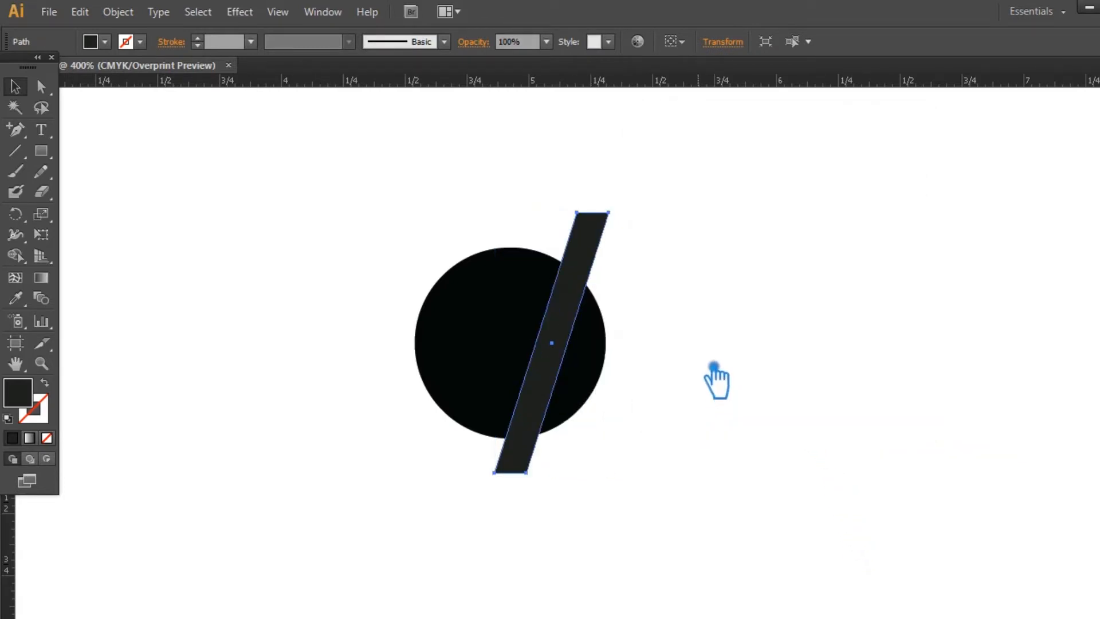
# Step: Slant the bar further by shifting its two lower anchor points to the left
pyautogui.press('a')
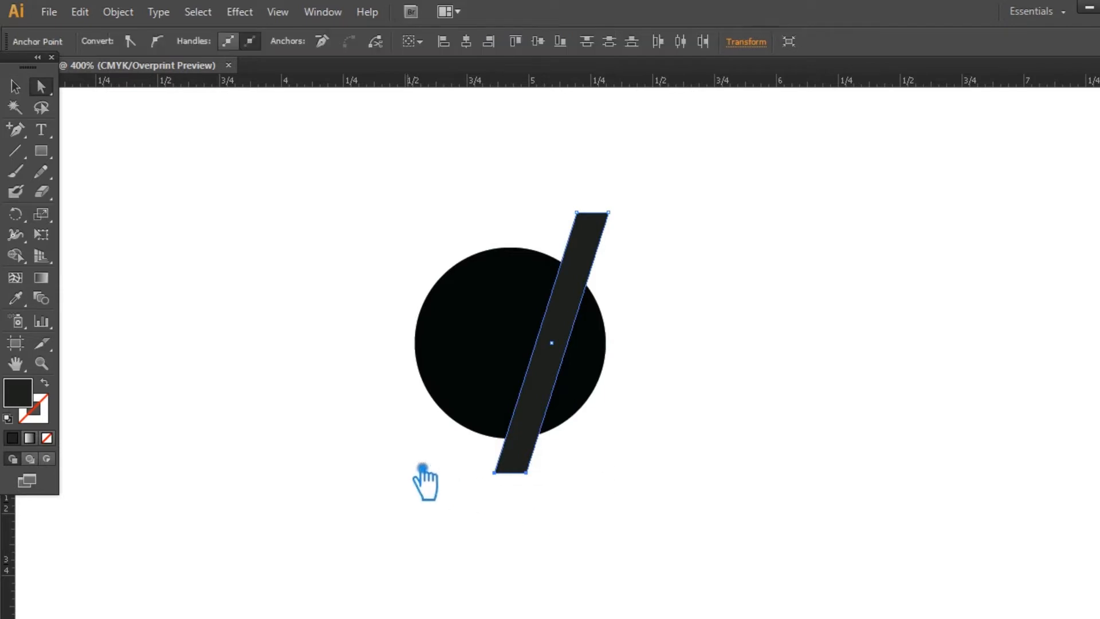
pyautogui.press('Left')
pyautogui.press('Left')
pyautogui.press('Left')
pyautogui.press('Left')
pyautogui.press('Left')
pyautogui.press('Left')
pyautogui.press('Left')
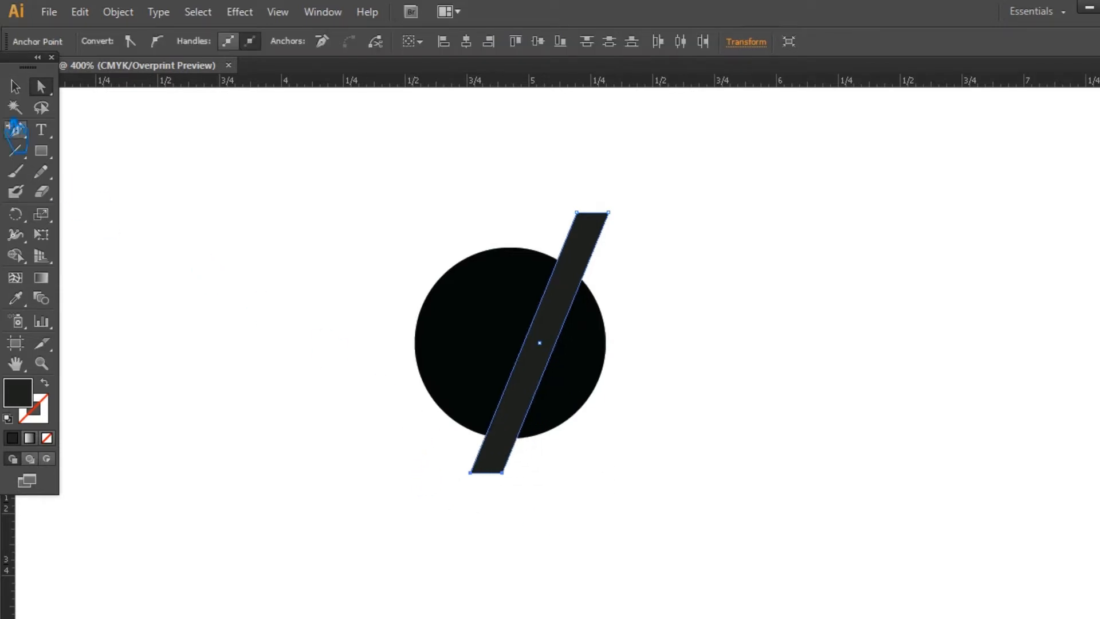
# Step: Reflect the slanted bar across the vertical axis as a copy to form an X
pyautogui.click(15, 86)
pyautogui.click(584, 237)
pyautogui.rightClick(585, 237)
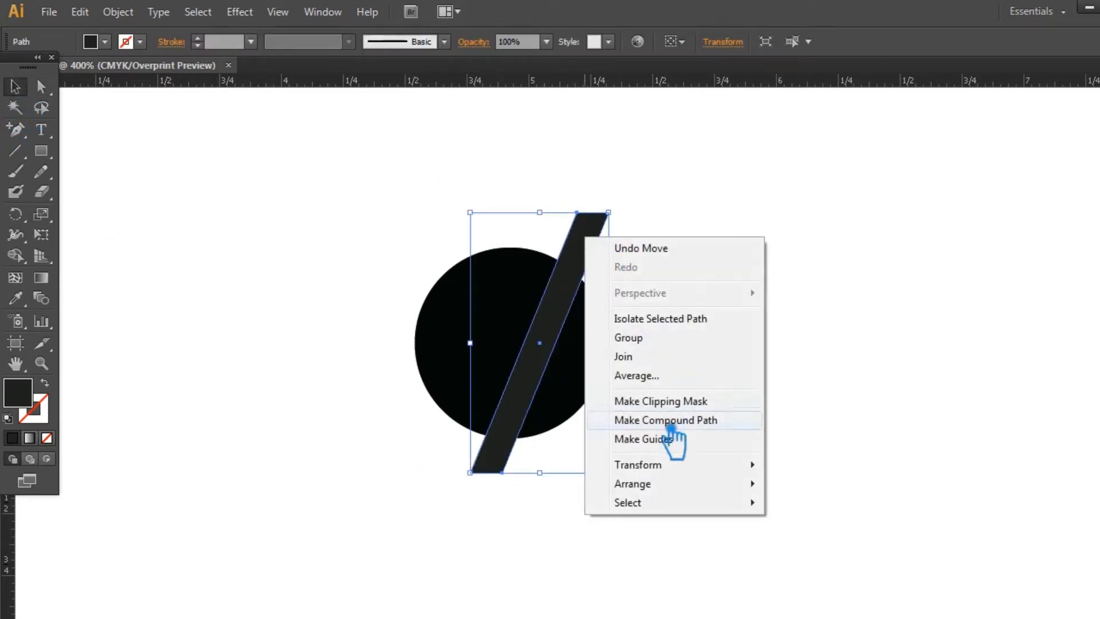
pyautogui.moveTo(682, 467)
pyautogui.click(820, 528)
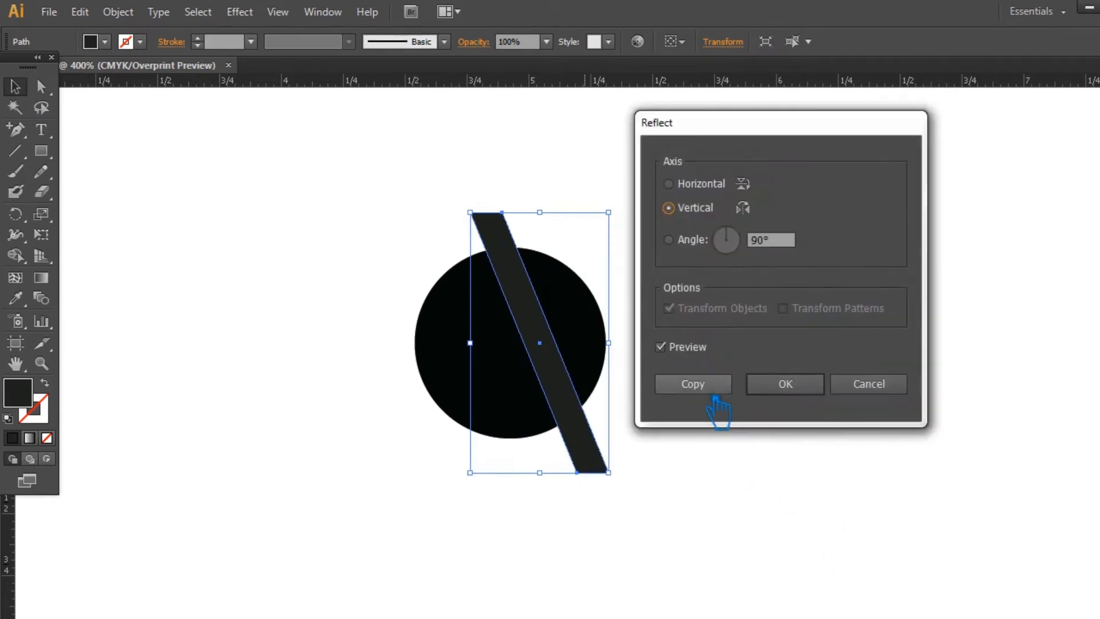
pyautogui.click(716, 385)
# Step: Align both crossed bars and the circle on their horizontal centres
pyautogui.moveTo(657, 246); pyautogui.dragTo(427, 204)
pyautogui.moveTo(756, 407); pyautogui.dragTo(380, 241)
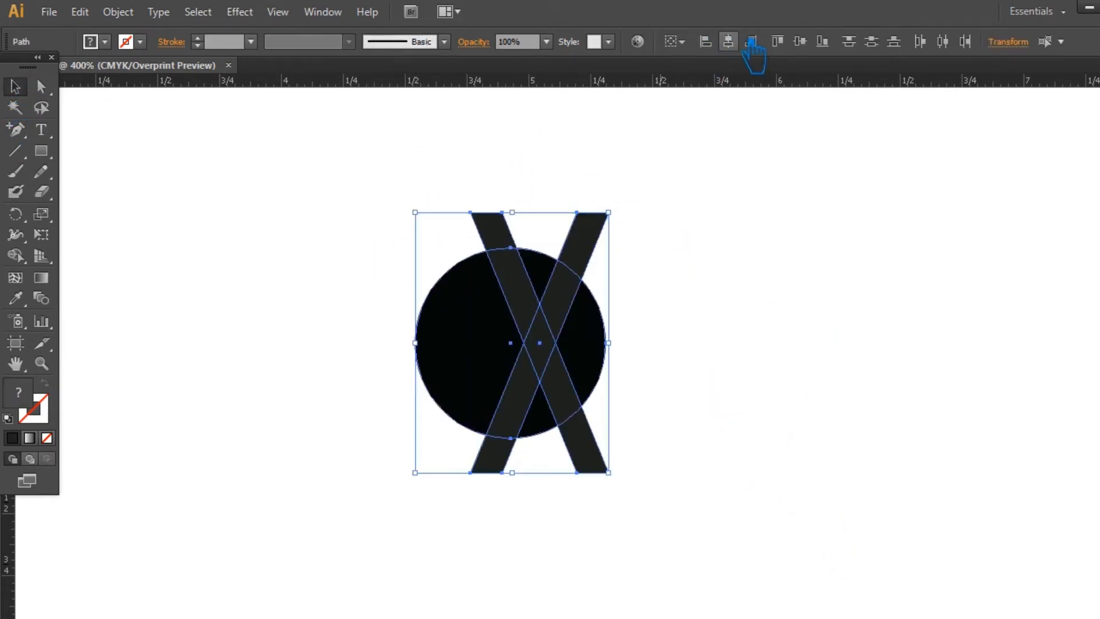
pyautogui.click(751, 42)
pyautogui.click(801, 304)
# Step: Move both crossed bars down until their upper ends sit just below the top of the circle
pyautogui.click(573, 313)
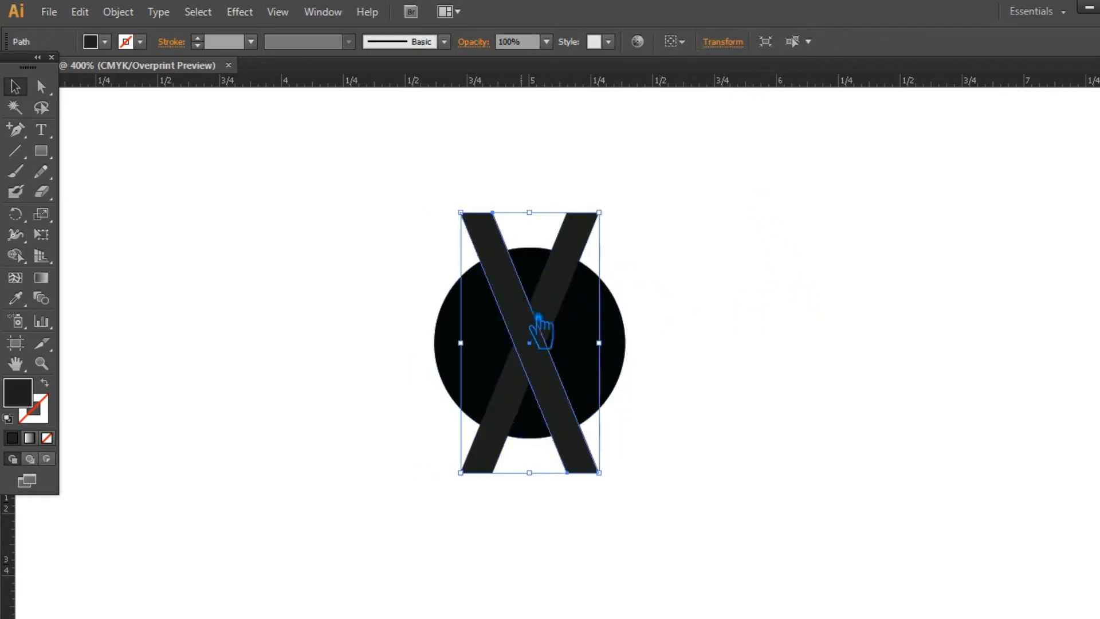
pyautogui.press('Down')
pyautogui.press('Down')
pyautogui.press('Down')
pyautogui.press('Down')
pyautogui.press('Down')
pyautogui.press('Down')
pyautogui.press('Down')
pyautogui.press('Down')
pyautogui.press('Down')
pyautogui.press('Down')
pyautogui.press('Down')
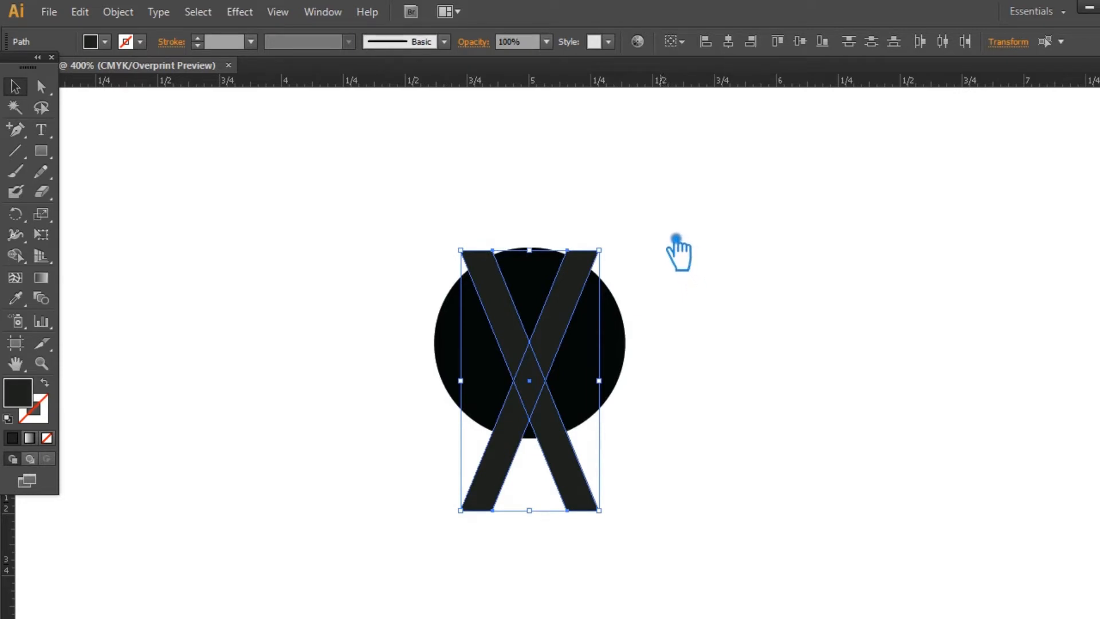
# Step: Divide the crossed bars with Pathfinder and ungroup the resulting pieces
pyautogui.hotkey('shift', 'ctrl', 'F9')
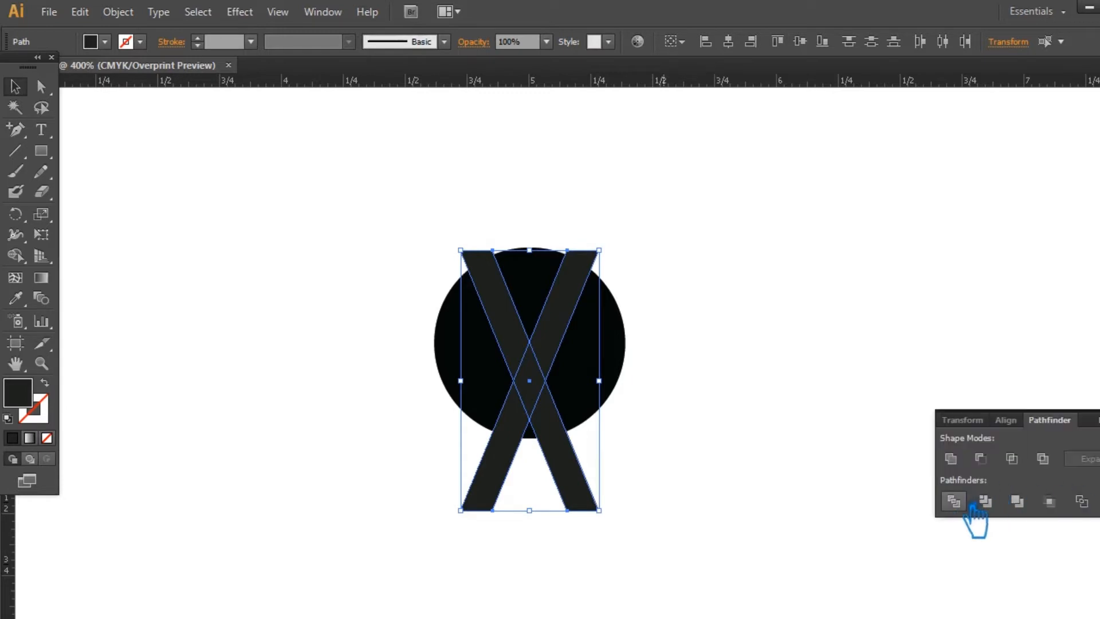
pyautogui.click(954, 502)
pyautogui.hotkey('shift', 'ctrl', 'F9')
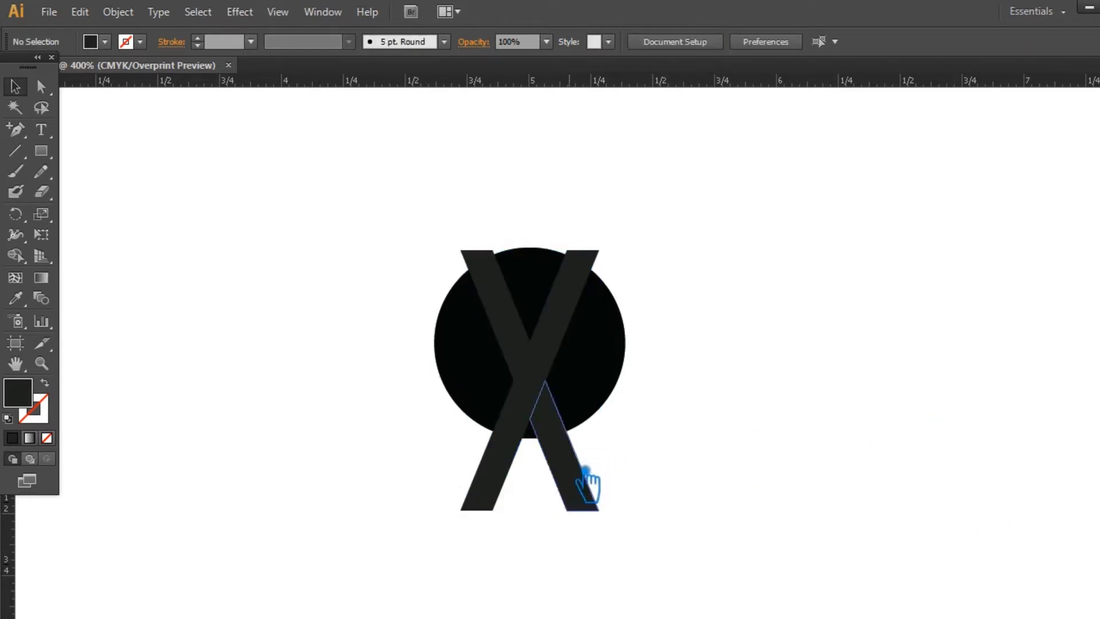
pyautogui.rightClick(572, 479)
pyautogui.click(671, 388)
# Step: Delete the two lower legs of the X to leave a V shape
pyautogui.click(580, 487)
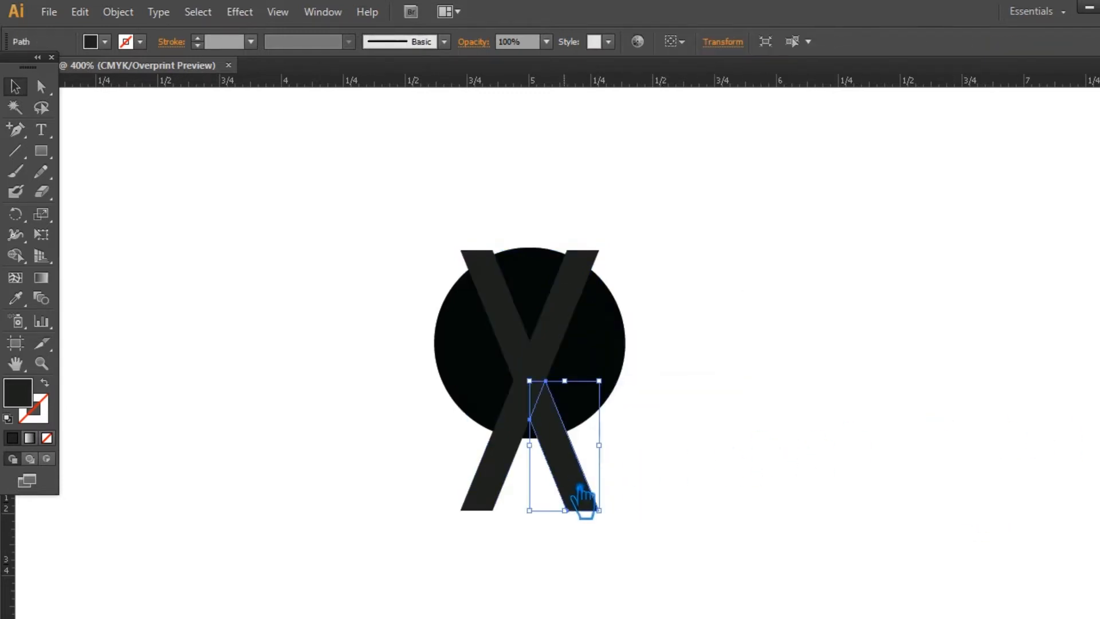
pyautogui.press('Delete')
pyautogui.click(498, 500)
pyautogui.press('Delete')
# Step: Unite the centre diamond and the two upper arms into a single V shape
pyautogui.click(527, 373)
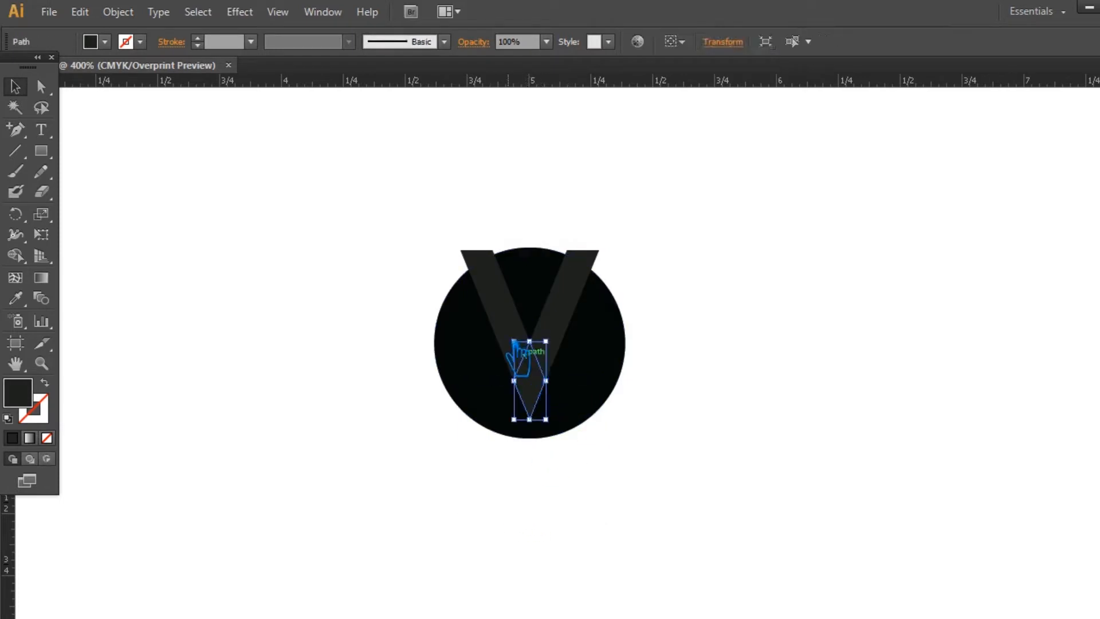
pyautogui.keyDown('shift'); pyautogui.click(515, 324); pyautogui.keyUp('shift')
pyautogui.keyDown('shift'); pyautogui.click(580, 320); pyautogui.keyUp('shift')
pyautogui.hotkey('ctrl', 'shift', 'F9')
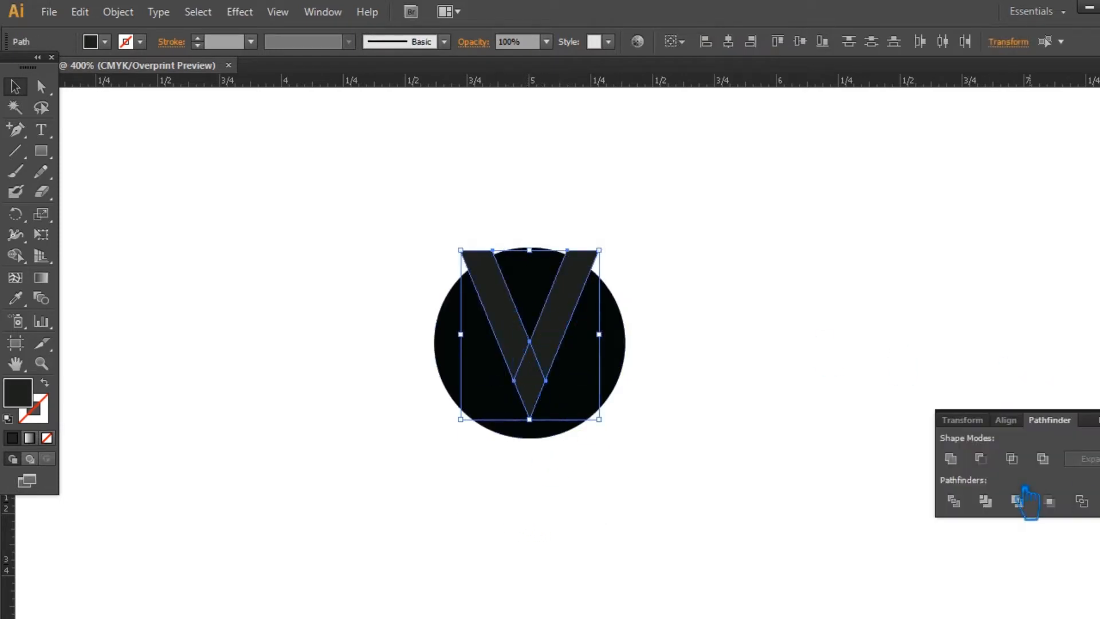
pyautogui.click(931, 383)
# Step: Move the V down and enlarge it proportionally so its arms and tip extend beyond the circle
pyautogui.moveTo(545, 374)
pyautogui.mouseDown()
pyautogui.moveTo(546, 393)
pyautogui.moveTo(542, 381)
pyautogui.mouseUp()
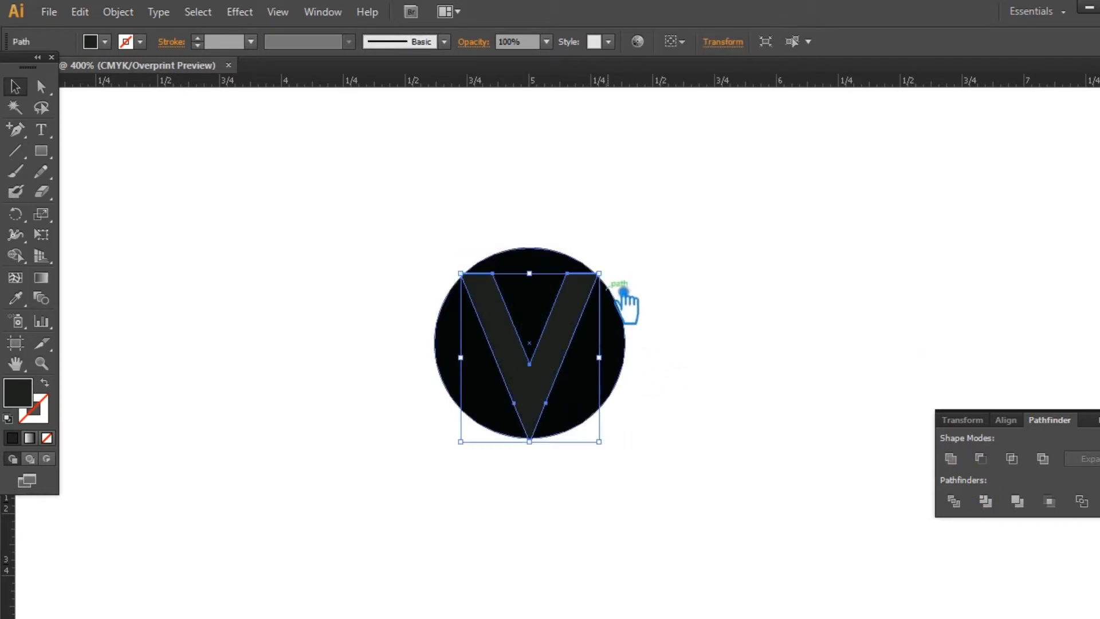
pyautogui.moveTo(599, 271); pyautogui.dragTo(646, 254)
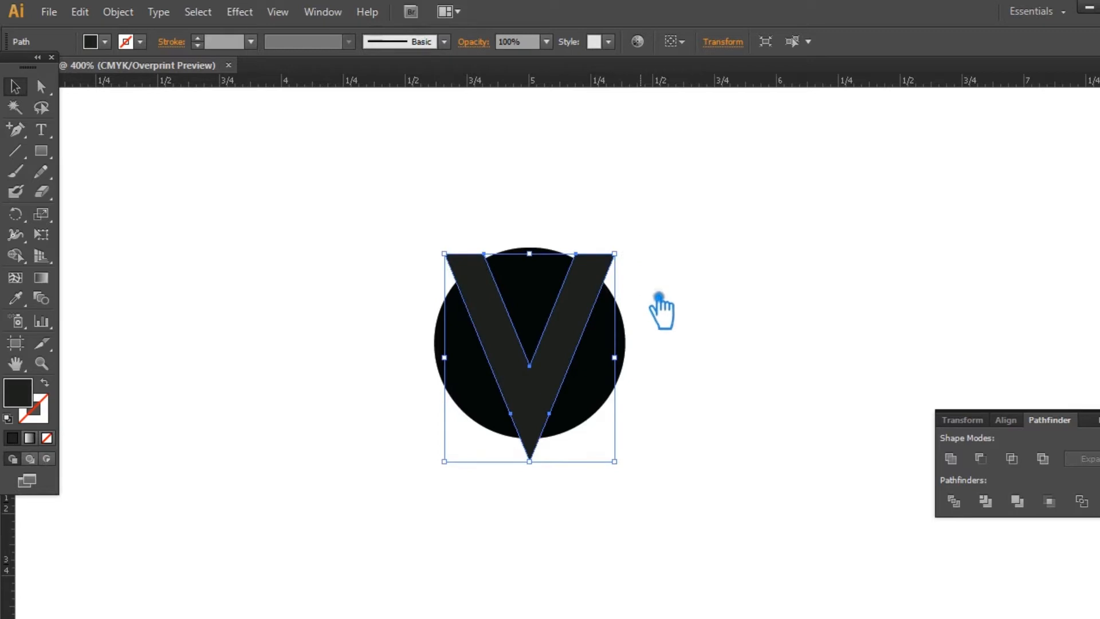
# Step: Try to align the V and the circle vertically with each other
pyautogui.click(721, 412)
pyautogui.moveTo(708, 450); pyautogui.dragTo(369, 260)
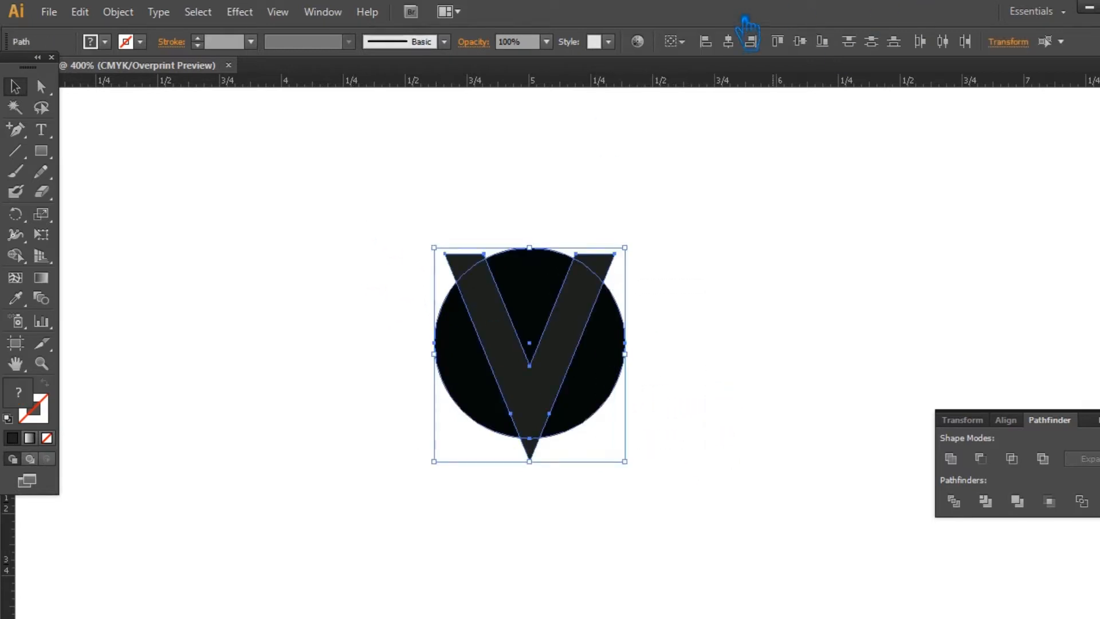
pyautogui.click(819, 46)
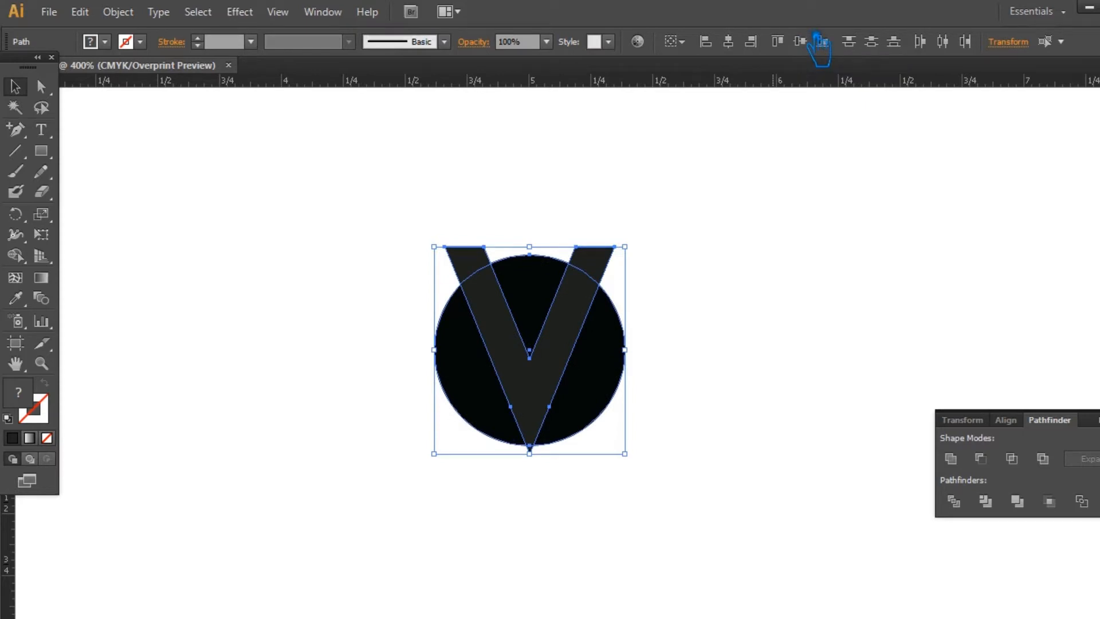
pyautogui.click(819, 41)
# Step: Cut the V out of the circle with the Minus Front shape mode
pyautogui.moveTo(704, 404); pyautogui.dragTo(366, 223)
pyautogui.click(1001, 461)
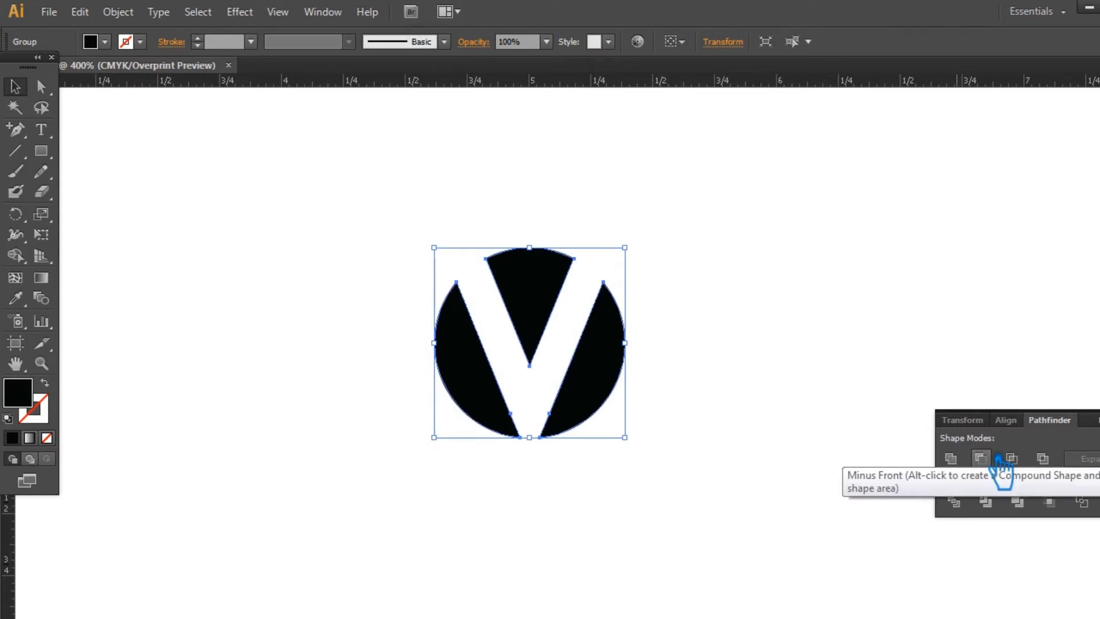
pyautogui.hotkey('ctrl', 'z')
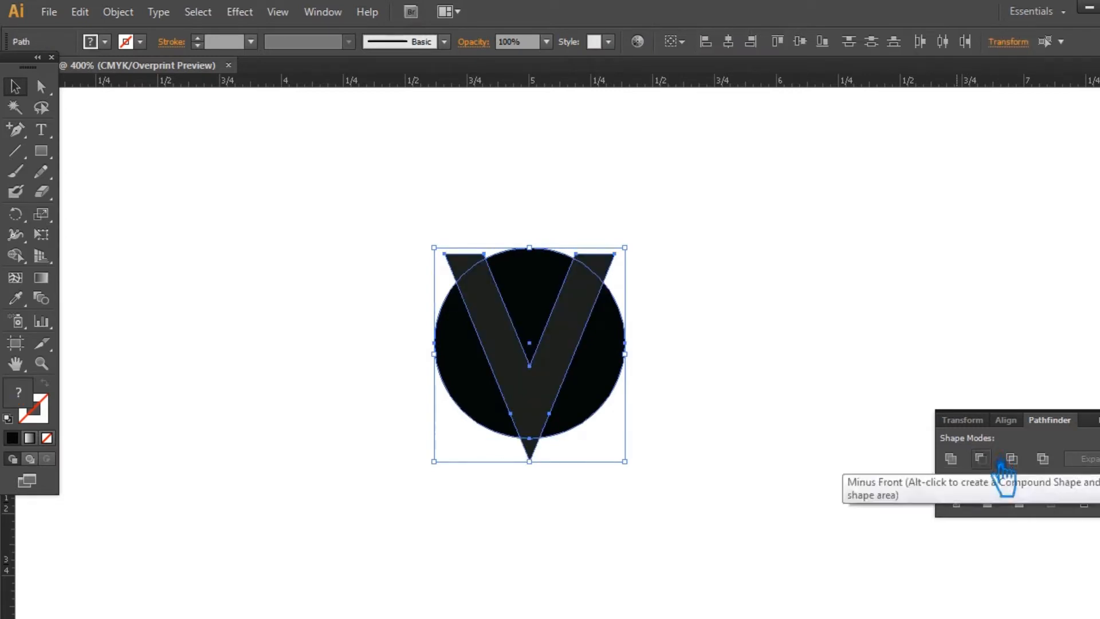
pyautogui.click(1000, 460)
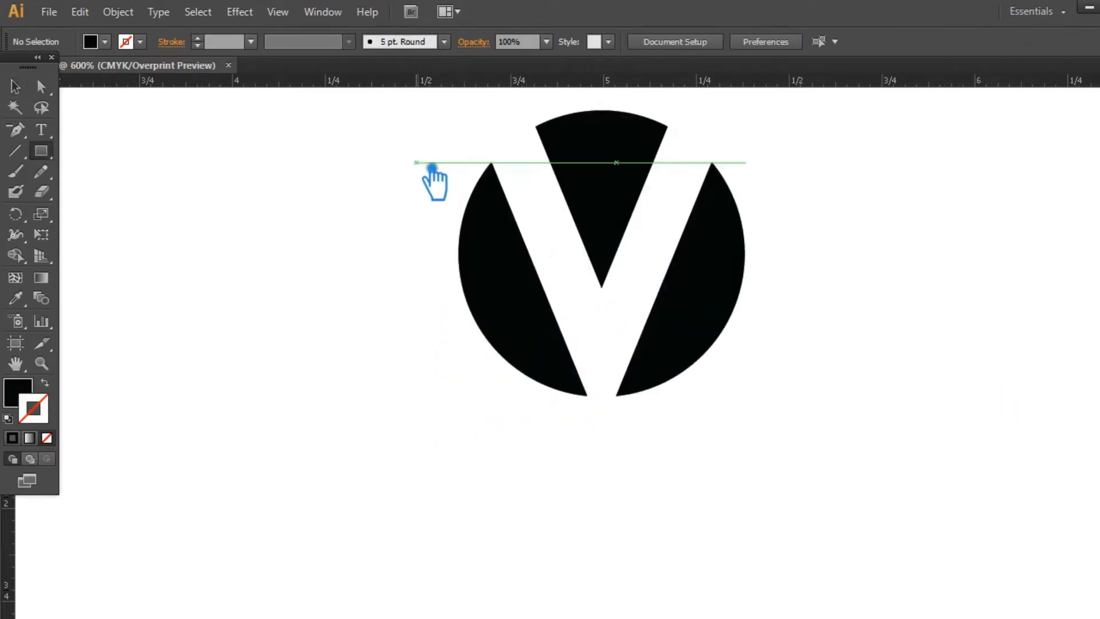
# Step: Draw a thin horizontal bar across the circle at the tips of the side pieces and fill it dark grey
pyautogui.moveTo(416, 162)
pyautogui.mouseDown()
pyautogui.moveTo(724, 184)
pyautogui.moveTo(797, 175)
pyautogui.mouseUp()
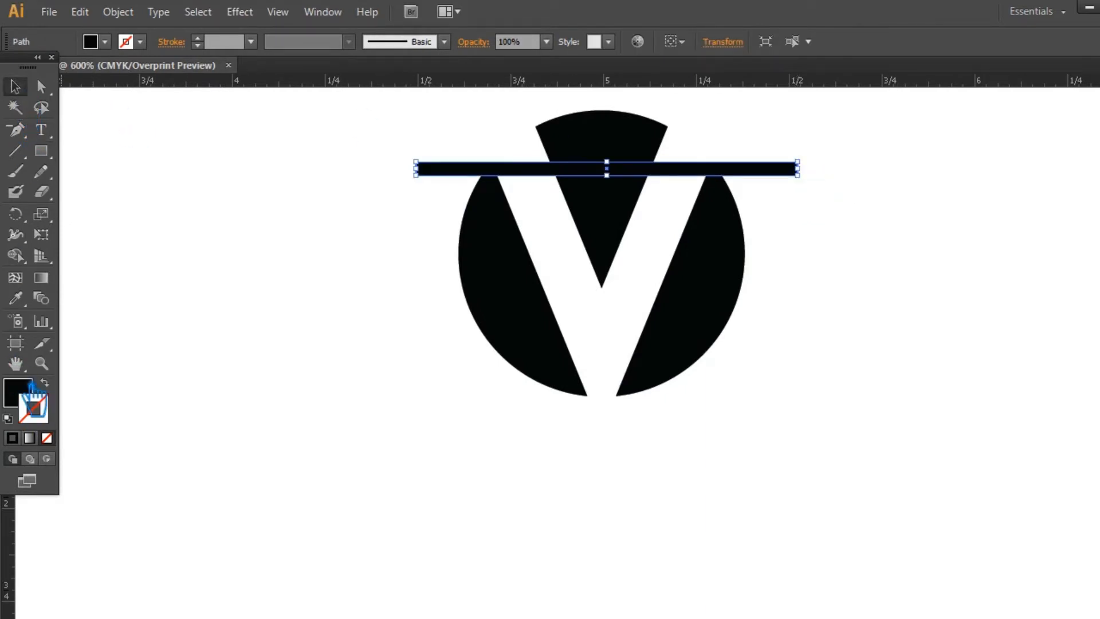
pyautogui.doubleClick(30, 385)
pyautogui.click(373, 322)
pyautogui.click(762, 145)
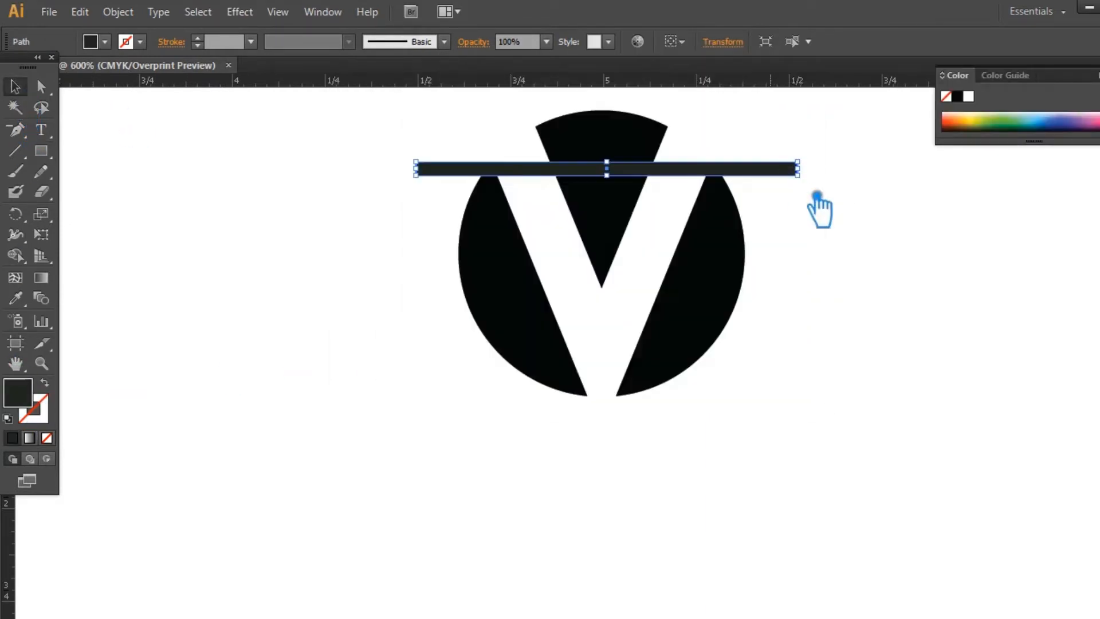
# Step: Duplicate the thin bar a small distance downward and repeat the copy until twelve evenly spaced bars cover the circle
pyautogui.click(894, 258)
pyautogui.moveTo(659, 172); pyautogui.dragTo(663, 202)
pyautogui.hotkey('ctrl', 'd')
pyautogui.hotkey('ctrl', 'd')
pyautogui.hotkey('ctrl', 'd')
pyautogui.hotkey('ctrl', 'd')
pyautogui.hotkey('ctrl', 'd')
pyautogui.hotkey('ctrl', 'd')
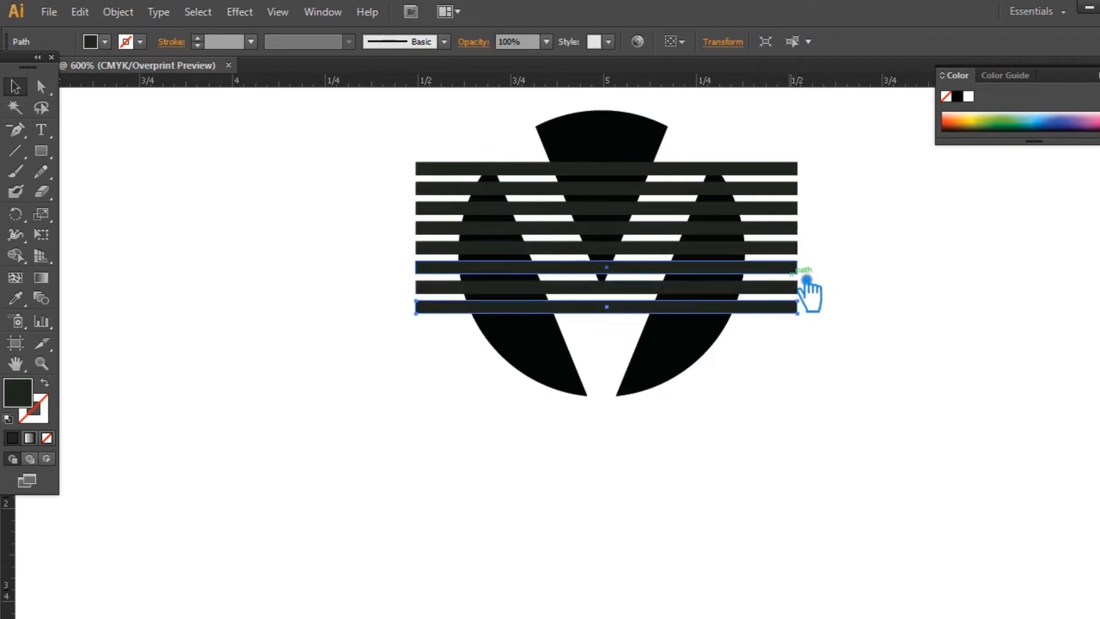
pyautogui.hotkey('ctrl', 'd')
pyautogui.hotkey('ctrl', 'd')
pyautogui.hotkey('ctrl', 'd')
pyautogui.hotkey('ctrl', 'd')
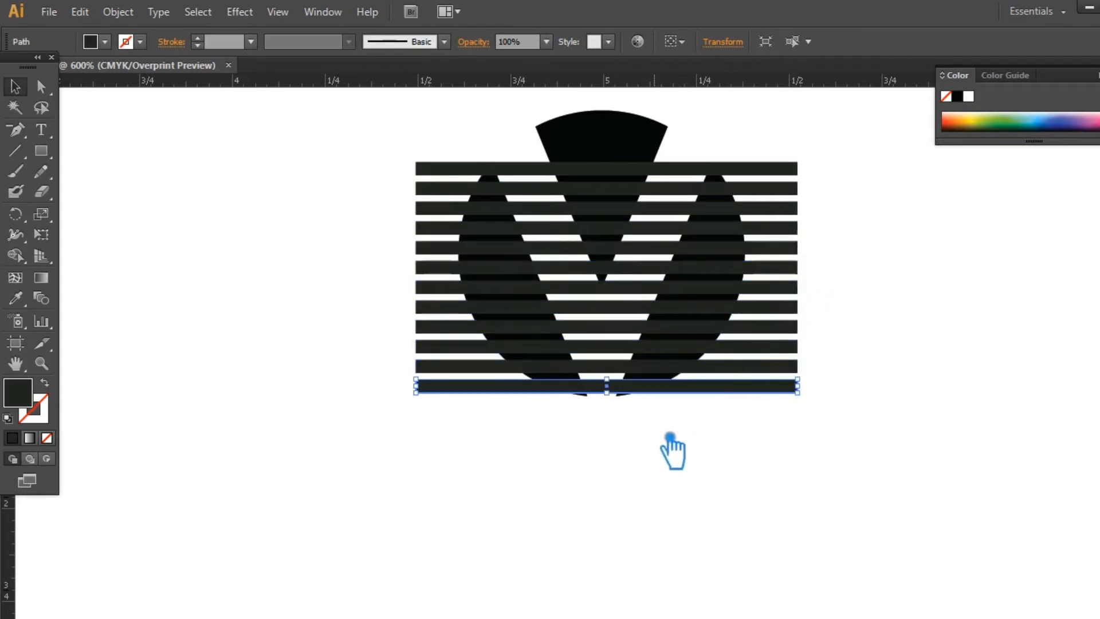
# Step: Select all twelve bars and stretch them down to the bottom edge of the circle pieces
pyautogui.hotkey('ctrl', '+')
pyautogui.moveTo(929, 405); pyautogui.dragTo(903, 520)
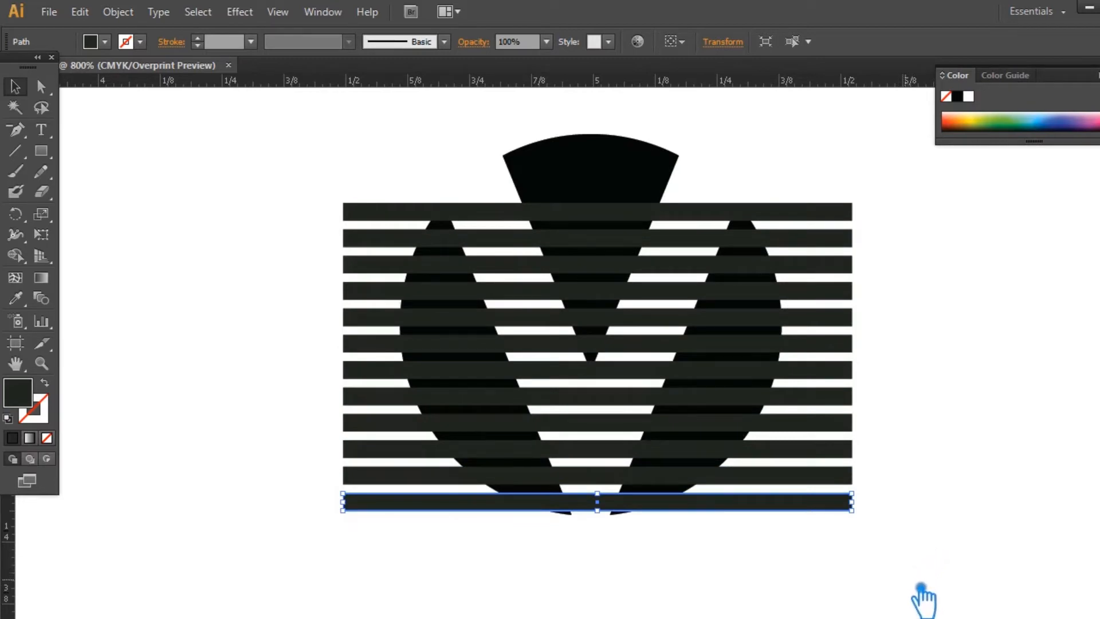
pyautogui.moveTo(905, 547); pyautogui.dragTo(821, 211)
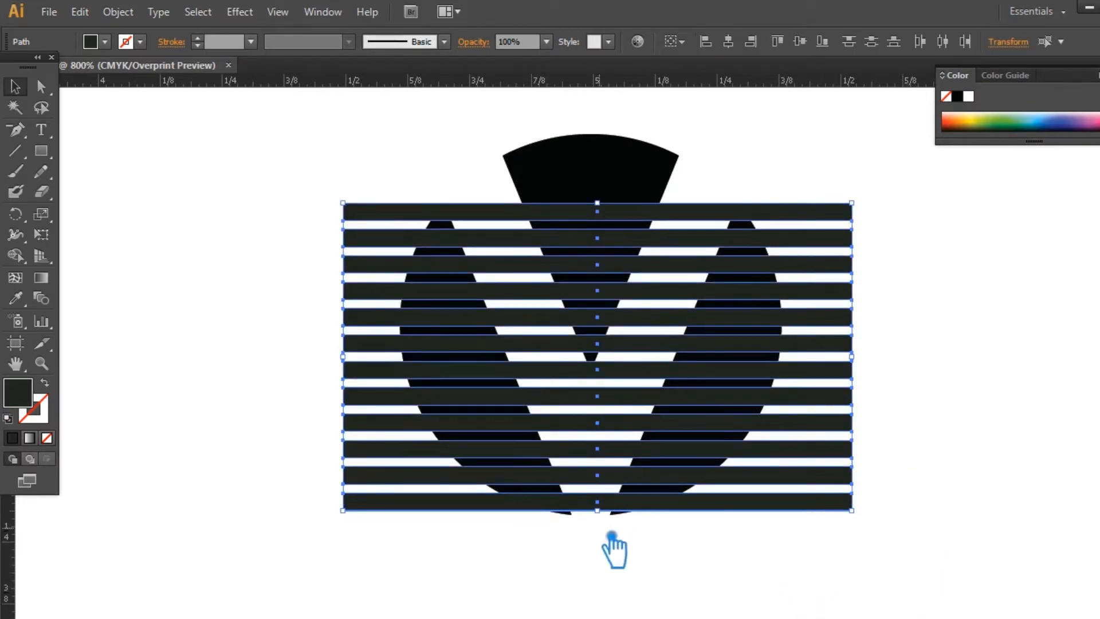
pyautogui.moveTo(598, 510); pyautogui.dragTo(598, 514)
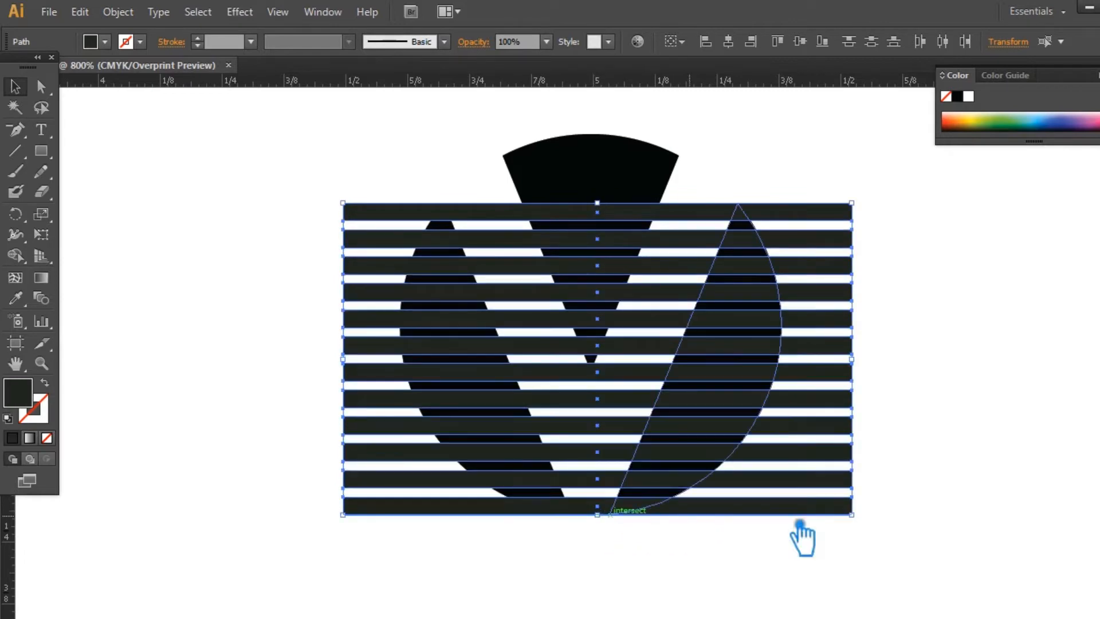
# Step: Try to extend the bars to the right, then shift them back to their previous position
pyautogui.click(922, 560)
pyautogui.moveTo(923, 560); pyautogui.dragTo(838, 172)
pyautogui.press('Right')
pyautogui.press('Right')
pyautogui.press('Right')
pyautogui.press('Right')
pyautogui.press('Right')
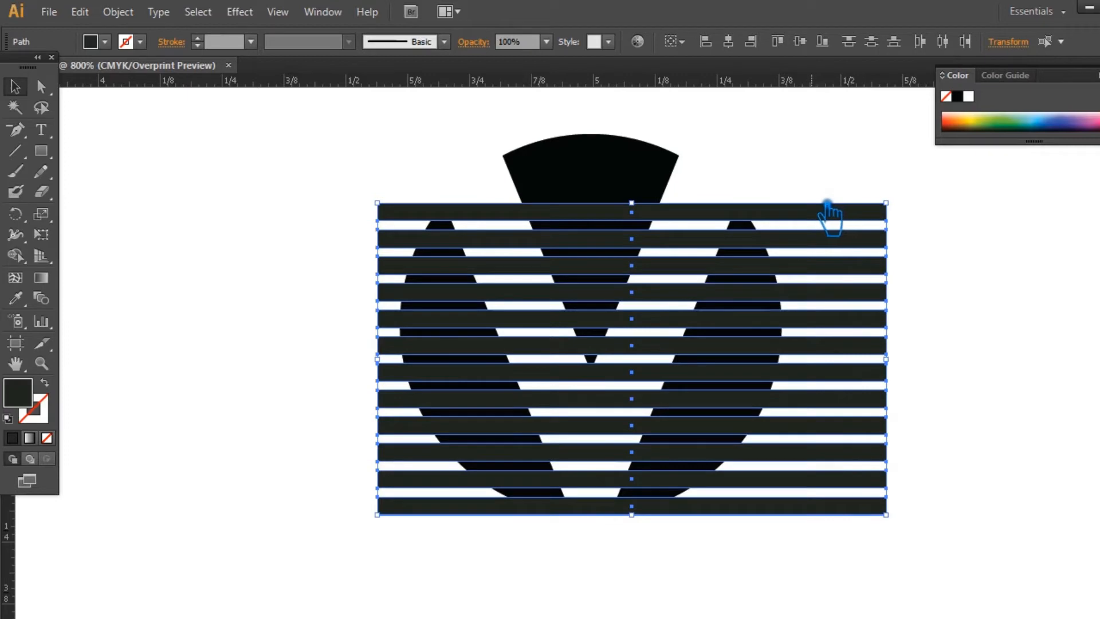
pyautogui.press('Left')
pyautogui.press('Left')
pyautogui.press('Left')
pyautogui.press('Left')
pyautogui.press('Left')
# Step: Lengthen all twelve bars by shifting only their right-end anchor points well to the right of the circle
pyautogui.click(914, 487)
pyautogui.press('a')
pyautogui.moveTo(908, 561); pyautogui.dragTo(854, 177)
pyautogui.press('Right')
pyautogui.press('Right')
pyautogui.press('Right')
pyautogui.press('Right')
pyautogui.press('Right')
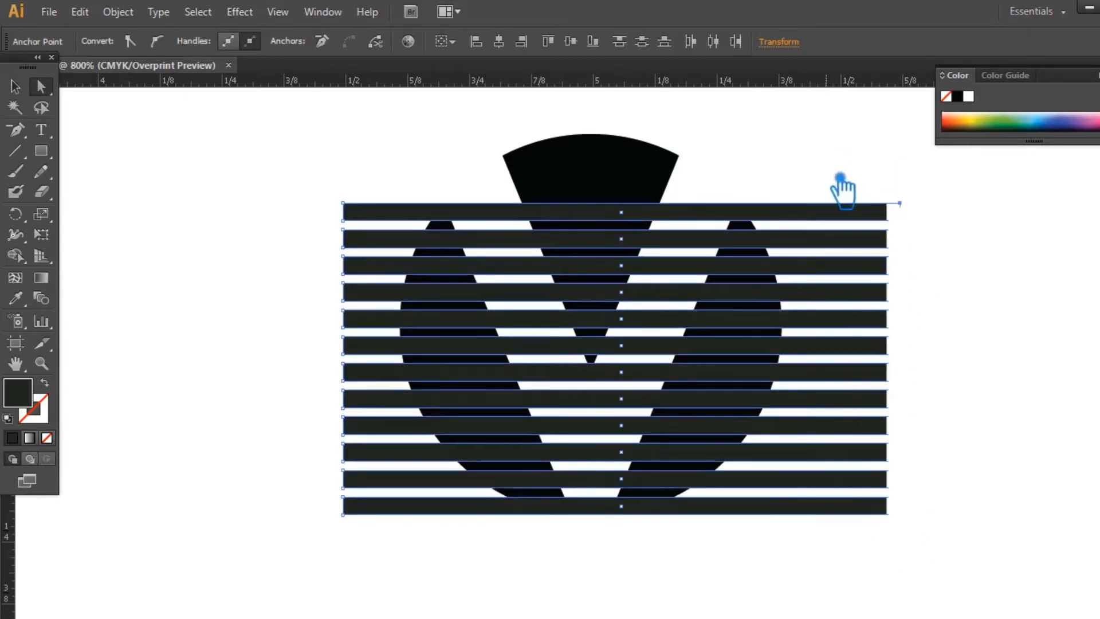
pyautogui.press('Right')
pyautogui.press('Right')
pyautogui.press('Right')
pyautogui.press('Right')
pyautogui.press('Right')
pyautogui.press('Right')
pyautogui.press('Right')
pyautogui.press('Right')
pyautogui.press('Right')
pyautogui.press('Right')
pyautogui.press('Right')
pyautogui.press('Right')
pyautogui.press('Right')
pyautogui.press('Right')
pyautogui.press('Right')
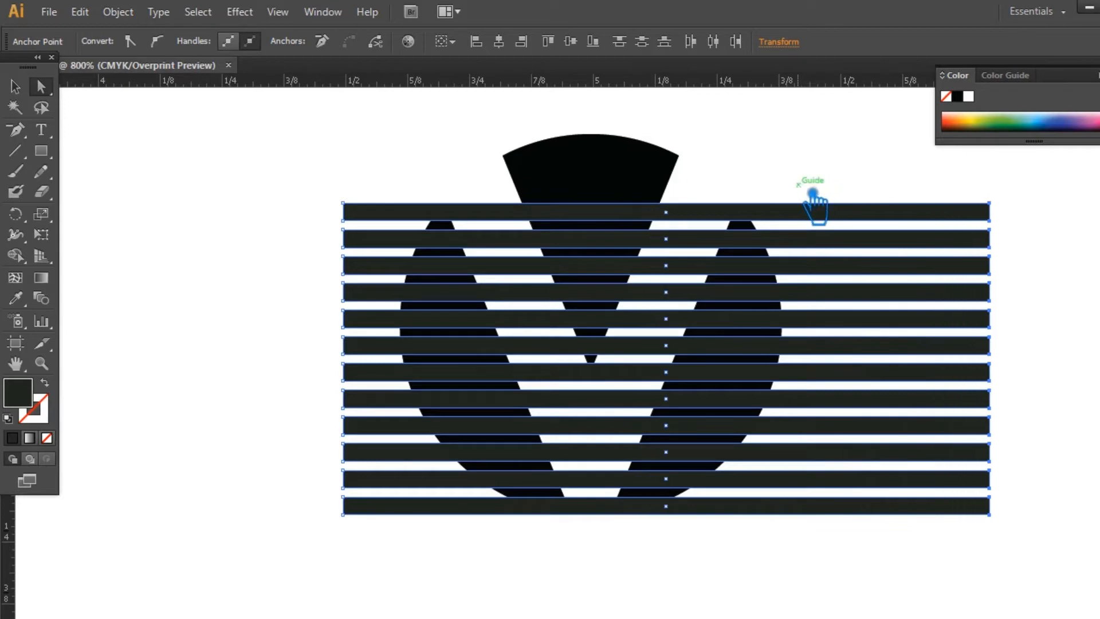
pyautogui.press('Right')
pyautogui.press('Right')
pyautogui.press('Right')
pyautogui.press('Right')
pyautogui.press('Right')
# Step: Lengthen all twelve bars by shifting only their left-end anchor points well to the left of the circle
pyautogui.moveTo(287, 154); pyautogui.dragTo(396, 548)
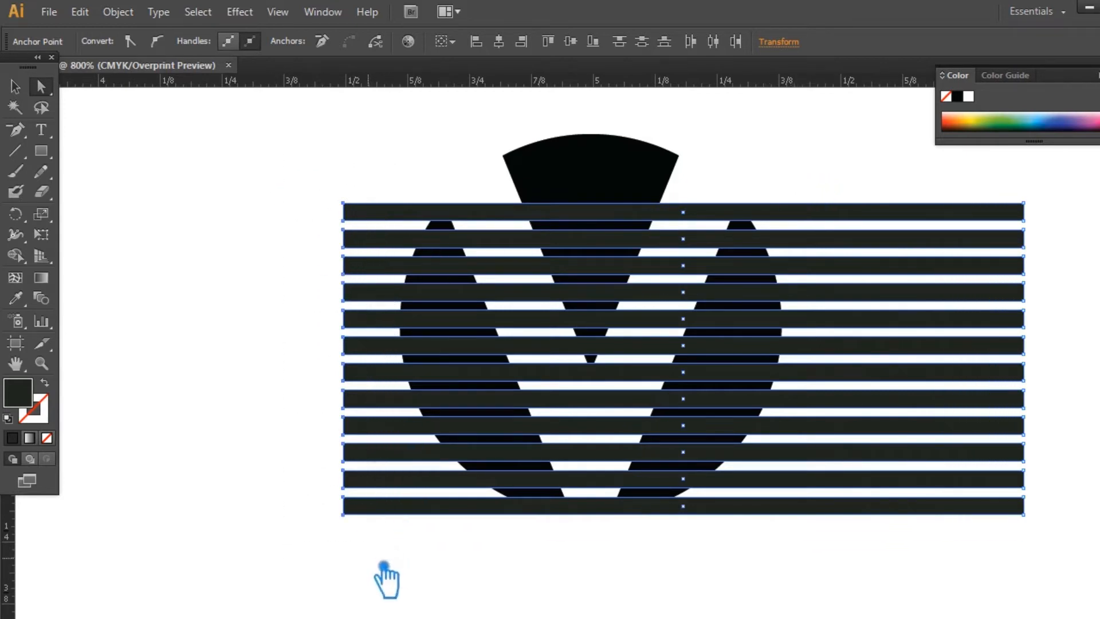
pyautogui.press('Left')
pyautogui.press('Left')
pyautogui.press('Left')
pyautogui.press('Left')
pyautogui.press('Left')
pyautogui.press('Left')
pyautogui.press('Left')
pyautogui.press('Left')
pyautogui.press('Left')
pyautogui.press('Left')
pyautogui.press('Left')
pyautogui.press('Left')
pyautogui.press('Left')
pyautogui.press('Left')
pyautogui.press('Left')
pyautogui.press('Left')
pyautogui.press('Left')
pyautogui.press('Left')
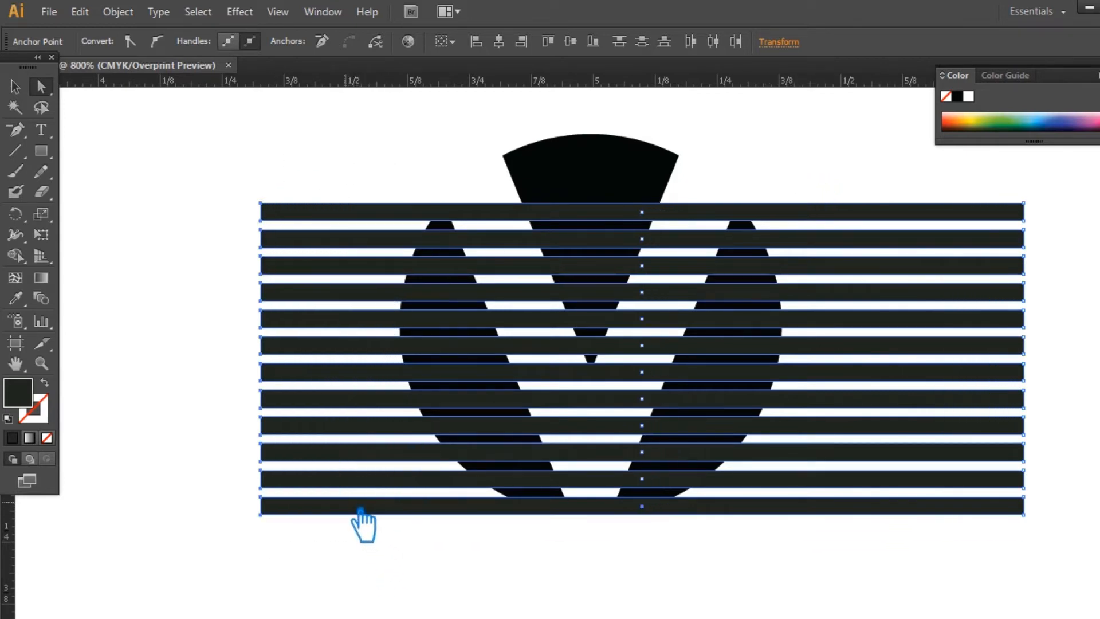
pyautogui.press('Left')
pyautogui.press('Left')
pyautogui.press('Left')
pyautogui.press('Left')
pyautogui.press('Left')
pyautogui.press('Left')
pyautogui.press('Left')
pyautogui.press('Left')
pyautogui.press('Left')
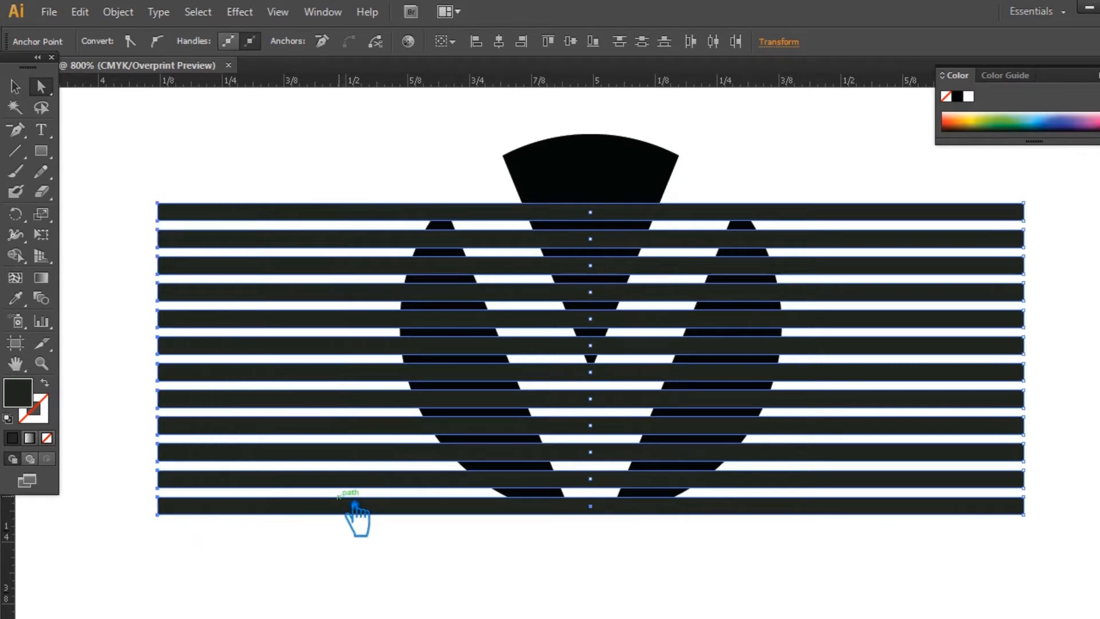
pyautogui.click(15, 86)
pyautogui.click(322, 163)
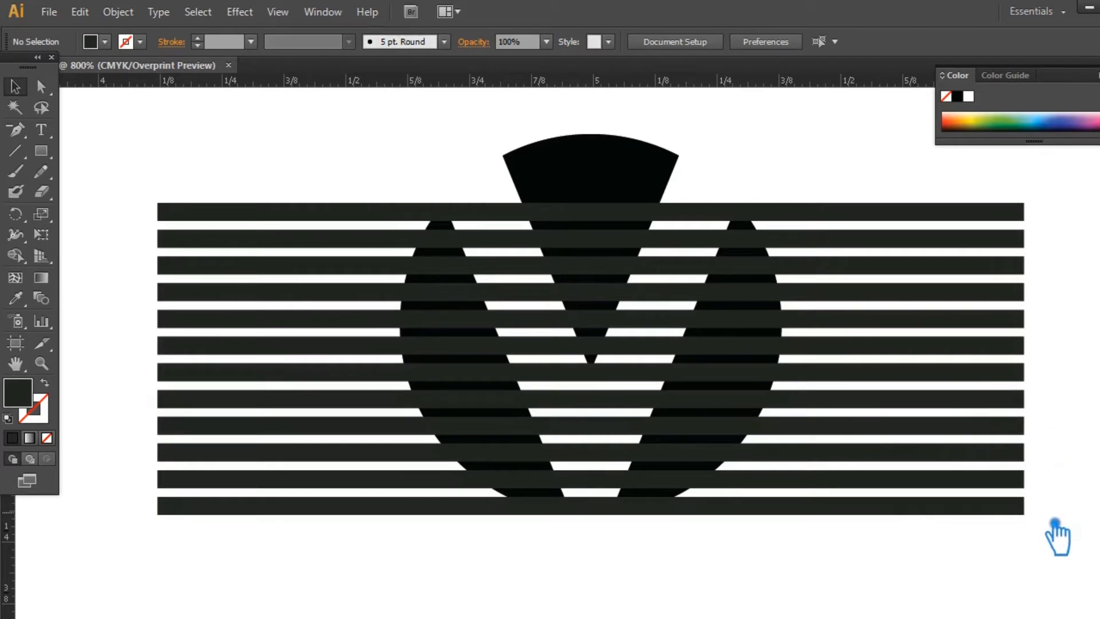
# Step: Shorten all twelve bars slightly by shifting only their right-end anchor points inward
pyautogui.moveTo(1043, 541); pyautogui.dragTo(1014, 182)
pyautogui.click(1054, 233)
pyautogui.press('a')
pyautogui.moveTo(1041, 539); pyautogui.dragTo(1020, 172)
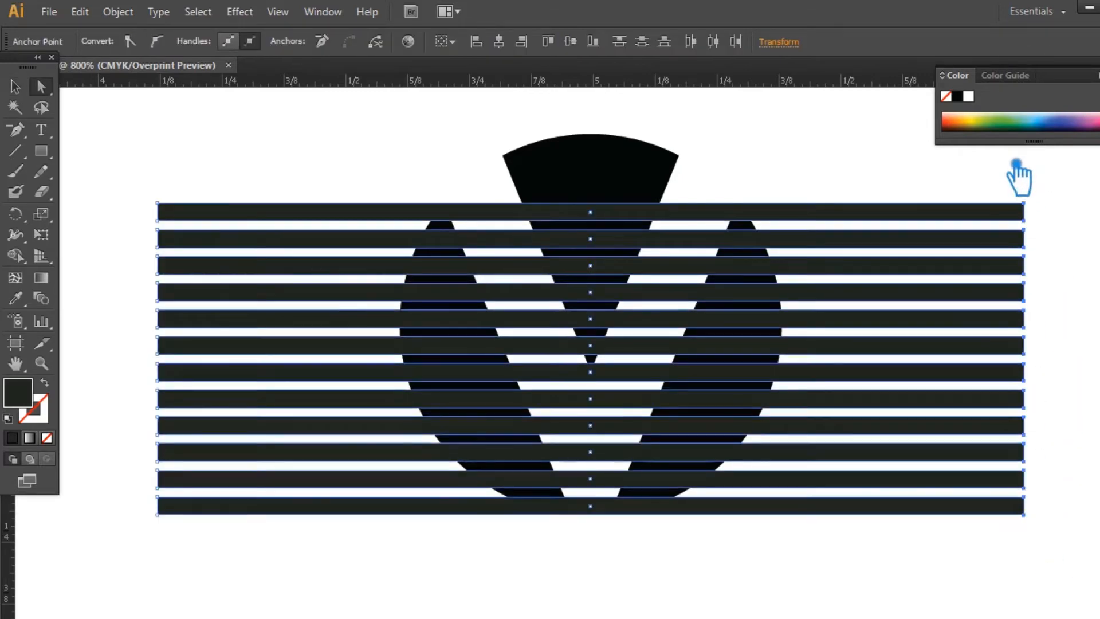
pyautogui.press('Left')
pyautogui.press('Left')
pyautogui.press('Left')
pyautogui.press('Left')
pyautogui.press('Left')
pyautogui.press('Left')
pyautogui.press('Left')
pyautogui.press('Left')
# Step: Shift the left-end anchor points of all twelve bars inward so both ends extend equally beyond the circle
pyautogui.moveTo(133, 169); pyautogui.dragTo(220, 530)
pyautogui.press('Right')
pyautogui.press('Right')
pyautogui.press('Right')
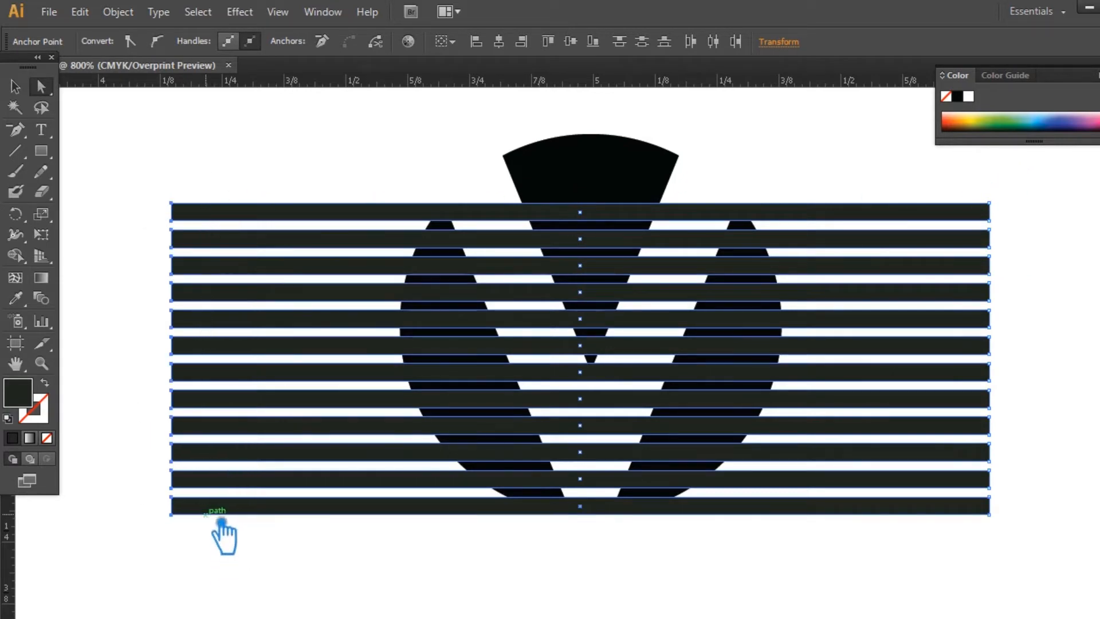
pyautogui.press('Right')
pyautogui.press('Right')
pyautogui.press('Right')
pyautogui.press('Right')
pyautogui.press('Right')
pyautogui.click(15, 86)
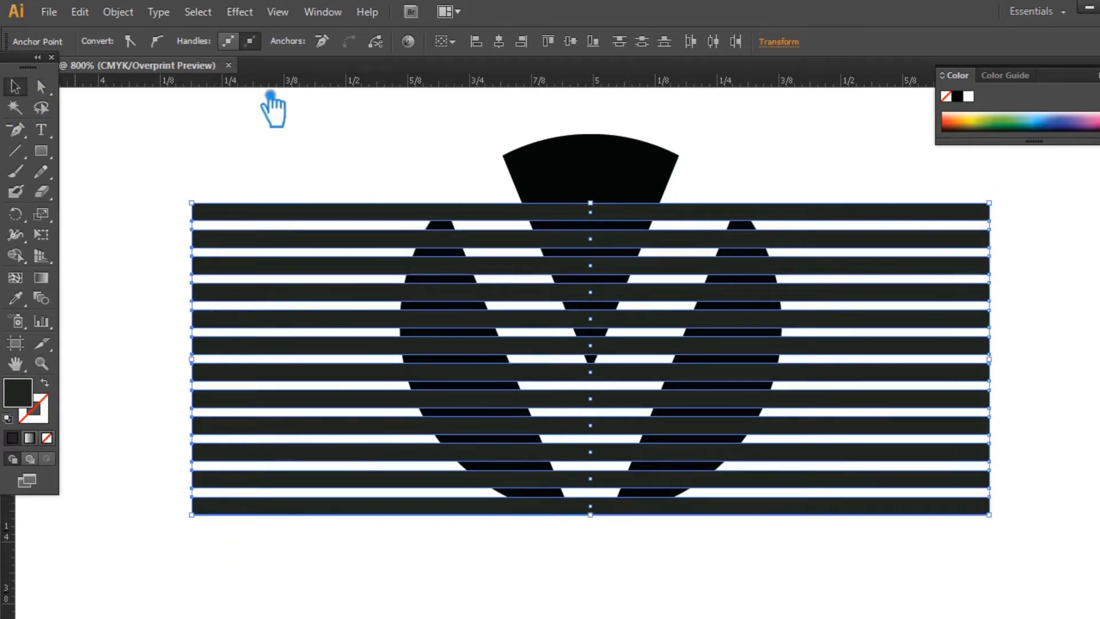
pyautogui.click(322, 120)
pyautogui.click(660, 173)
pyautogui.keyDown('shift'); pyautogui.click(762, 230); pyautogui.keyUp('shift')
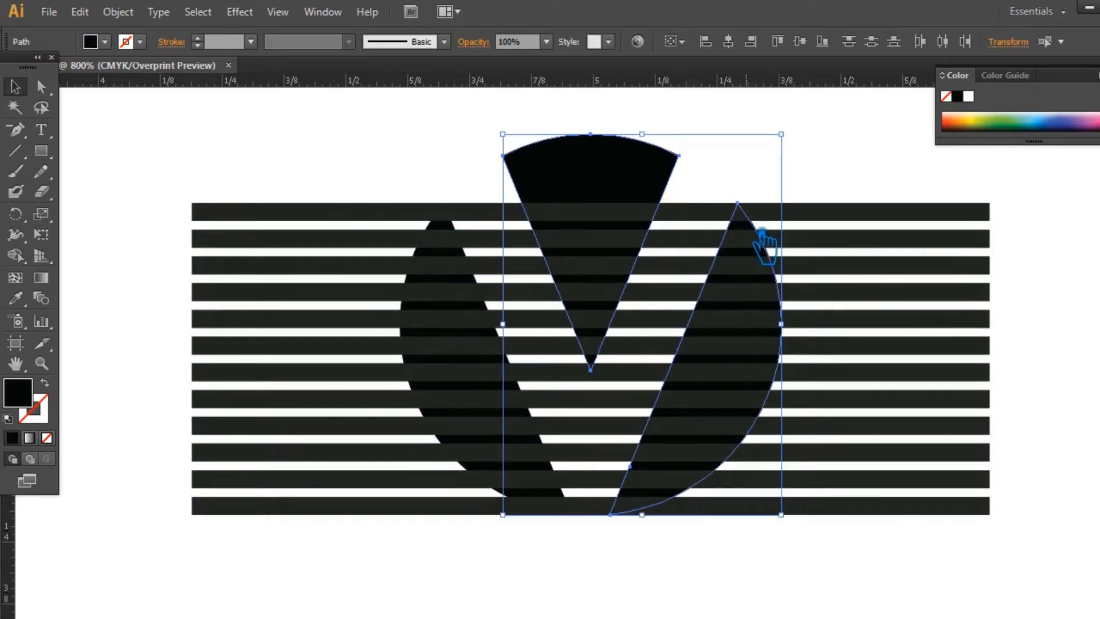
pyautogui.keyDown('shift'); pyautogui.click(477, 287); pyautogui.keyUp('shift')
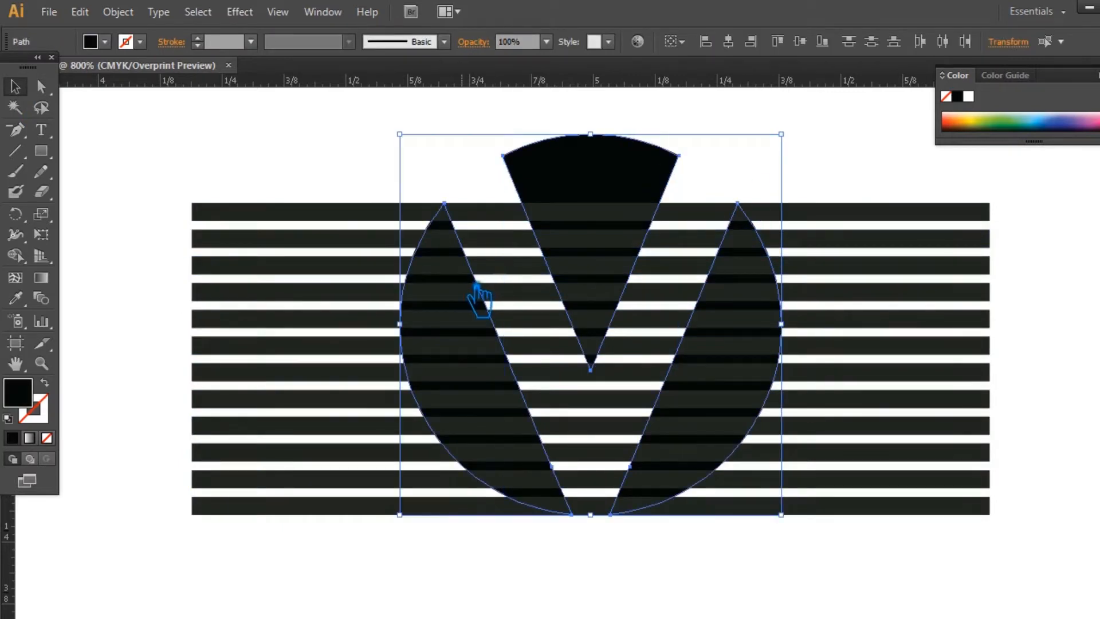
pyautogui.click(1030, 258)
pyautogui.moveTo(1020, 528); pyautogui.dragTo(408, 143)
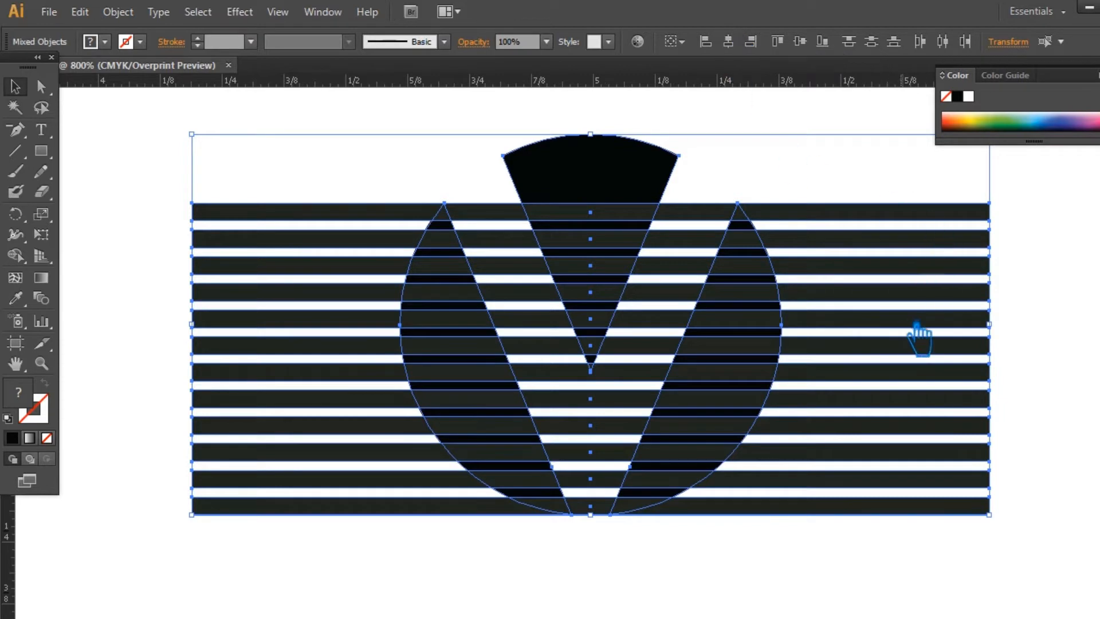
pyautogui.click(785, 559)
pyautogui.moveTo(830, 560); pyautogui.dragTo(440, 161)
pyautogui.hotkey('ctrl', 'shift', 'F9')
pyautogui.click(1089, 314)
pyautogui.click(755, 217)
pyautogui.click(1071, 299)
pyautogui.click(1093, 397)
# Step: Divide the selected bars and circle pieces with Pathfinder along their overlaps and ungroup the result
pyautogui.moveTo(1042, 548); pyautogui.dragTo(931, 164)
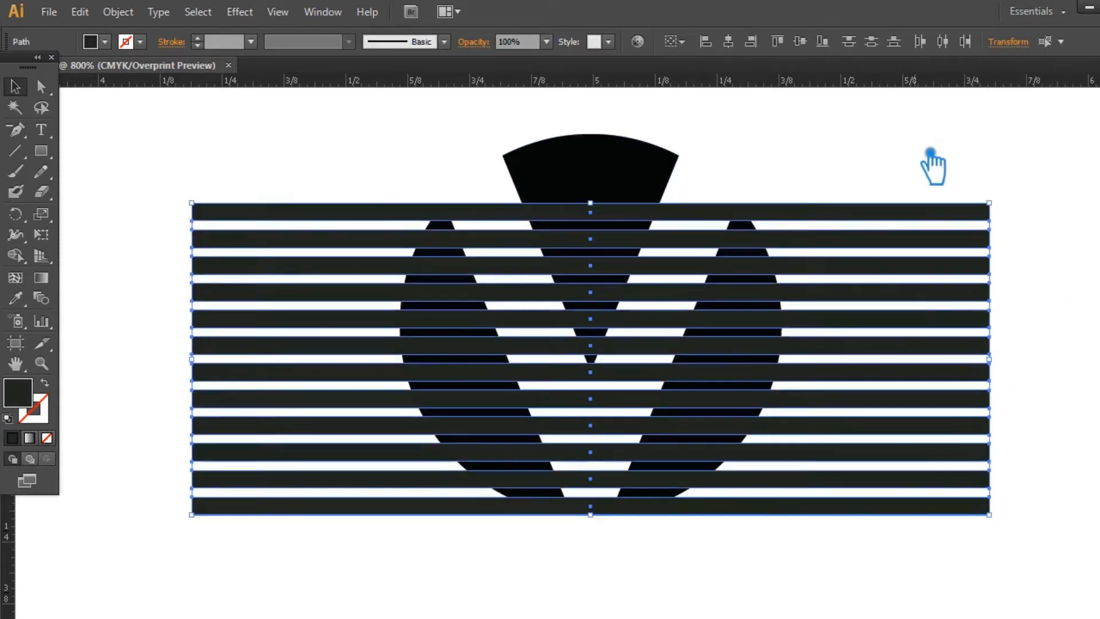
pyautogui.click(628, 189)
pyautogui.moveTo(1045, 256); pyautogui.dragTo(565, 229)
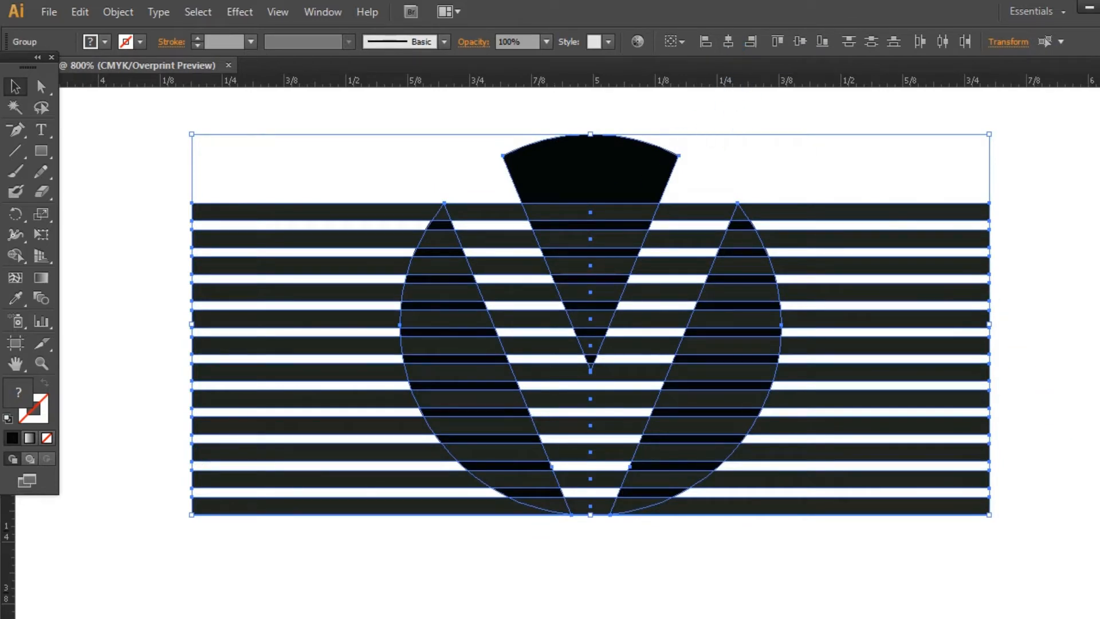
pyautogui.hotkey('shift', 'ctrl', 'F9')
pyautogui.click(775, 585)
pyautogui.rightClick(599, 509)
pyautogui.click(687, 431)
# Step: Delete the bar segments that cross the bottom and left arm of the V-shaped gap
pyautogui.click(604, 568)
pyautogui.moveTo(604, 569); pyautogui.dragTo(601, 411)
pyautogui.press('Delete')
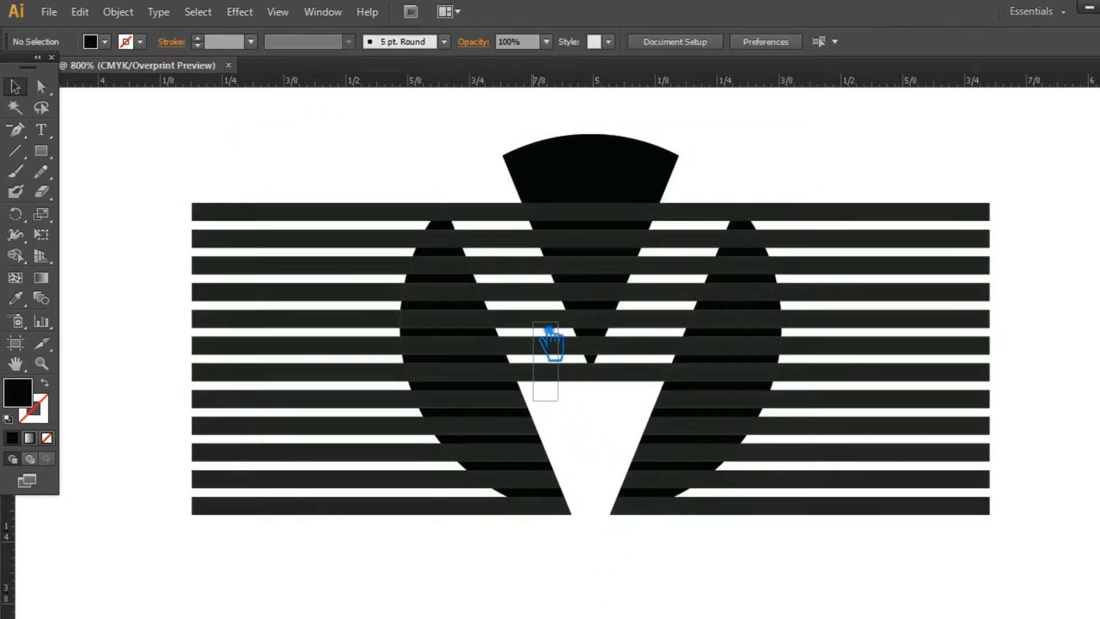
pyautogui.moveTo(549, 328); pyautogui.dragTo(542, 312)
pyautogui.press('Delete')
pyautogui.click(499, 210)
pyautogui.press('Delete')
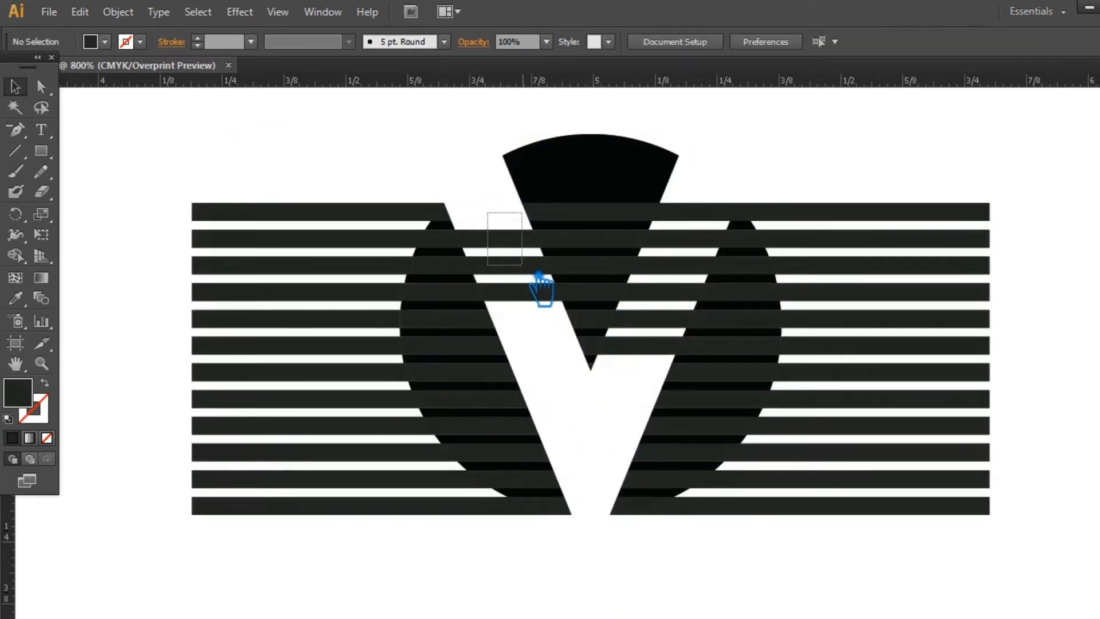
pyautogui.moveTo(539, 275); pyautogui.dragTo(523, 287)
pyautogui.press('Delete')
# Step: Delete the remaining bar segments that cross the right arm of the V-shaped gap
pyautogui.moveTo(682, 288); pyautogui.dragTo(658, 405)
pyautogui.press('Delete')
pyautogui.press('Delete')
pyautogui.press('Delete')
pyautogui.moveTo(865, 590); pyautogui.dragTo(319, 132)
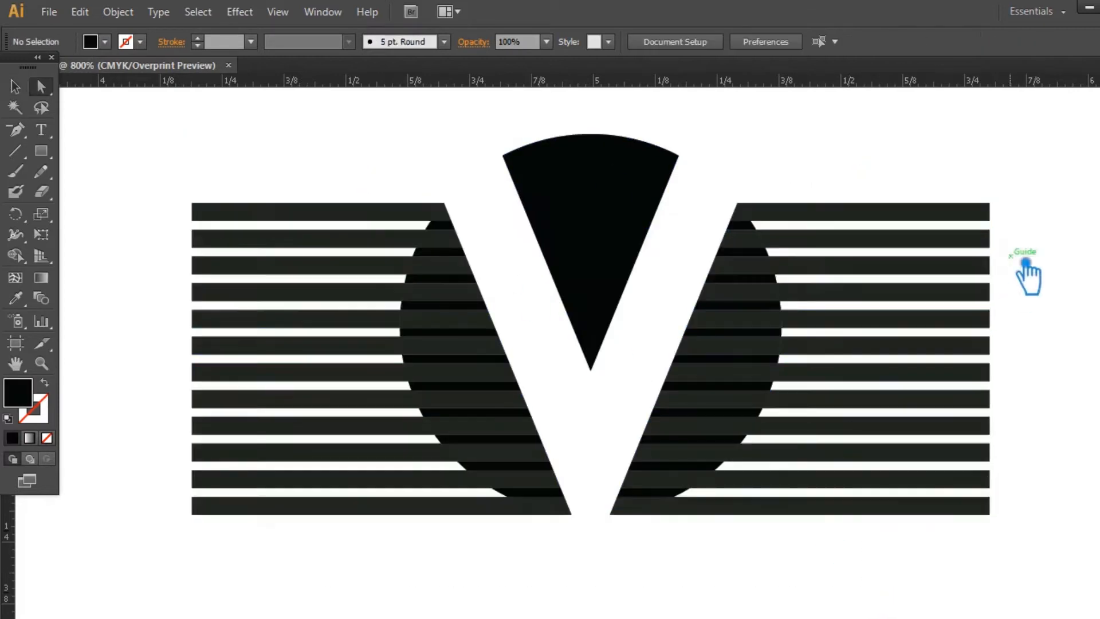
# Step: Shorten the second, third and fourth bars on the right side, each one step further inward than the bar above
pyautogui.moveTo(1016, 247)
pyautogui.mouseDown()
pyautogui.moveTo(1064, 264)
pyautogui.moveTo(964, 235)
pyautogui.mouseUp()
pyautogui.press('Left')
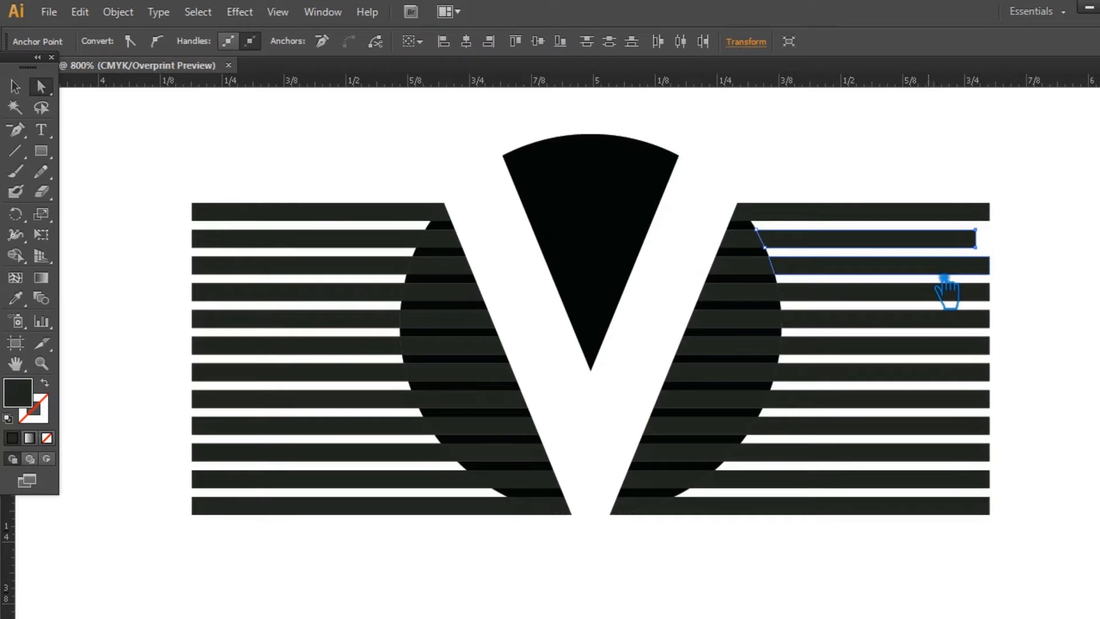
pyautogui.moveTo(1007, 277); pyautogui.dragTo(997, 255)
pyautogui.press('Left')
pyautogui.moveTo(1013, 306); pyautogui.dragTo(992, 275)
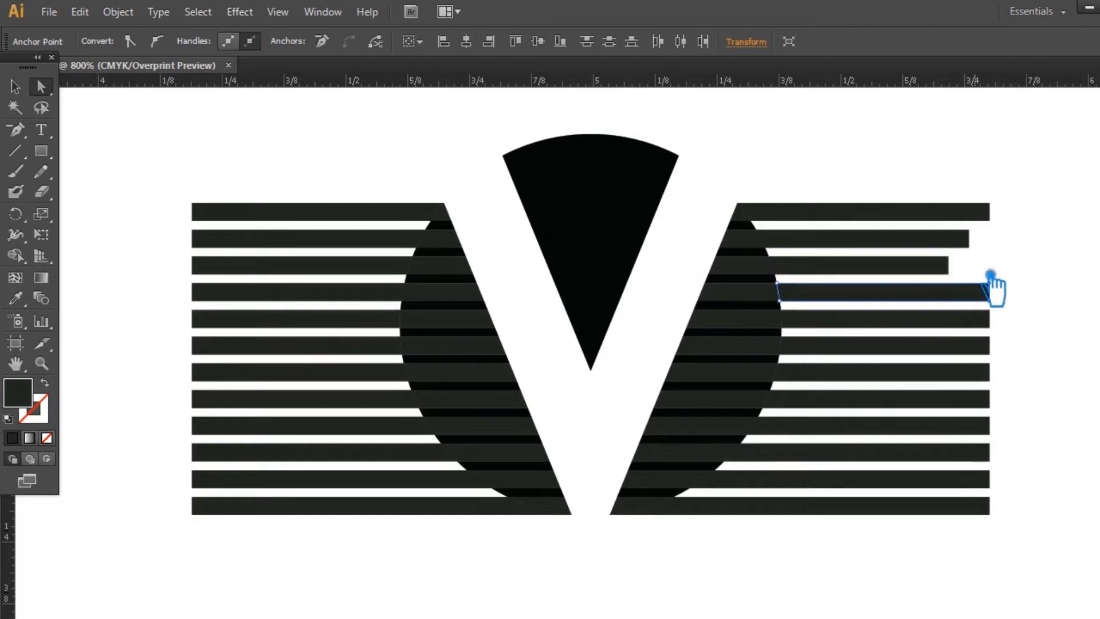
pyautogui.press('Left')
pyautogui.press('Left')
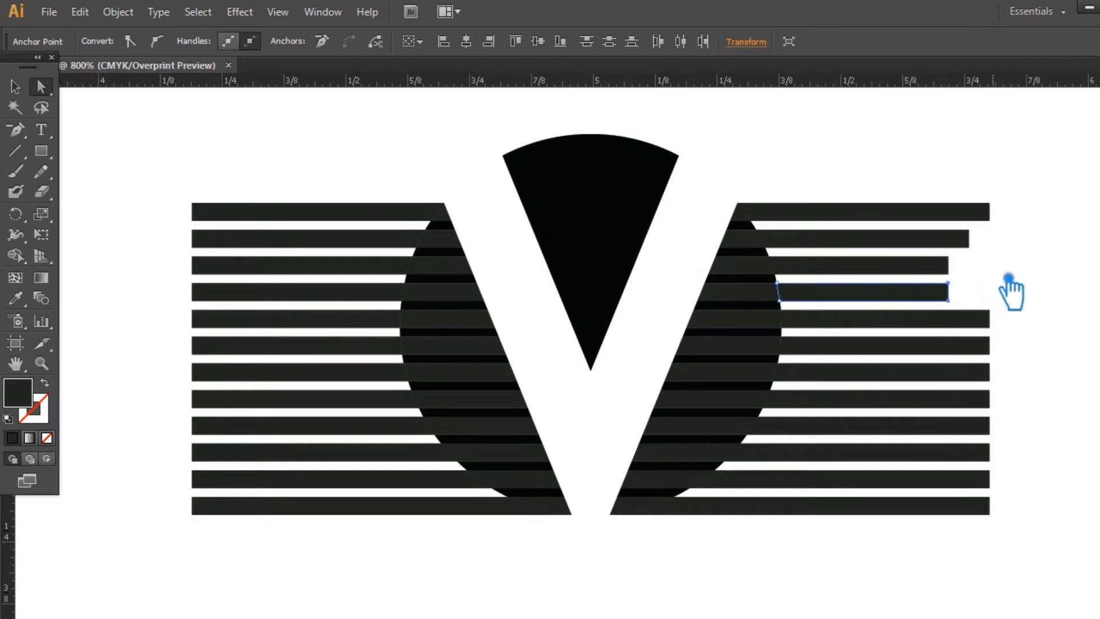
# Step: Shorten the fifth and sixth right-side bars from their outer ends to continue the even staircase
pyautogui.moveTo(1007, 342); pyautogui.dragTo(988, 304)
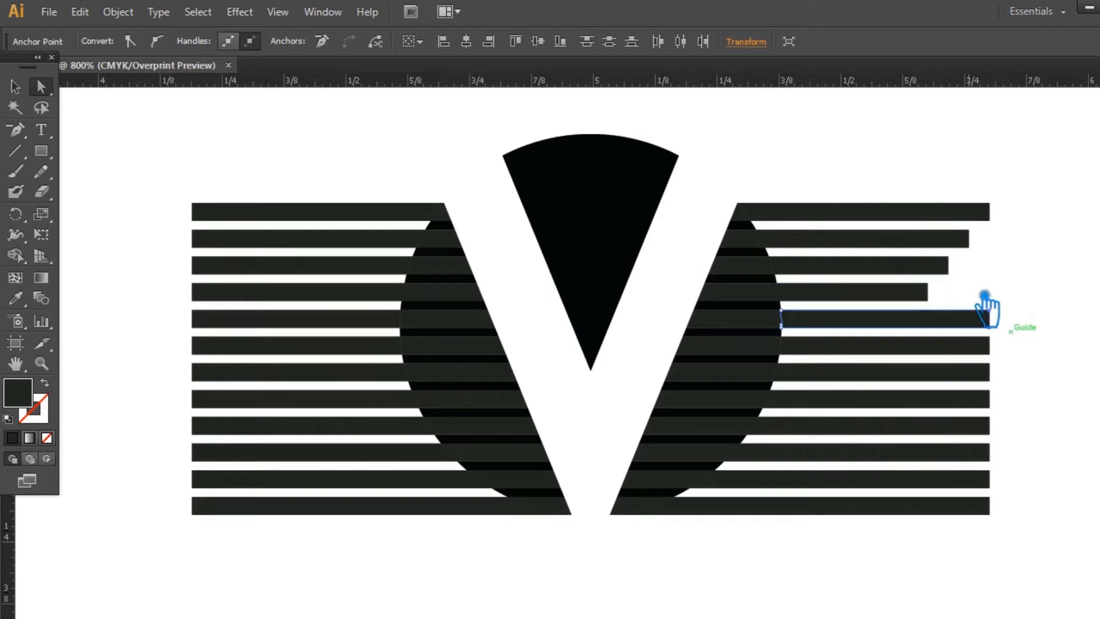
pyautogui.press('Left')
pyautogui.press('Left')
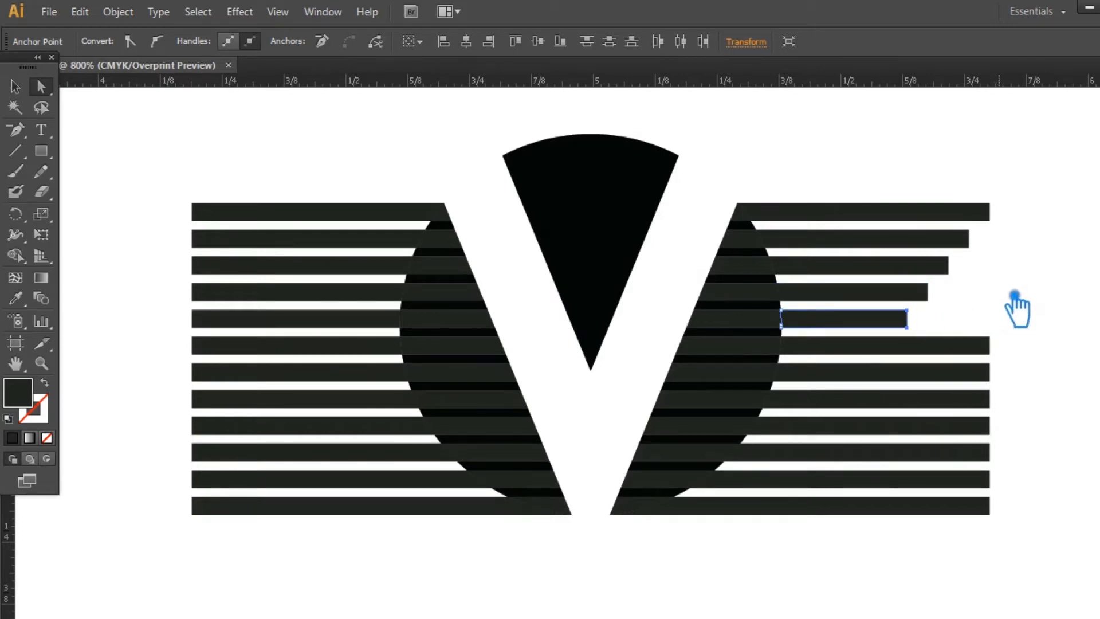
pyautogui.moveTo(1003, 356); pyautogui.dragTo(982, 332)
pyautogui.press('Left')
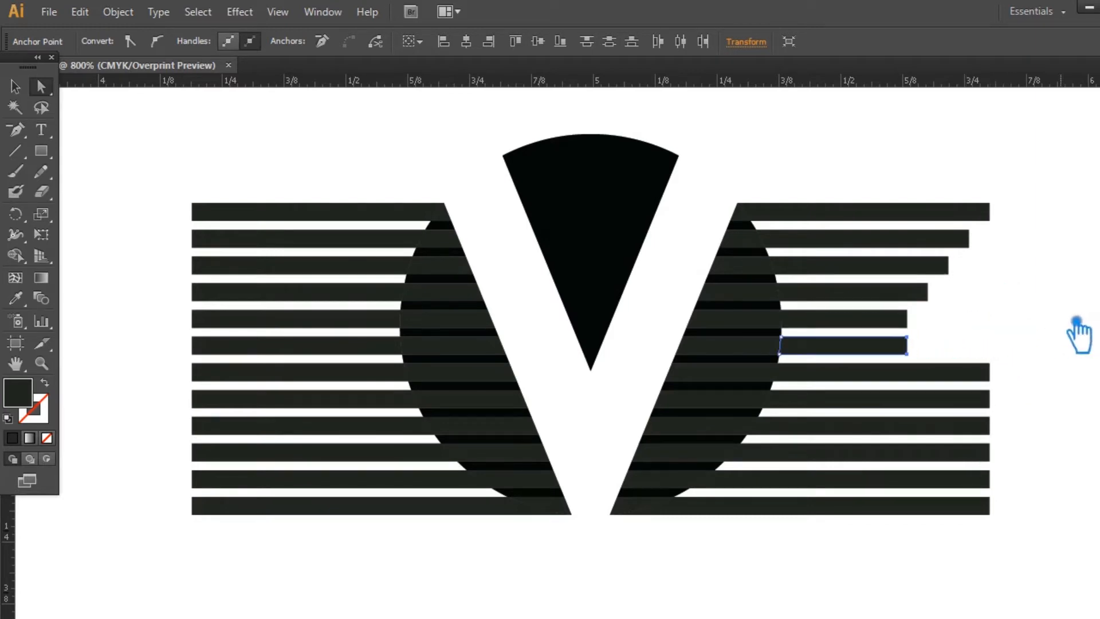
pyautogui.press('Left')
pyautogui.press('Left')
pyautogui.press('Left')
# Step: Shorten the seventh right-side bar so its outer end sits one step inside the sixth bar
pyautogui.moveTo(1007, 384); pyautogui.dragTo(974, 356)
pyautogui.press('Left')
pyautogui.press('Left')
pyautogui.press('Left')
pyautogui.press('Left')
pyautogui.press('Left')
pyautogui.press('Left')
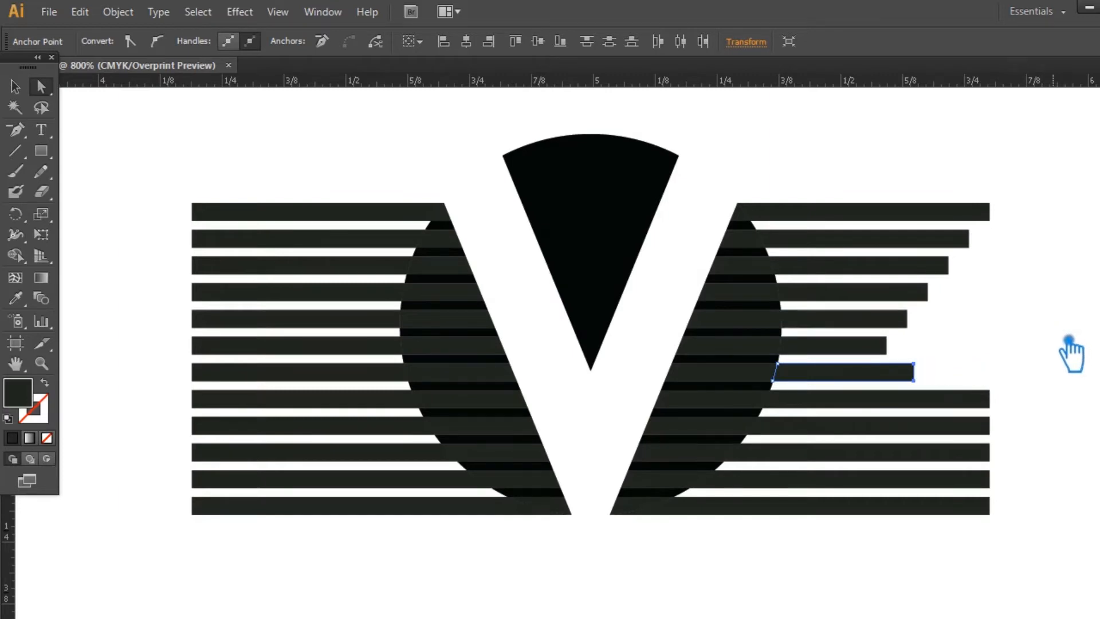
pyautogui.press('Left')
pyautogui.press('Left')
pyautogui.press('Left')
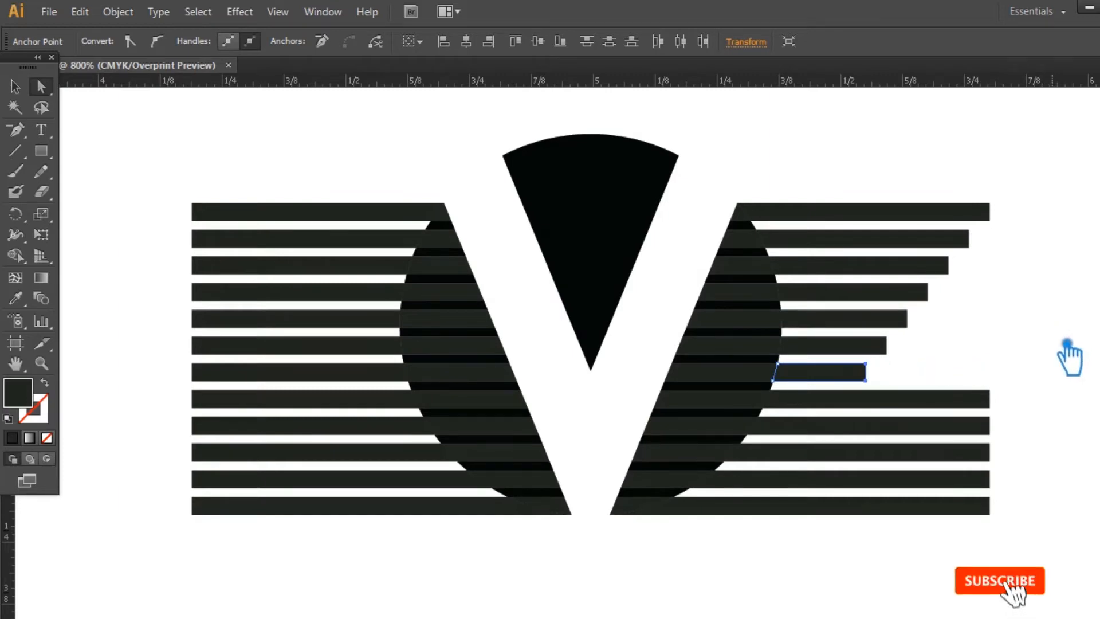
# Step: Shorten the eighth right-side bar so its outer end sits one step inside the seventh bar
pyautogui.moveTo(1009, 412); pyautogui.dragTo(971, 380)
pyautogui.press('Left')
pyautogui.press('Left')
pyautogui.press('Left')
pyautogui.press('Left')
pyautogui.press('Left')
pyautogui.press('Left')
pyautogui.press('Left')
pyautogui.press('Left')
pyautogui.press('Left')
pyautogui.press('Left')
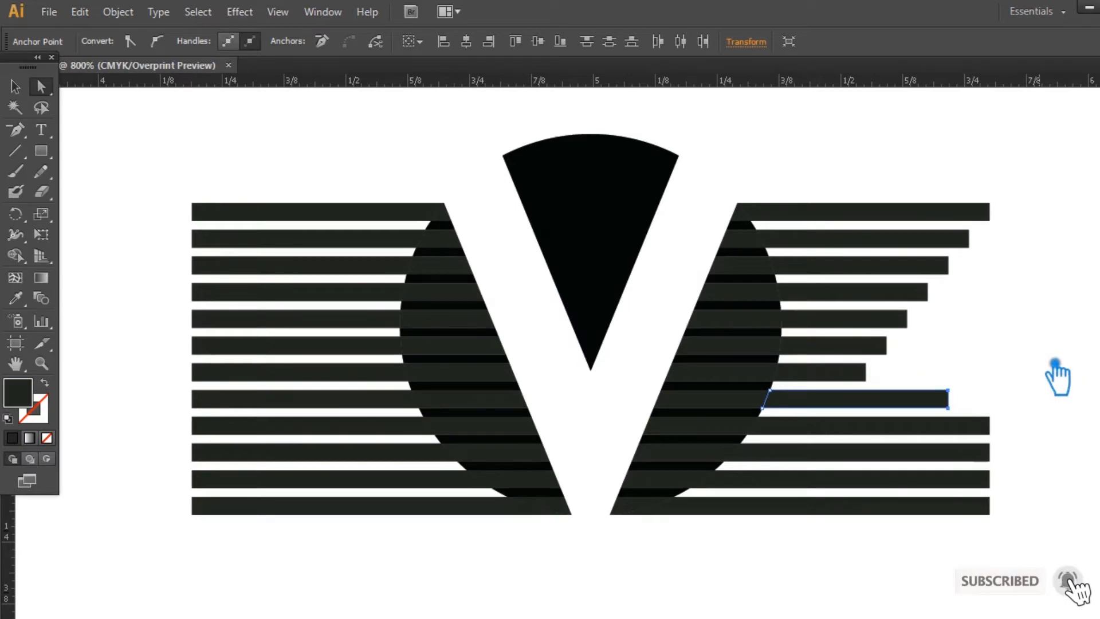
pyautogui.press('Left')
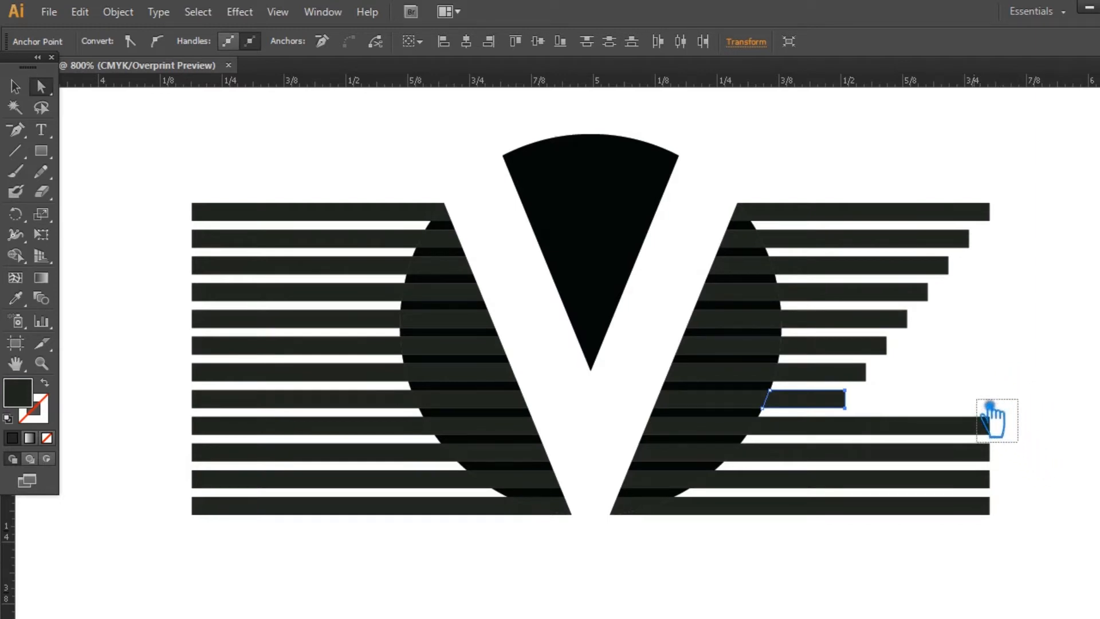
# Step: Shorten the ninth, tenth and eleventh right-side bars by one additional step each to continue the wing's slanted edge
pyautogui.moveTo(991, 406); pyautogui.dragTo(992, 408)
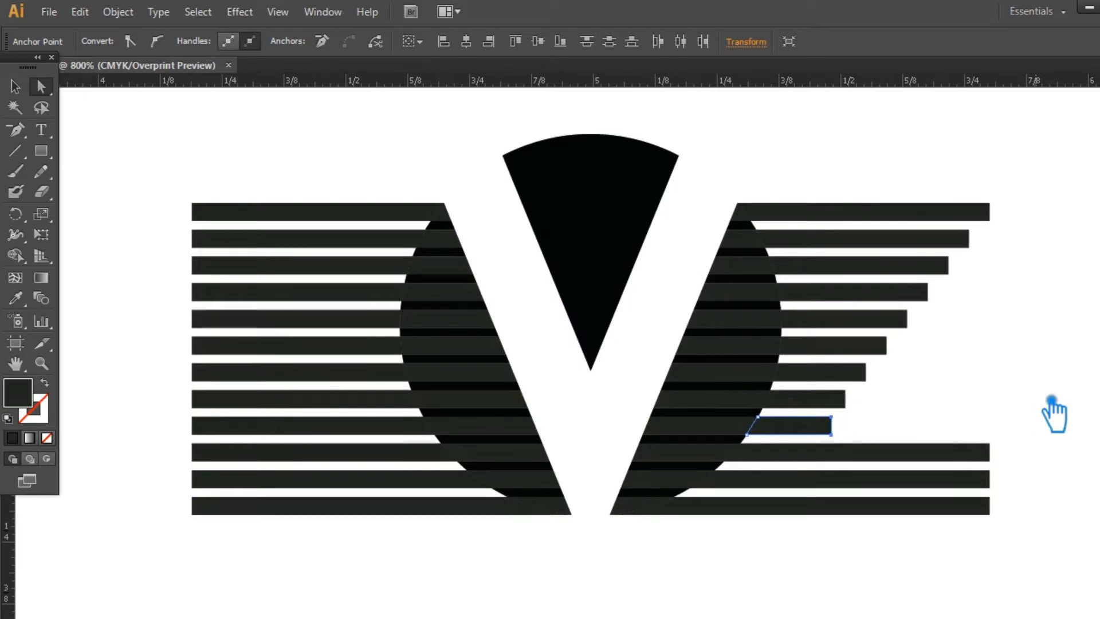
pyautogui.moveTo(1011, 465); pyautogui.dragTo(962, 408)
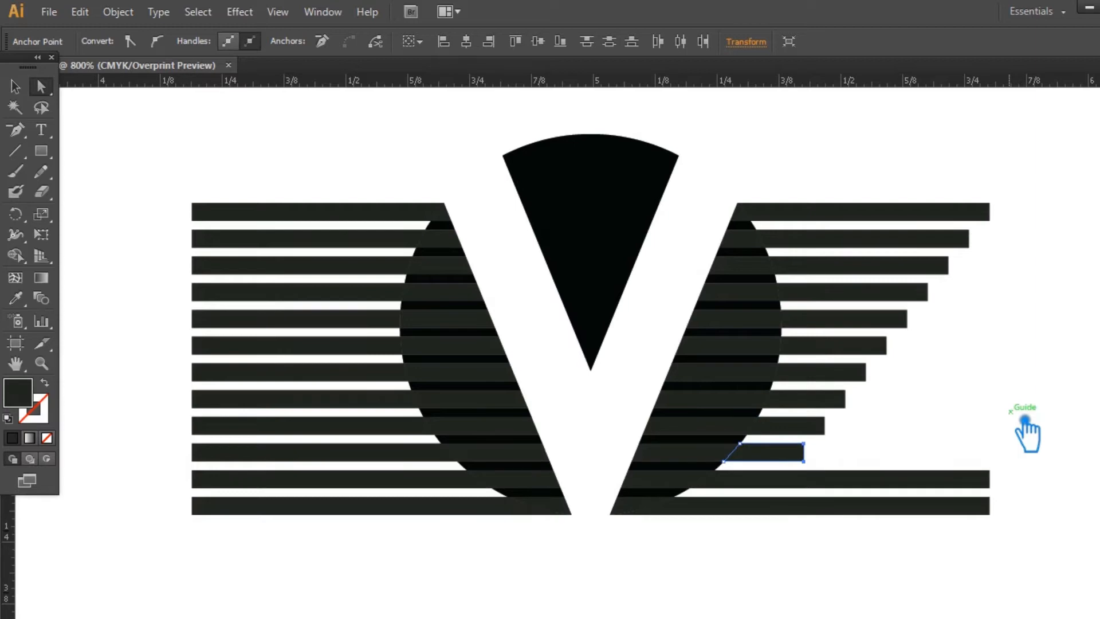
pyautogui.moveTo(978, 459); pyautogui.dragTo(968, 457)
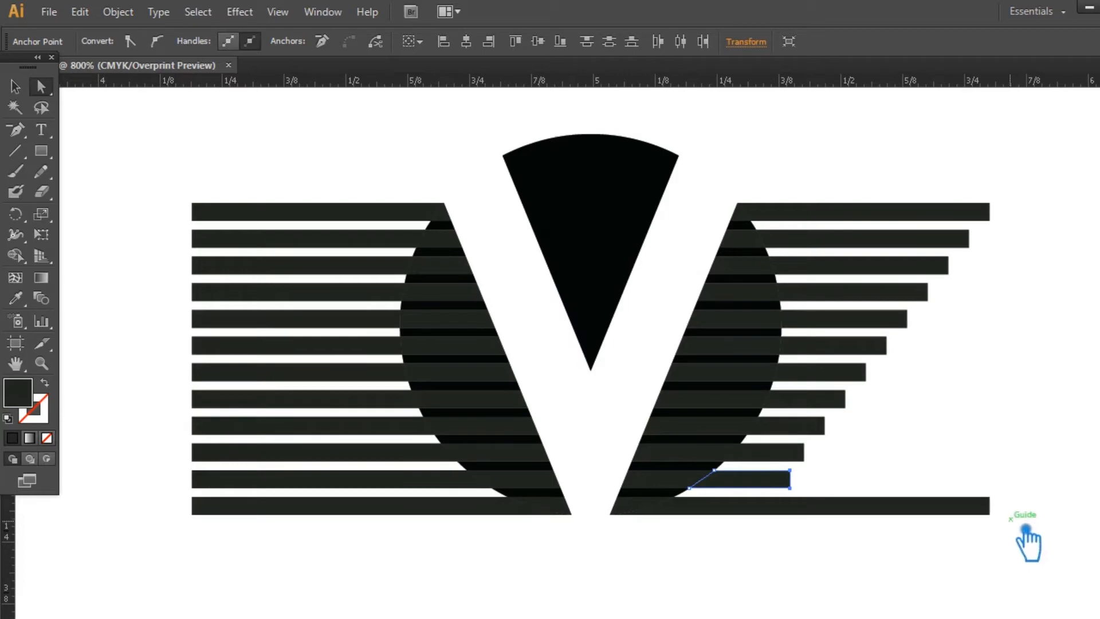
# Step: Shorten the bottom right-side bar from its outer end to complete the stepped wing shape
pyautogui.moveTo(1000, 466); pyautogui.dragTo(997, 470)
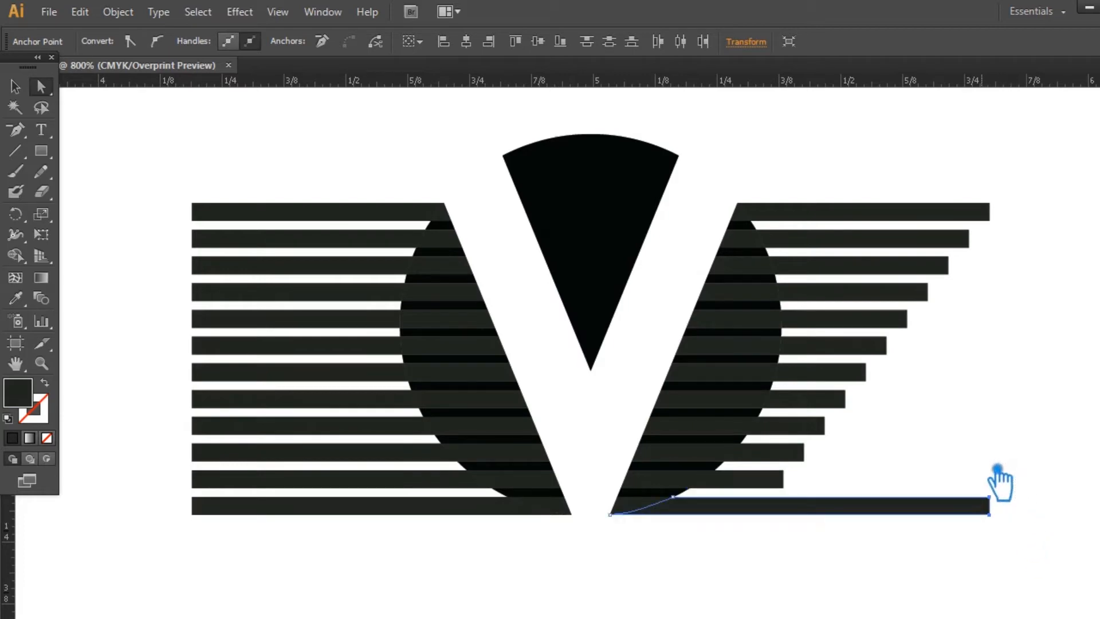
pyautogui.press('Left')
pyautogui.press('Left')
pyautogui.press('Left')
pyautogui.press('Left')
pyautogui.press('Left')
pyautogui.press('Left')
pyautogui.press('Left')
pyautogui.press('Left')
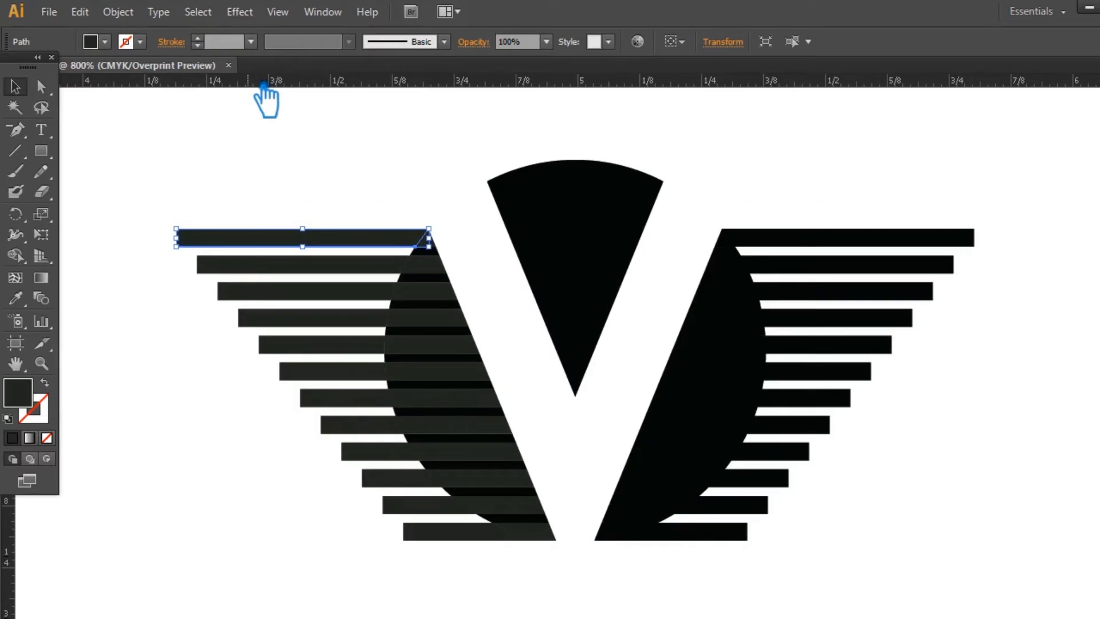
# Step: Place horizontal guides through the middle of the first and second bars of the left wing
pyautogui.moveTo(260, 83); pyautogui.dragTo(241, 243)
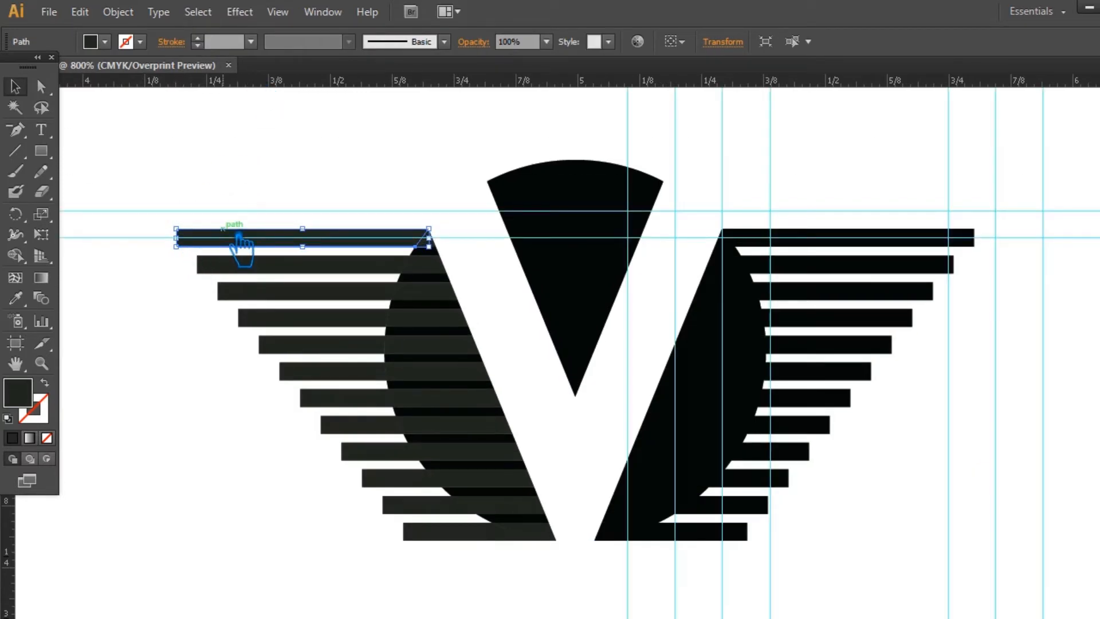
pyautogui.click(247, 265)
pyautogui.moveTo(307, 83); pyautogui.dragTo(219, 274)
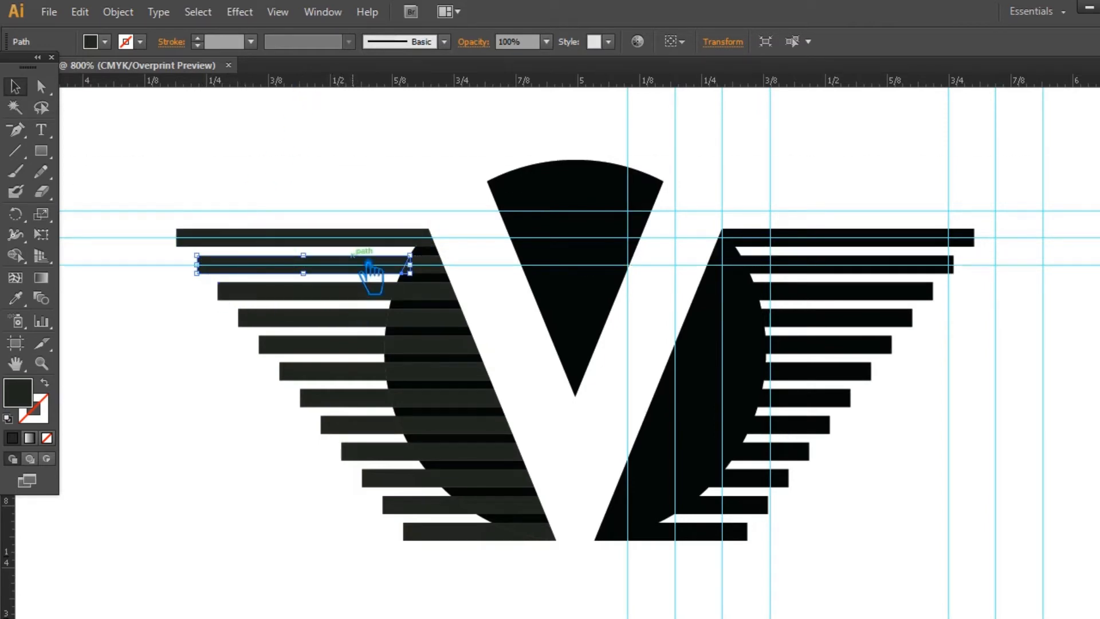
pyautogui.hotkey('ctrl', 'z')
pyautogui.hotkey('ctrl', '+')
pyautogui.hotkey('ctrl', '+')
pyautogui.hotkey('ctrl', '+')
pyautogui.moveTo(369, 253); pyautogui.dragTo(1099, 458)
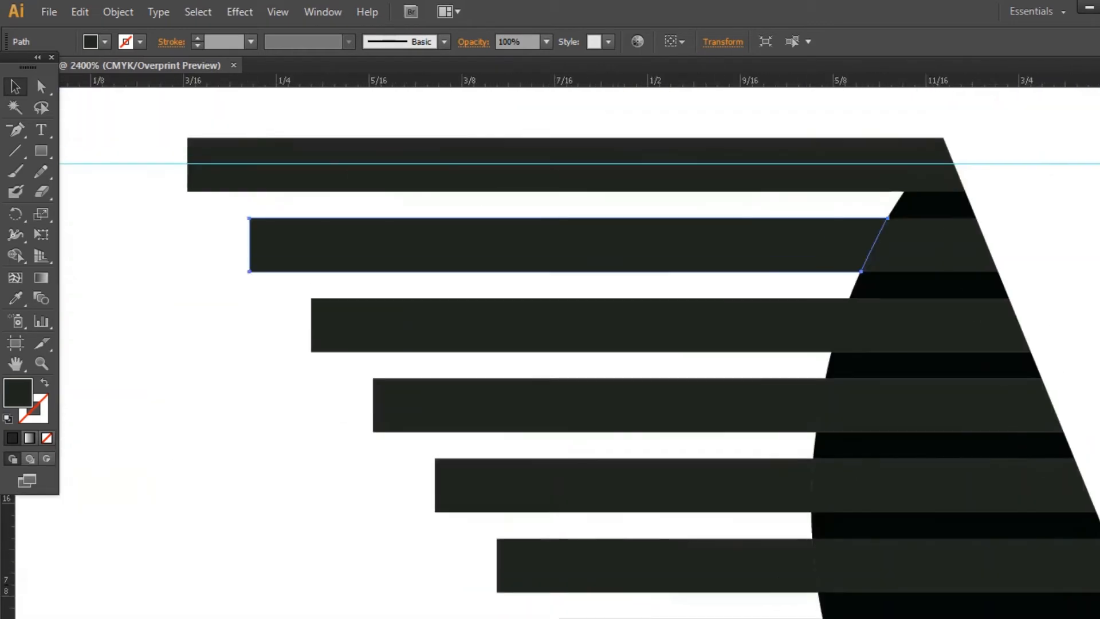
pyautogui.moveTo(453, 90); pyautogui.dragTo(268, 254)
# Step: Place a horizontal guide through the middle of the third bar of the left wing
pyautogui.moveTo(438, 155); pyautogui.dragTo(350, 338)
pyautogui.hotkey('ctrl', 'z')
pyautogui.click(346, 347)
pyautogui.moveTo(350, 85); pyautogui.dragTo(319, 324)
pyautogui.click(499, 401)
pyautogui.moveTo(375, 347); pyautogui.dragTo(380, 406)
pyautogui.click(359, 451)
pyautogui.hotkey('ctrl', 'z')
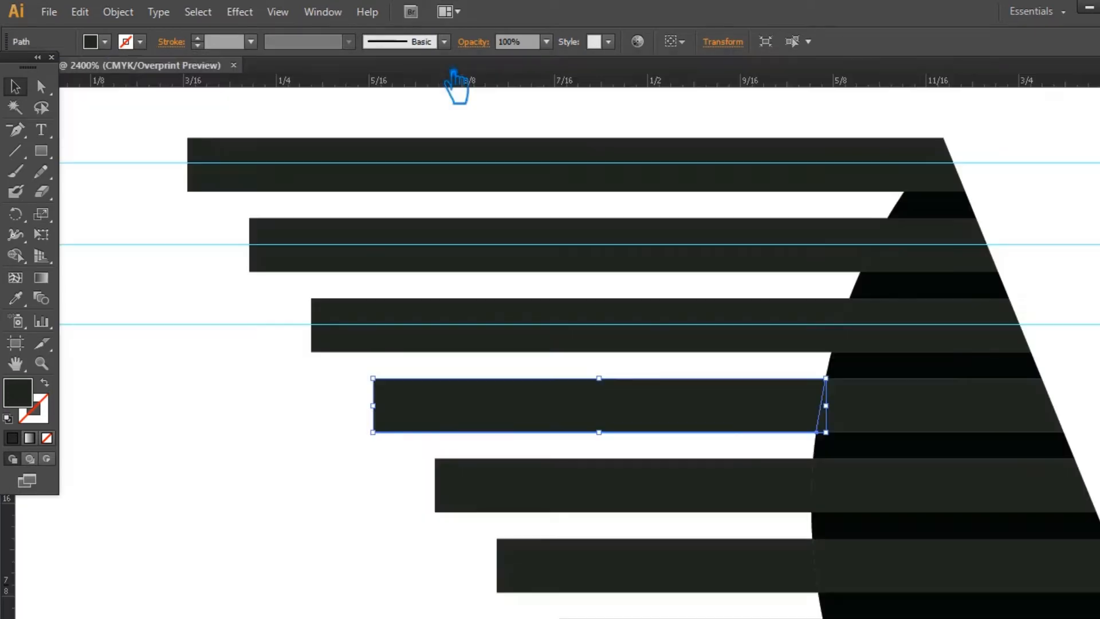
# Step: Place horizontal guides through the middle of the fourth and fifth bars of the left wing
pyautogui.moveTo(455, 83); pyautogui.dragTo(390, 416)
pyautogui.moveTo(476, 503); pyautogui.dragTo(435, 379)
pyautogui.click(467, 362)
pyautogui.moveTo(432, 81); pyautogui.dragTo(408, 369)
pyautogui.click(384, 389)
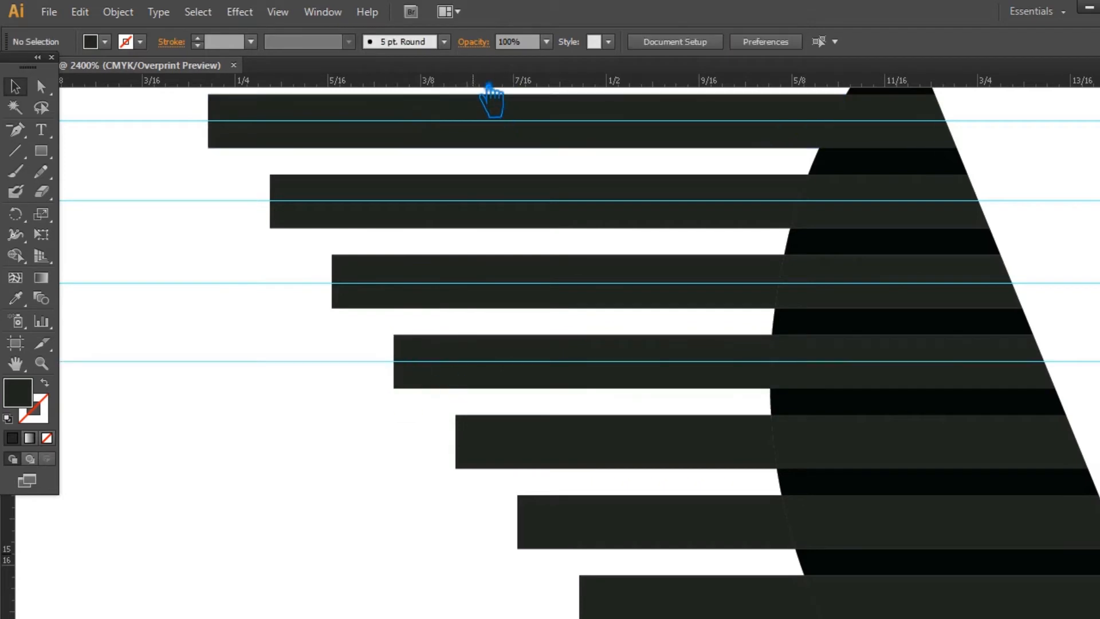
# Step: Unlock the guides, nudge the fourth bar's guide onto the bar's exact middle, and lock the guides again
pyautogui.rightClick(298, 292)
pyautogui.click(324, 435)
pyautogui.moveTo(292, 291); pyautogui.dragTo(296, 288)
pyautogui.click(319, 383)
pyautogui.rightClick(296, 290)
pyautogui.click(315, 435)
# Step: Place horizontal guides through the middle of the sixth, seventh and eighth bars of the left wing
pyautogui.click(502, 431)
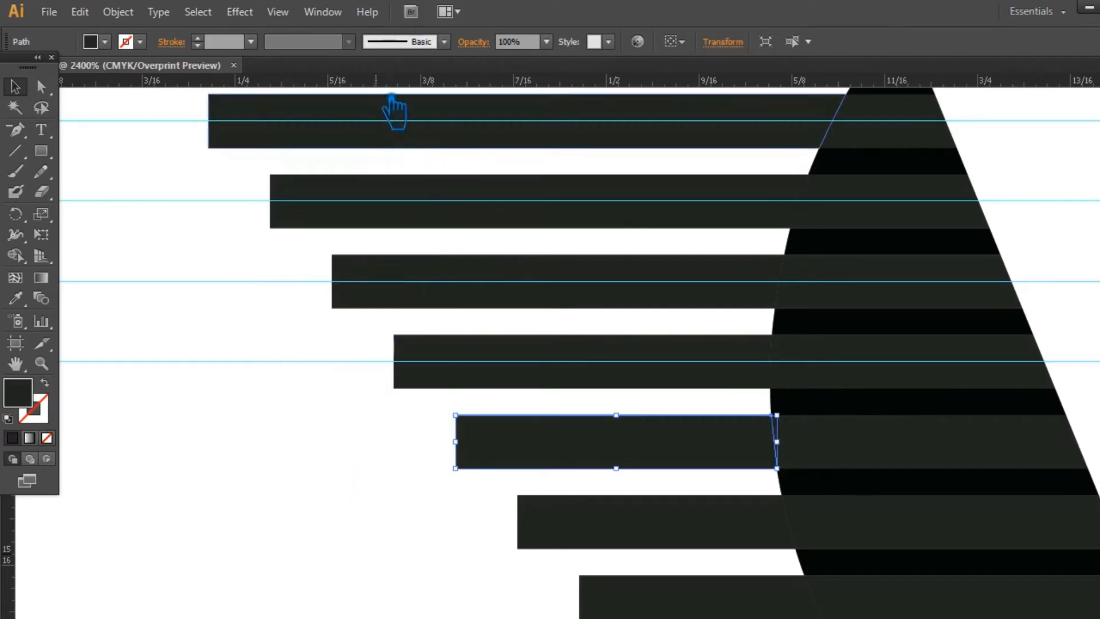
pyautogui.moveTo(468, 448); pyautogui.dragTo(469, 450)
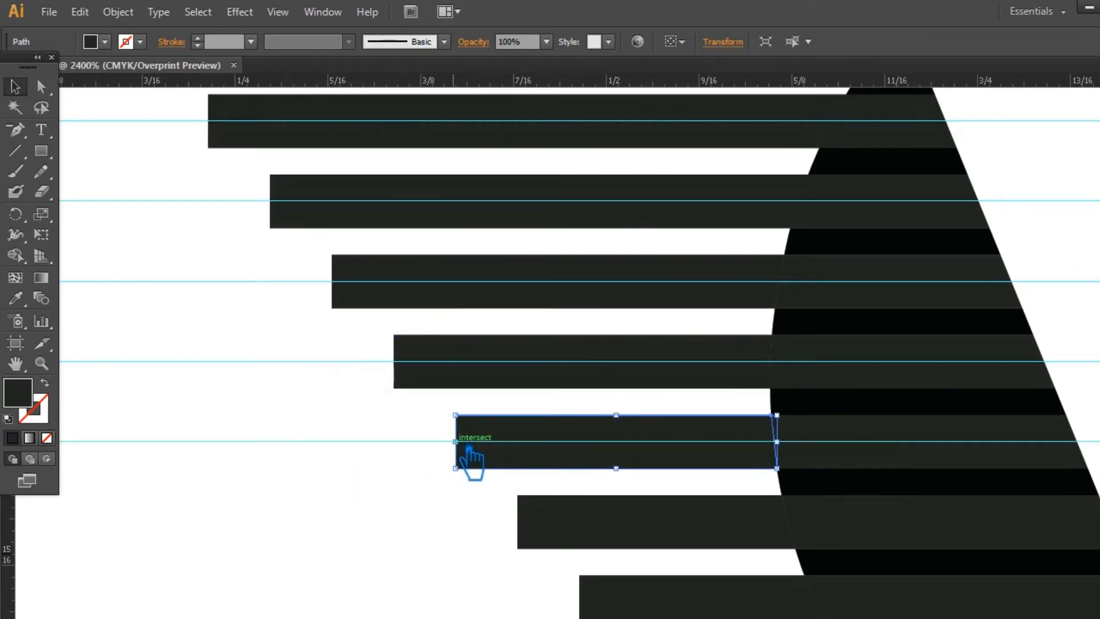
pyautogui.click(457, 489)
pyautogui.moveTo(581, 486); pyautogui.dragTo(499, 280)
pyautogui.click(483, 333)
pyautogui.moveTo(403, 79); pyautogui.dragTo(449, 317)
pyautogui.click(547, 403)
pyautogui.moveTo(410, 81); pyautogui.dragTo(507, 397)
# Step: Place horizontal guides through the middle of the ninth and tenth bars of the left wing
pyautogui.moveTo(480, 465); pyautogui.dragTo(424, 286)
pyautogui.click(525, 299)
pyautogui.moveTo(462, 85); pyautogui.dragTo(535, 306)
pyautogui.click(481, 345)
pyautogui.click(594, 378)
pyautogui.moveTo(465, 86); pyautogui.dragTo(583, 398)
pyautogui.click(700, 477)
# Step: Place horizontal guides through the middle of the left wing's two lowest bars
pyautogui.moveTo(457, 92); pyautogui.dragTo(646, 464)
pyautogui.moveTo(475, 102); pyautogui.dragTo(650, 466)
pyautogui.click(745, 547)
pyautogui.moveTo(528, 83); pyautogui.dragTo(712, 546)
pyautogui.click(621, 559)
pyautogui.hotkey('ctrl', '-')
pyautogui.hotkey('ctrl', '-')
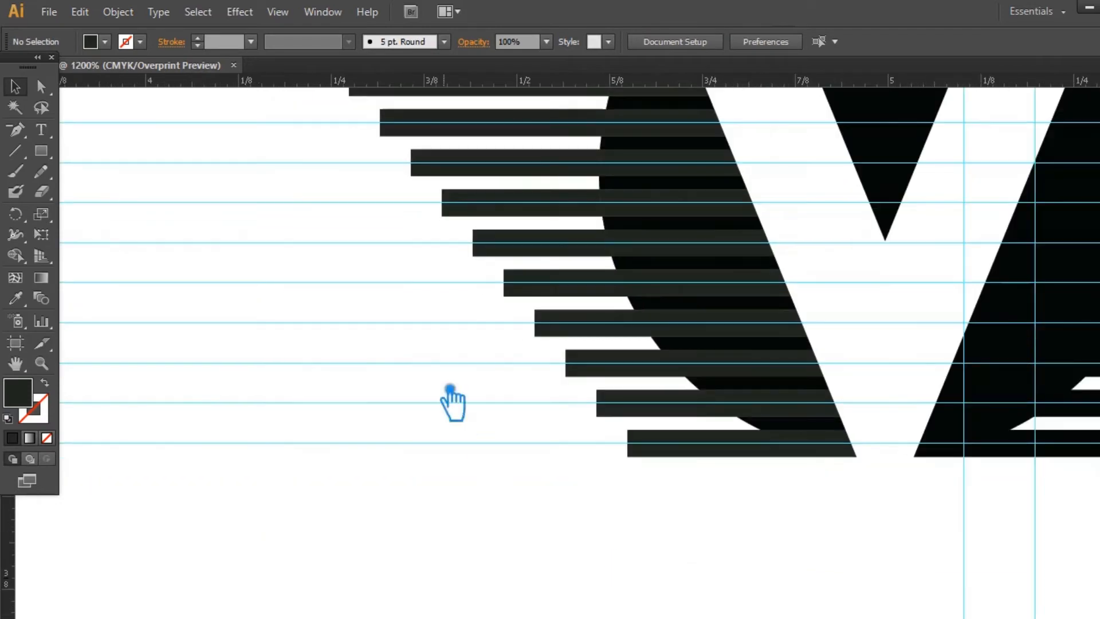
# Step: Add anchor points with the Pen tool where the guides cross the outer ends of the right wing's bars
pyautogui.moveTo(442, 380); pyautogui.dragTo(580, 568)
pyautogui.click(474, 196)
pyautogui.press('p')
pyautogui.keyDown('ctrl'); pyautogui.click(480, 233); pyautogui.keyUp('ctrl')
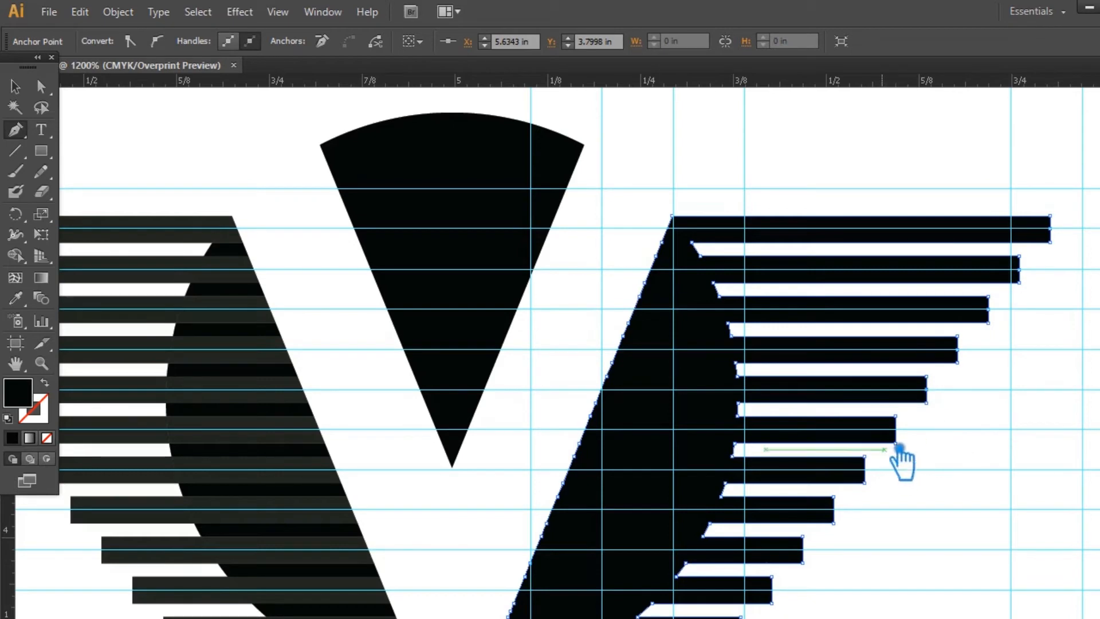
pyautogui.click(865, 470)
pyautogui.moveTo(877, 487); pyautogui.dragTo(939, 260)
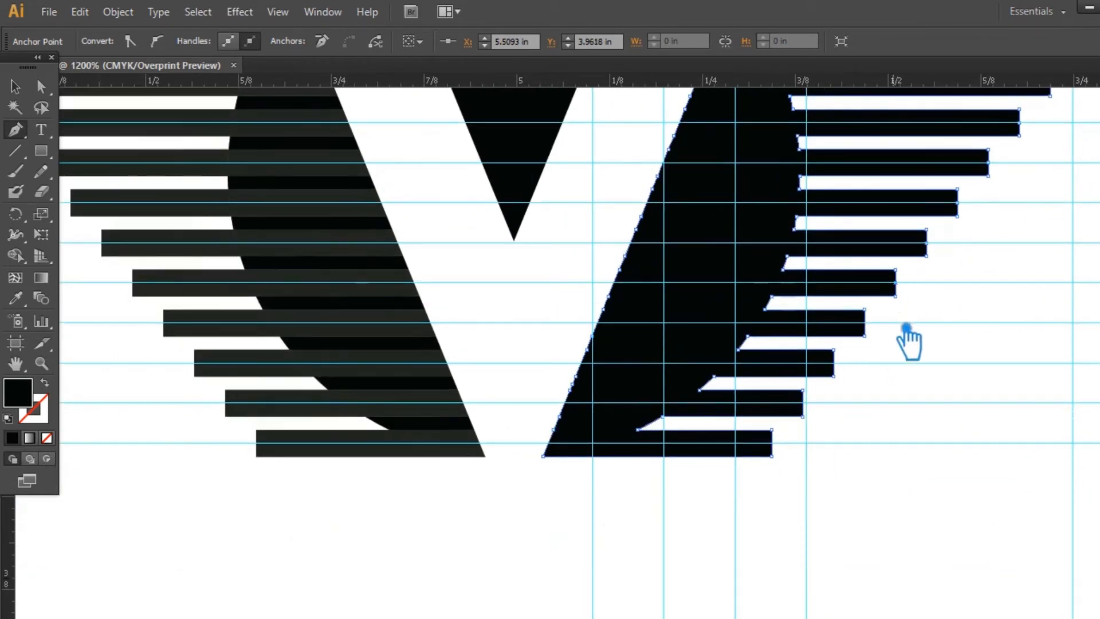
pyautogui.click(834, 362)
pyautogui.click(803, 402)
pyautogui.click(772, 443)
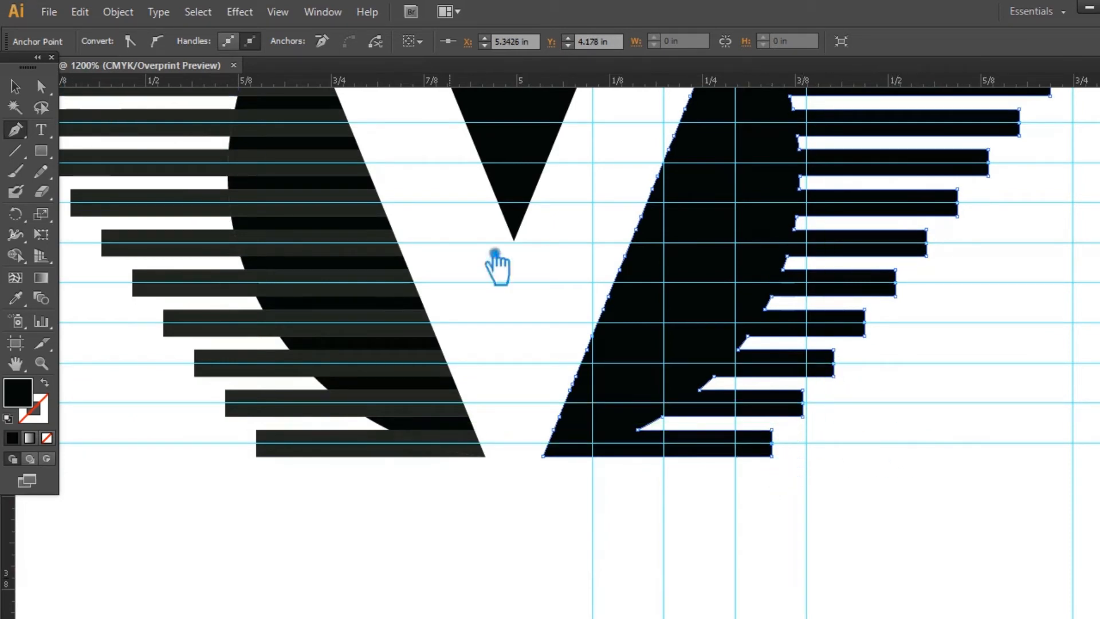
# Step: Delete the outer corner anchor points of the right wing's top four bars so each tapers to its middle point
pyautogui.moveTo(495, 255); pyautogui.dragTo(532, 440)
pyautogui.hotkey('ctrl', '-')
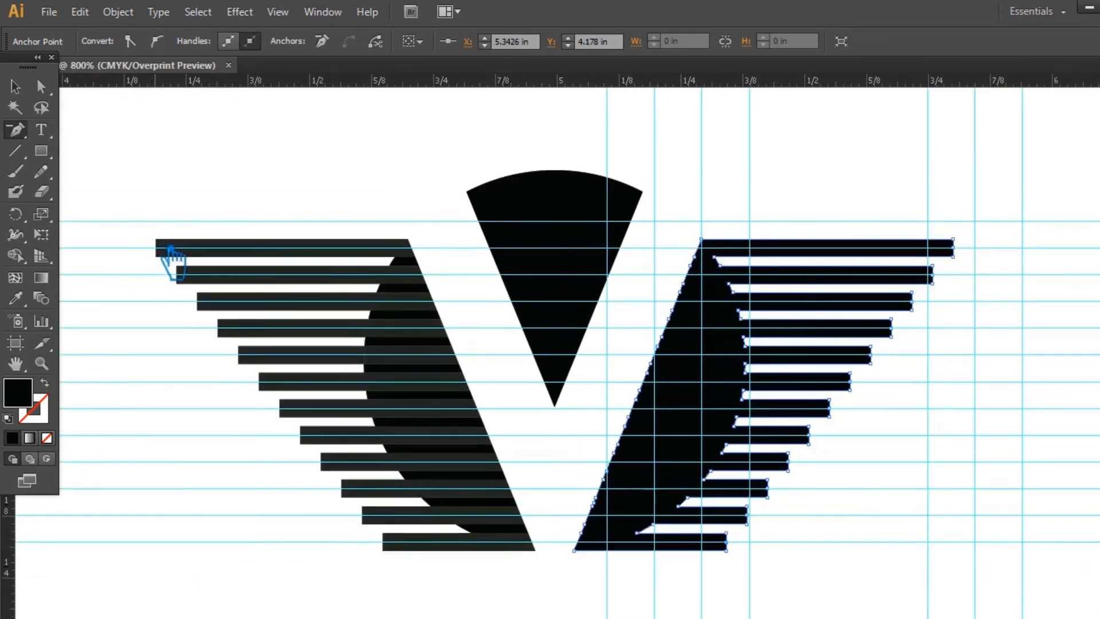
pyautogui.click(953, 240)
pyautogui.click(953, 257)
pyautogui.click(933, 266)
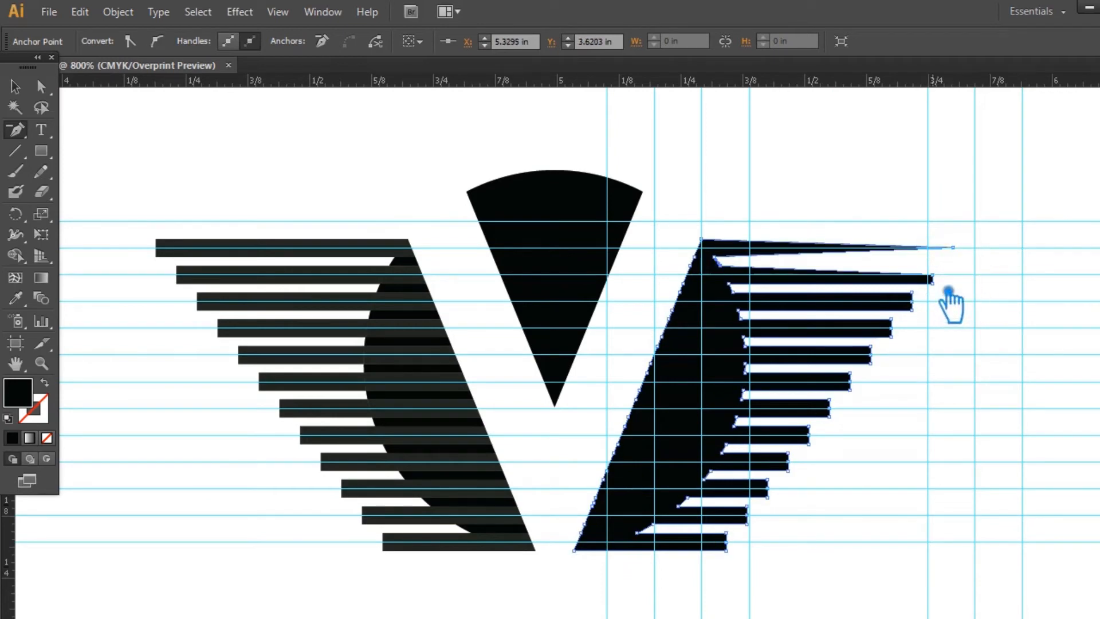
pyautogui.click(933, 283)
pyautogui.click(912, 293)
pyautogui.click(911, 310)
pyautogui.click(891, 319)
pyautogui.click(891, 337)
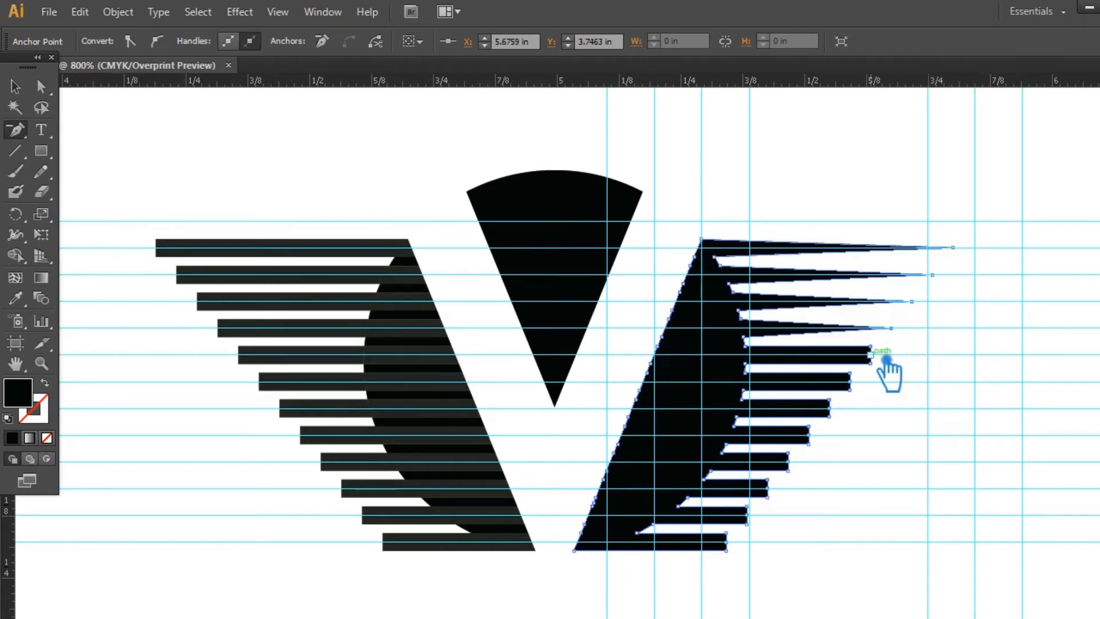
# Step: Delete the outer corner anchor points of the right wing's fifth to eighth bars to taper them to points
pyautogui.click(871, 346)
pyautogui.click(871, 363)
pyautogui.click(850, 373)
pyautogui.click(850, 390)
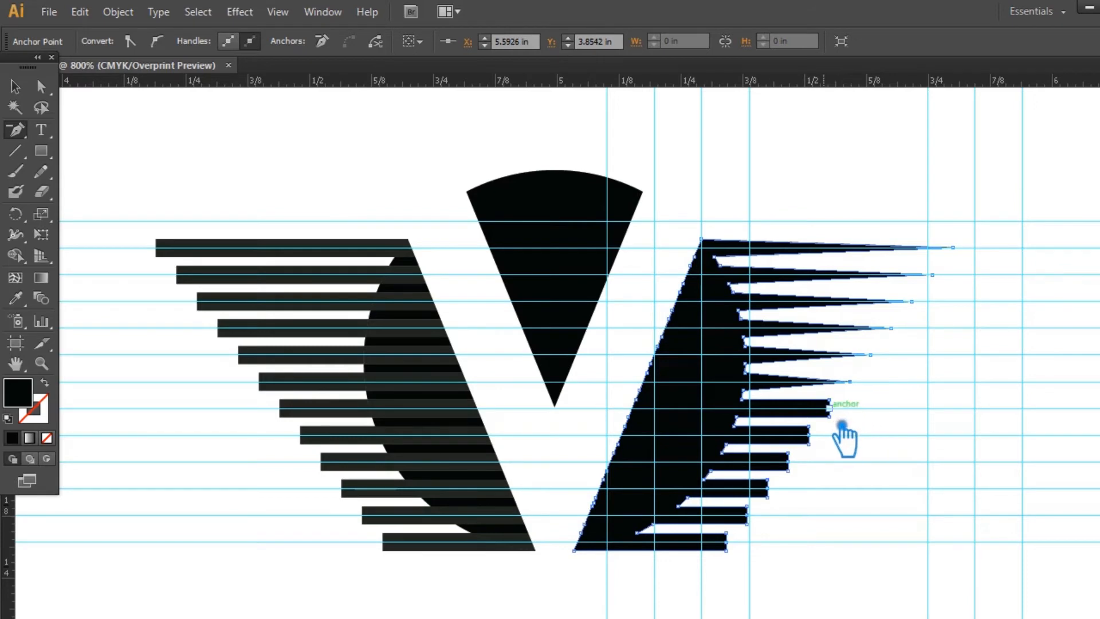
pyautogui.click(830, 400)
pyautogui.click(829, 417)
pyautogui.click(808, 445)
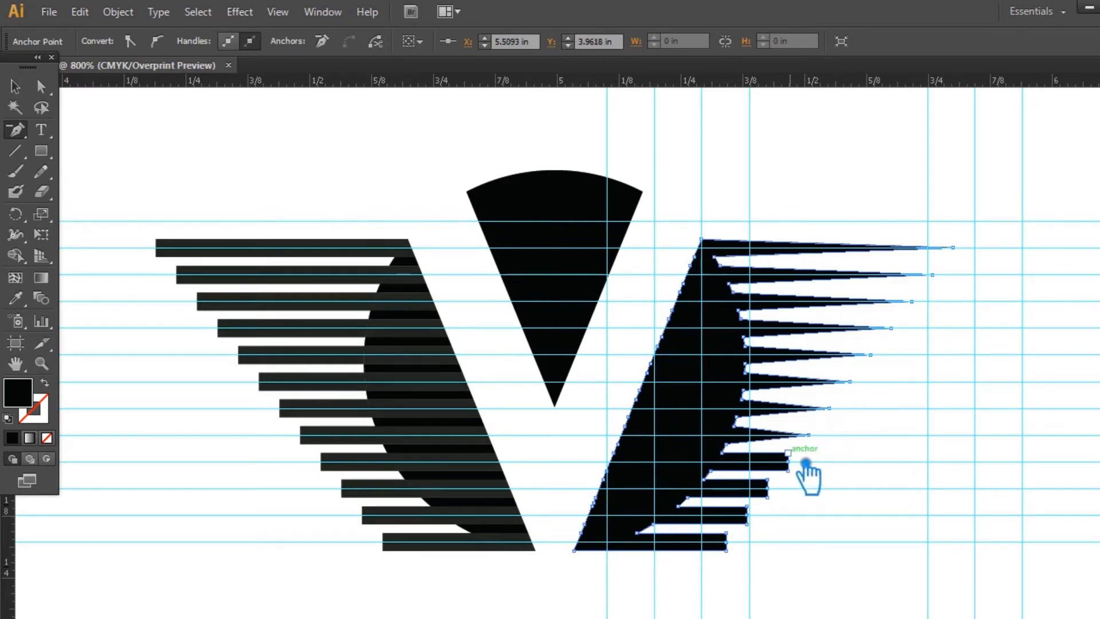
# Step: Delete the outer corner anchor points of the right wing's four lowest bars to finish the pointed feathers
pyautogui.click(788, 471)
pyautogui.click(768, 497)
pyautogui.click(747, 506)
pyautogui.click(747, 523)
pyautogui.click(732, 554)
pyautogui.click(738, 356)
pyautogui.click(727, 552)
# Step: Deselect the right wing and hide the guides
pyautogui.click(14, 87)
pyautogui.click(1046, 357)
pyautogui.hotkey('ctrl', ';')
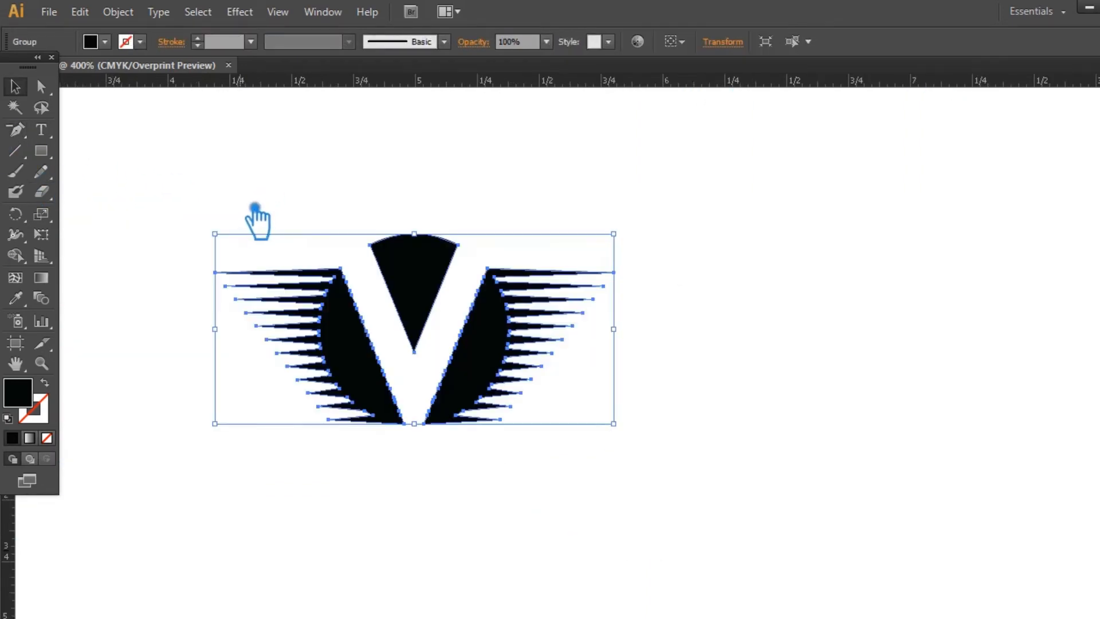
# Step: Remove surplus anchor points along the straight inner edge of the left wing
pyautogui.click(678, 390)
pyautogui.moveTo(646, 416); pyautogui.dragTo(796, 349)
pyautogui.hotkey('ctrl', '+')
pyautogui.click(503, 388)
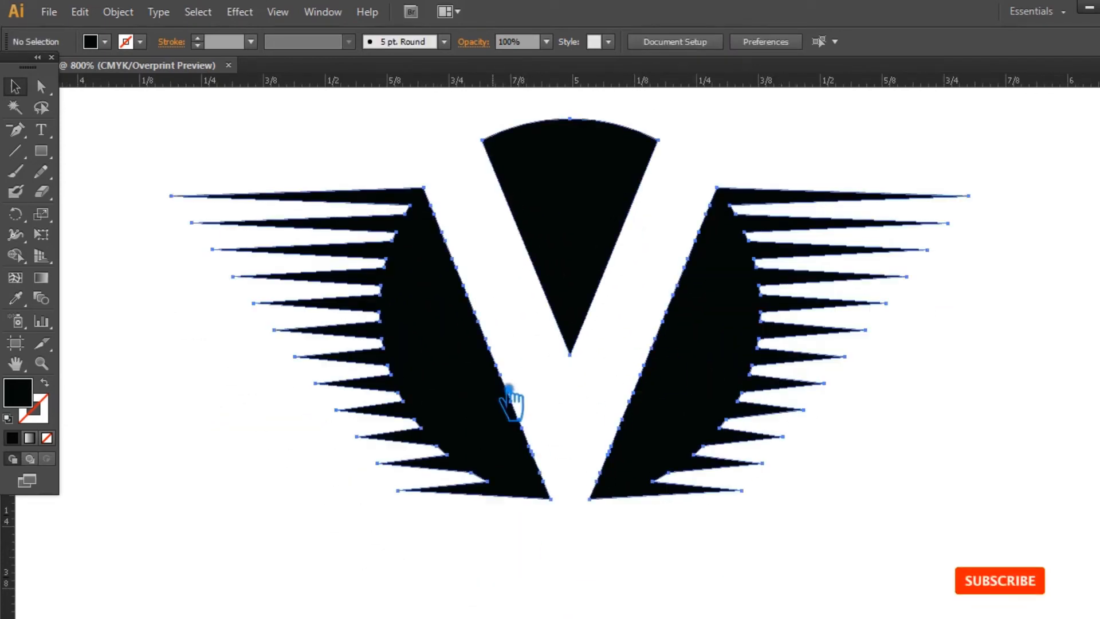
pyautogui.press('-')
pyautogui.click(444, 230)
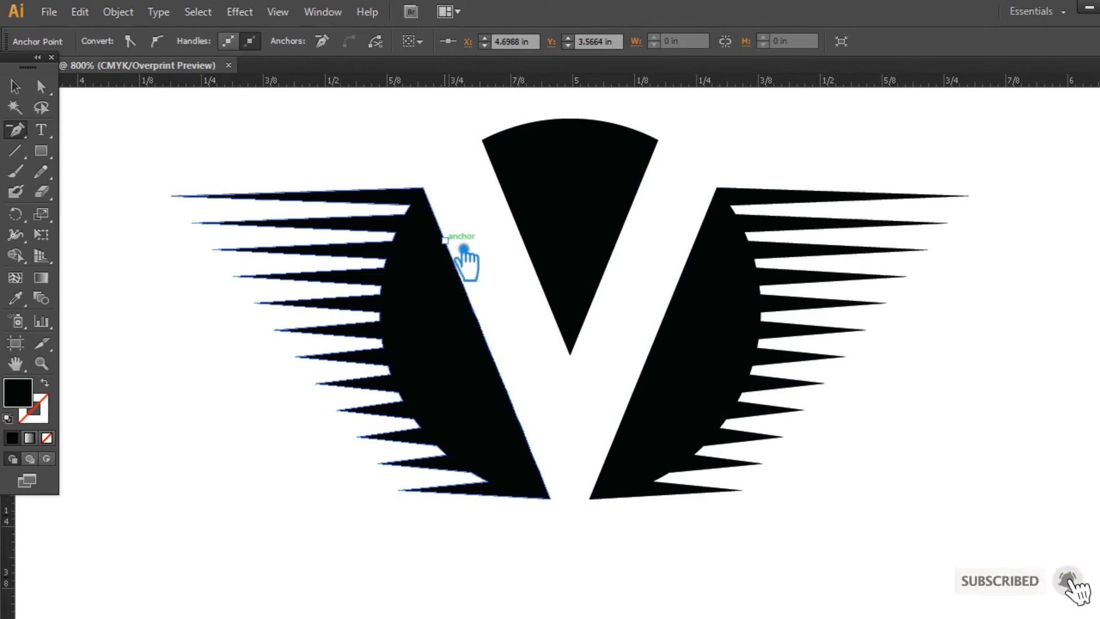
pyautogui.click(514, 375)
pyautogui.press('Return')
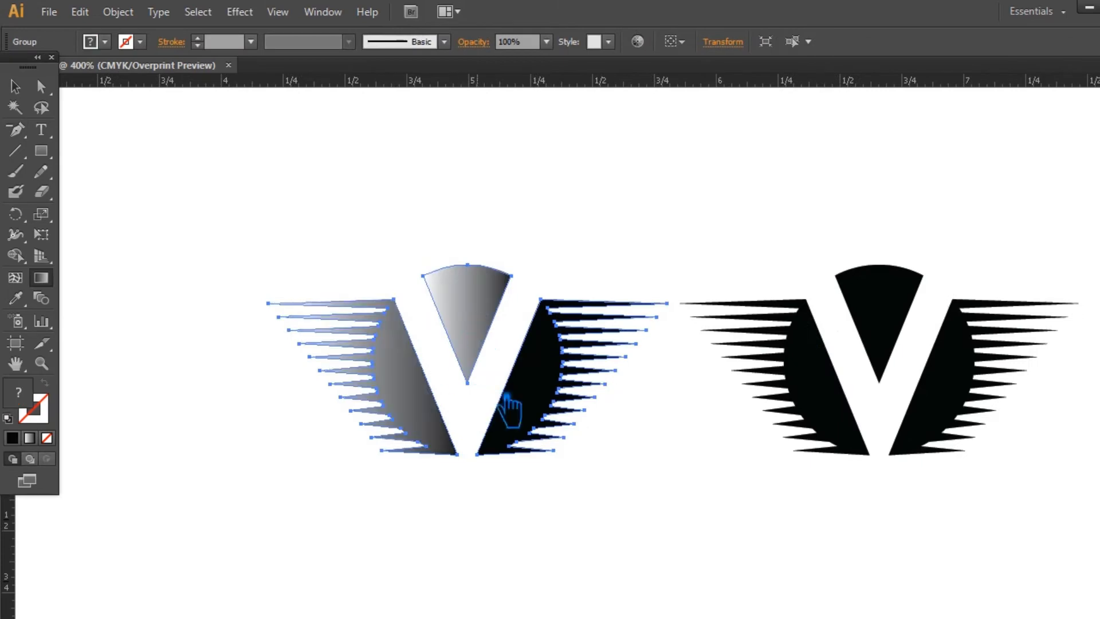
# Step: Undo the last gradient edit, ungroup the gradient-filled logo and select its central wedge
pyautogui.hotkey('ctrl', 'z')
pyautogui.click(16, 87)
pyautogui.click(201, 179)
pyautogui.click(476, 338)
pyautogui.rightClick(489, 339)
pyautogui.click(545, 434)
pyautogui.click(483, 325)
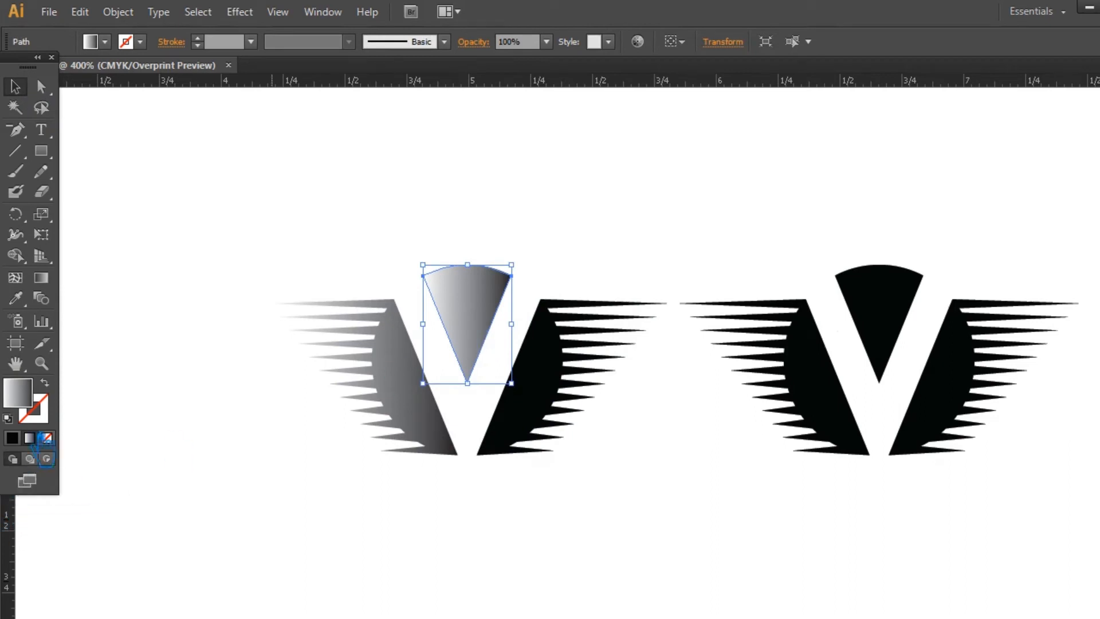
# Step: Draw a small black square beside the logo and make three copies below it, spaced about 0.23 in apart
pyautogui.click(283, 269)
pyautogui.moveTo(98, 136); pyautogui.dragTo(143, 238)
pyautogui.press('v')
pyautogui.click(12, 437)
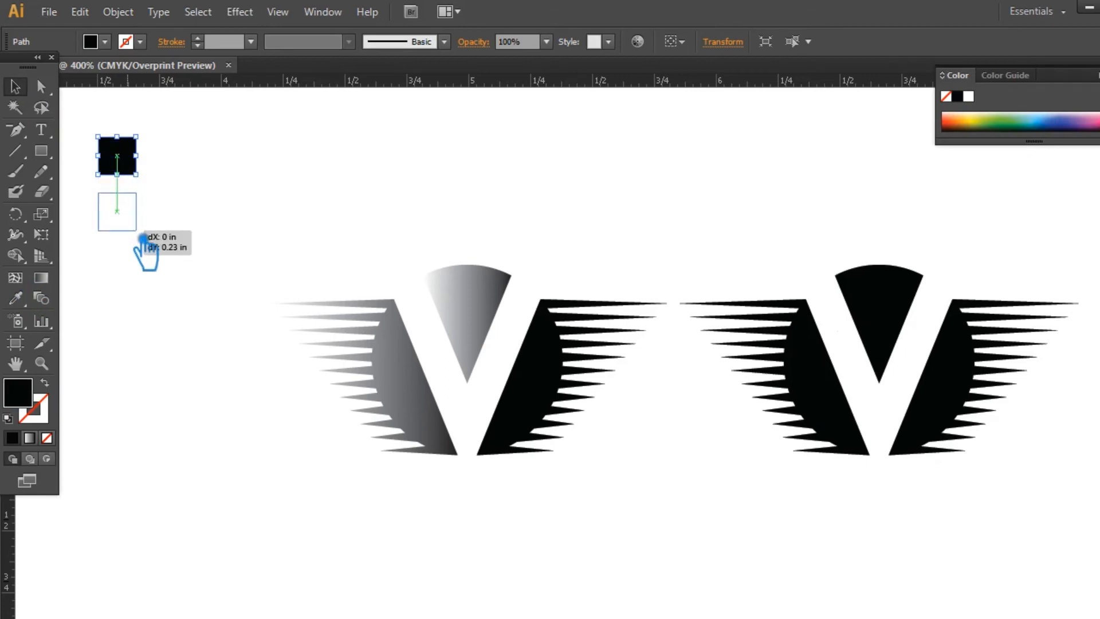
pyautogui.moveTo(140, 237); pyautogui.dragTo(140, 239)
pyautogui.hotkey('ctrl', 'd')
pyautogui.hotkey('ctrl', 'd')
# Step: Fill the first square with a bright yellow-green
pyautogui.click(132, 173)
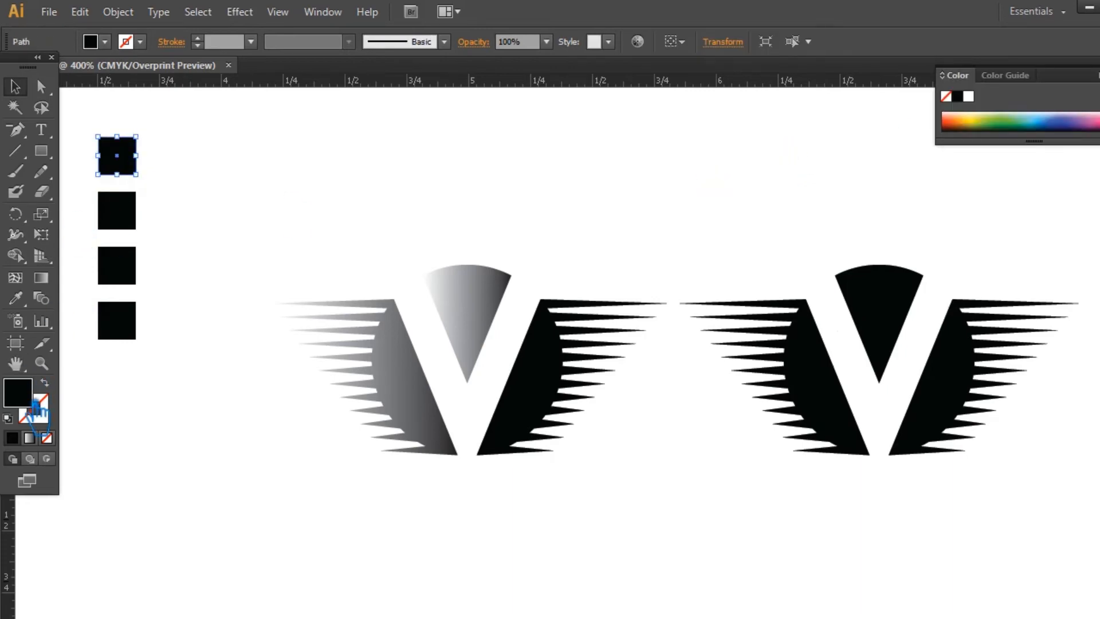
pyautogui.doubleClick(36, 406)
pyautogui.moveTo(601, 290); pyautogui.dragTo(613, 308)
pyautogui.click(550, 196)
pyautogui.moveTo(558, 163)
pyautogui.mouseDown()
pyautogui.moveTo(520, 142)
pyautogui.moveTo(552, 131)
pyautogui.mouseUp()
pyautogui.click(762, 145)
# Step: Sample the yellow-green onto the second square with the Eyedropper and darken it to a deep olive green
pyautogui.click(131, 224)
pyautogui.press('i')
pyautogui.click(116, 156)
pyautogui.doubleClick(17, 392)
pyautogui.moveTo(541, 241); pyautogui.dragTo(572, 304)
pyautogui.click(762, 145)
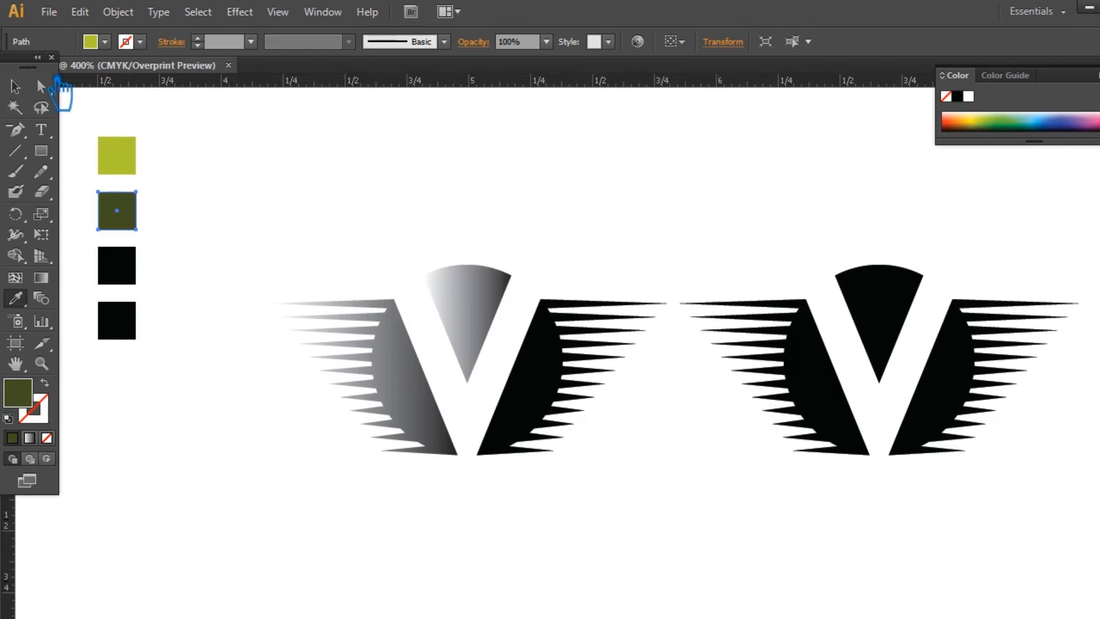
# Step: Fill the third and fourth squares with the second square's olive green using the Eyedropper
pyautogui.click(1095, 75)
pyautogui.click(984, 126)
pyautogui.click(16, 87)
pyautogui.click(284, 228)
pyautogui.moveTo(151, 350); pyautogui.dragTo(101, 257)
pyautogui.press('i')
pyautogui.click(127, 213)
pyautogui.click(16, 87)
pyautogui.click(122, 127)
# Step: Fill the third square with a light tan by shifting the hue to orange and brightening it
pyautogui.click(130, 271)
pyautogui.doubleClick(33, 402)
pyautogui.moveTo(609, 313); pyautogui.dragTo(612, 343)
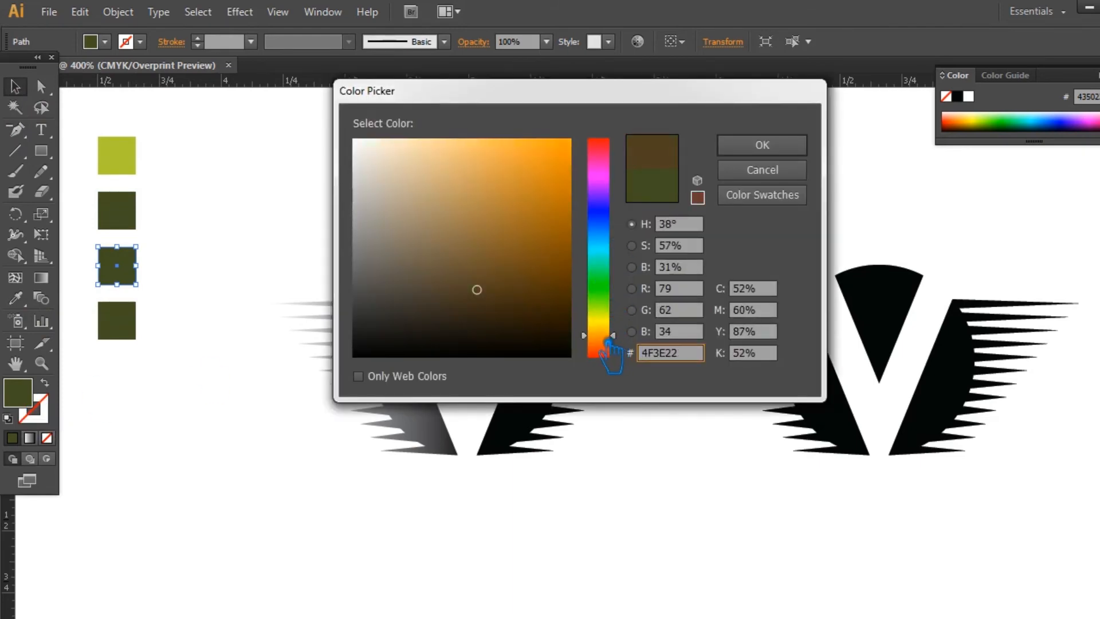
pyautogui.moveTo(485, 302)
pyautogui.mouseDown()
pyautogui.moveTo(487, 255)
pyautogui.moveTo(467, 192)
pyautogui.mouseUp()
pyautogui.press('Return')
# Step: Sample the tan onto the fourth square and darken it to a deep brown, 44331A
pyautogui.click(106, 335)
pyautogui.press('i')
pyautogui.click(140, 277)
pyautogui.doubleClick(19, 395)
pyautogui.moveTo(498, 278); pyautogui.dragTo(507, 304)
pyautogui.click(801, 146)
# Step: Copy the tan square's colour code and apply it to the starting stop of the central wedge's gradient
pyautogui.click(17, 89)
pyautogui.click(287, 188)
pyautogui.click(491, 313)
pyautogui.click(117, 272)
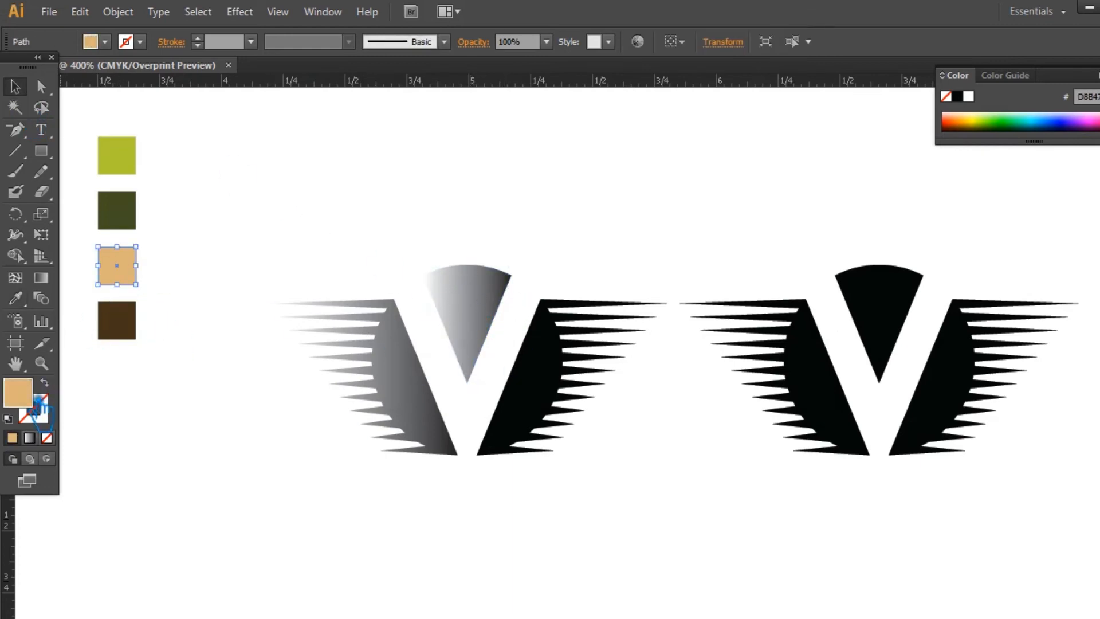
pyautogui.doubleClick(31, 398)
pyautogui.click(762, 145)
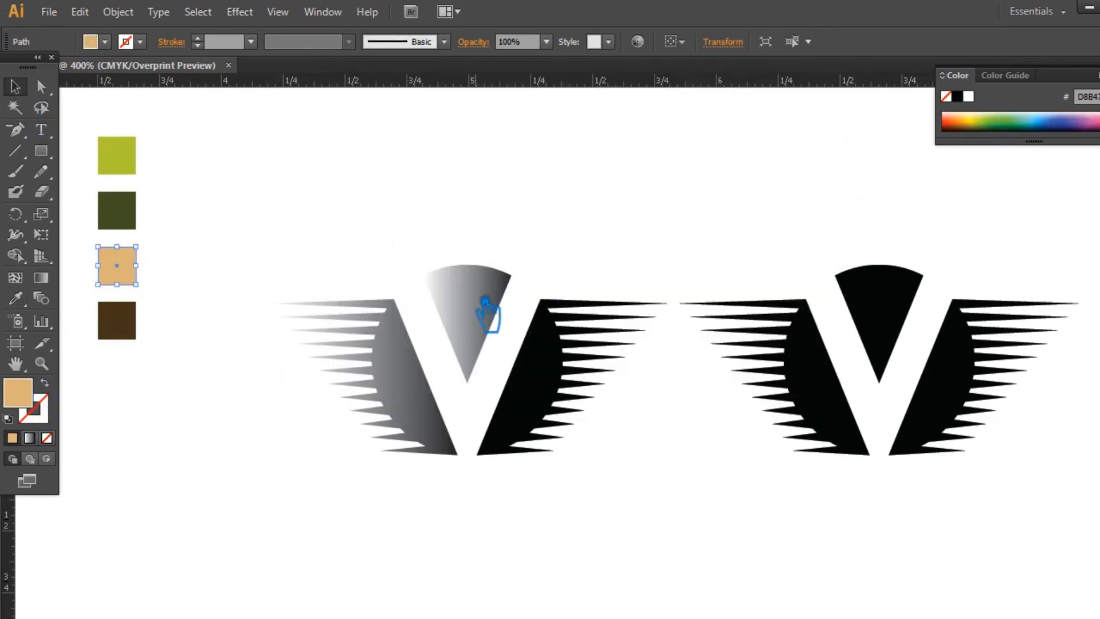
pyautogui.click(487, 312)
pyautogui.hotkey('ctrl', 'F9')
pyautogui.click(947, 351)
pyautogui.doubleClick(954, 272)
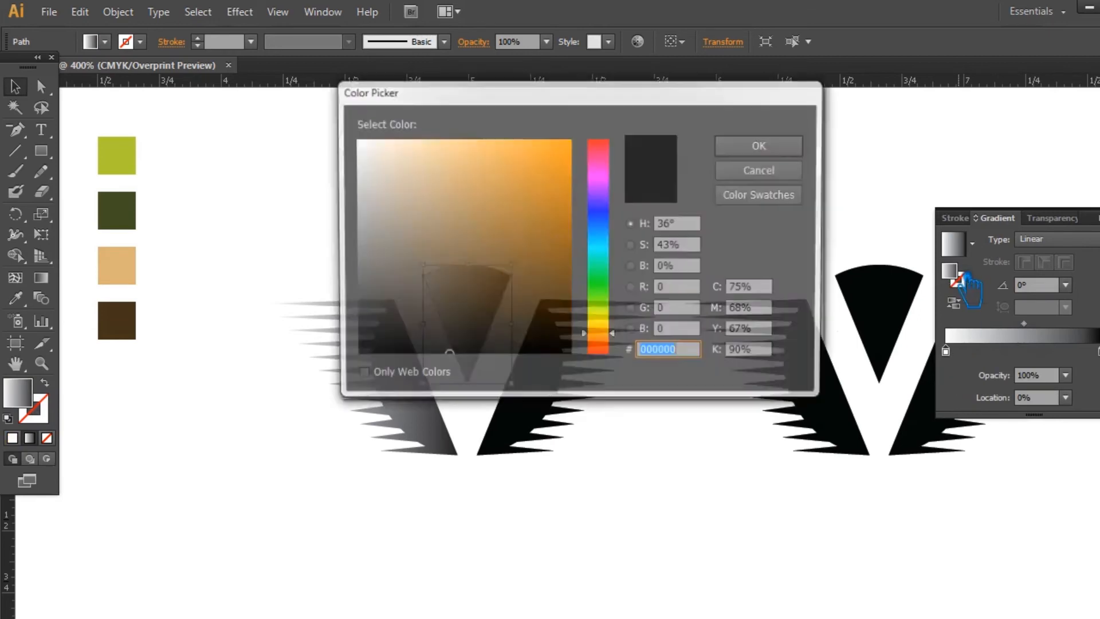
pyautogui.press('Return')
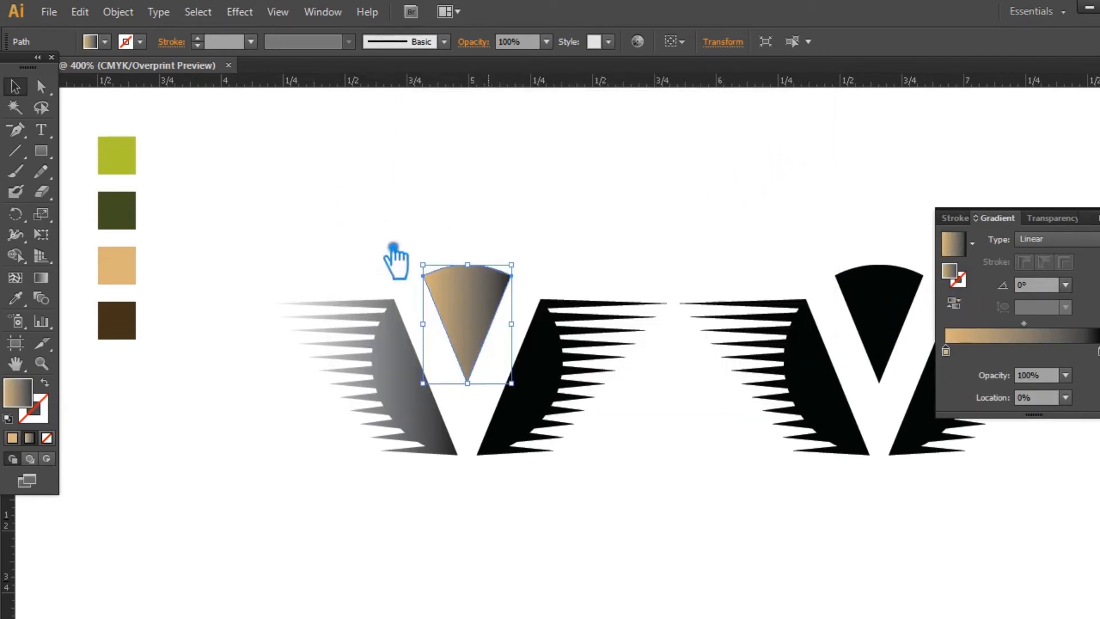
# Step: Copy the brown square's code 44331A and apply it to the ending stop of the wedge's gradient
pyautogui.click(120, 330)
pyautogui.doubleClick(40, 406)
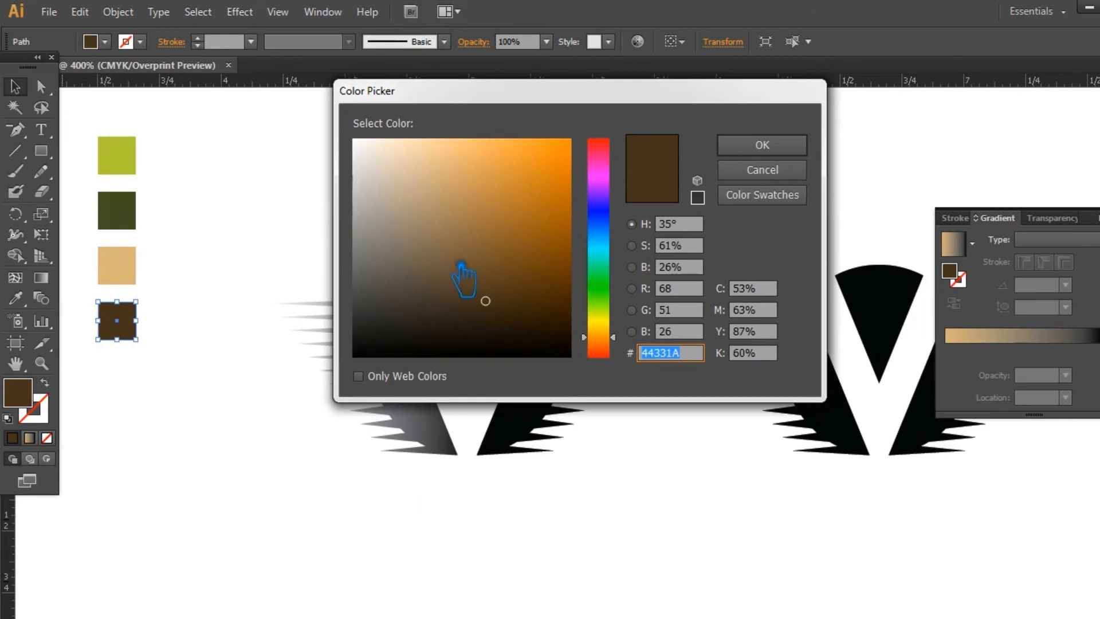
pyautogui.click(762, 146)
pyautogui.click(482, 301)
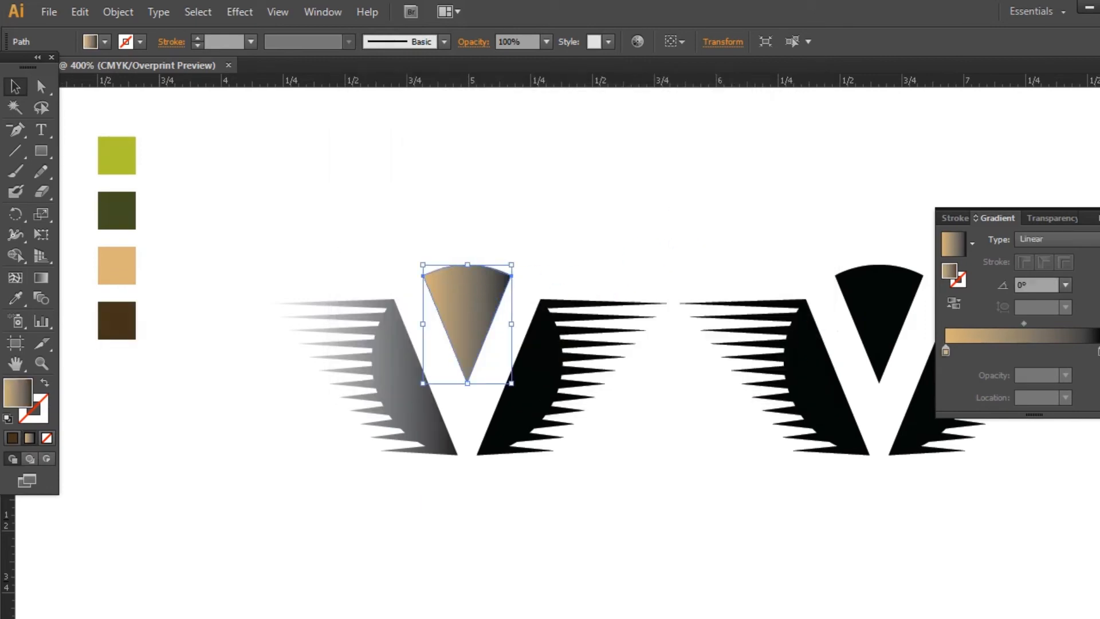
pyautogui.click(1098, 350)
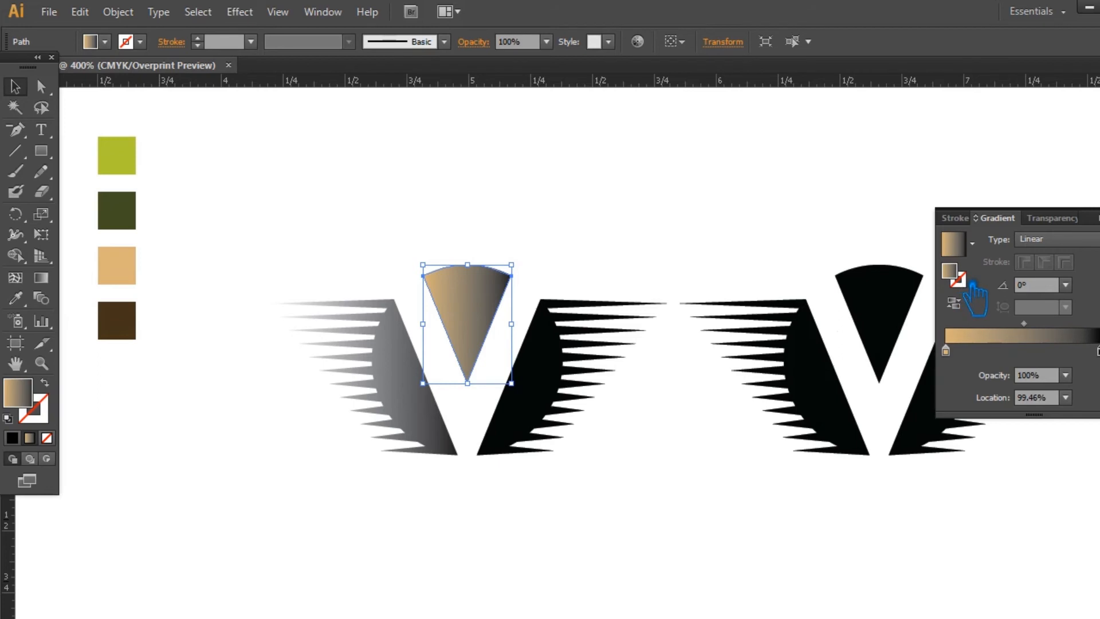
pyautogui.doubleClick(970, 292)
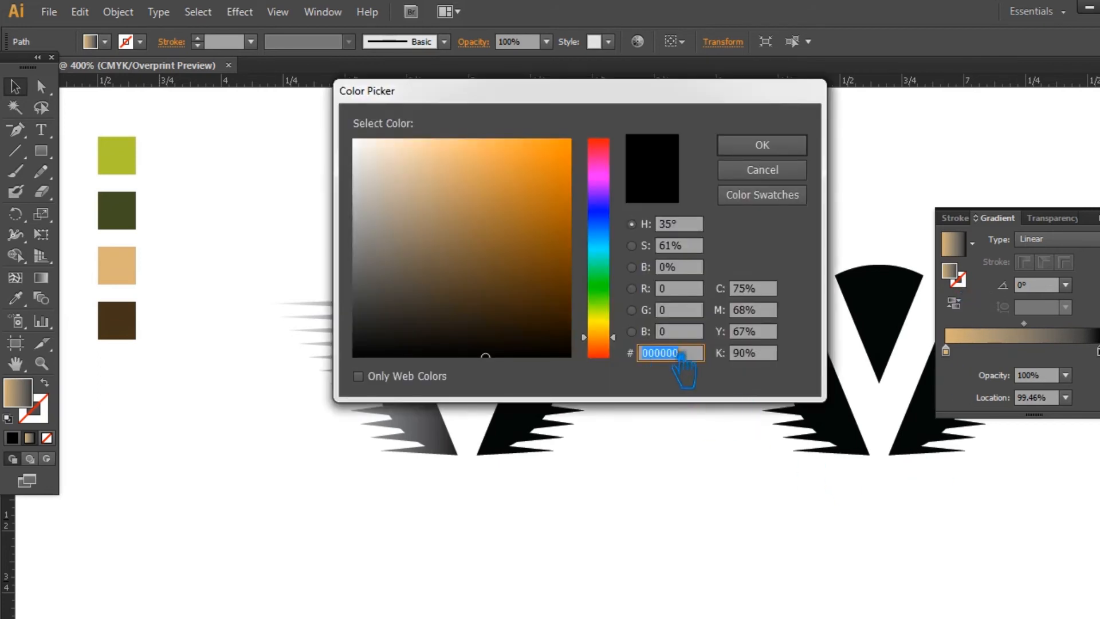
pyautogui.rightClick(669, 354)
pyautogui.click(730, 422)
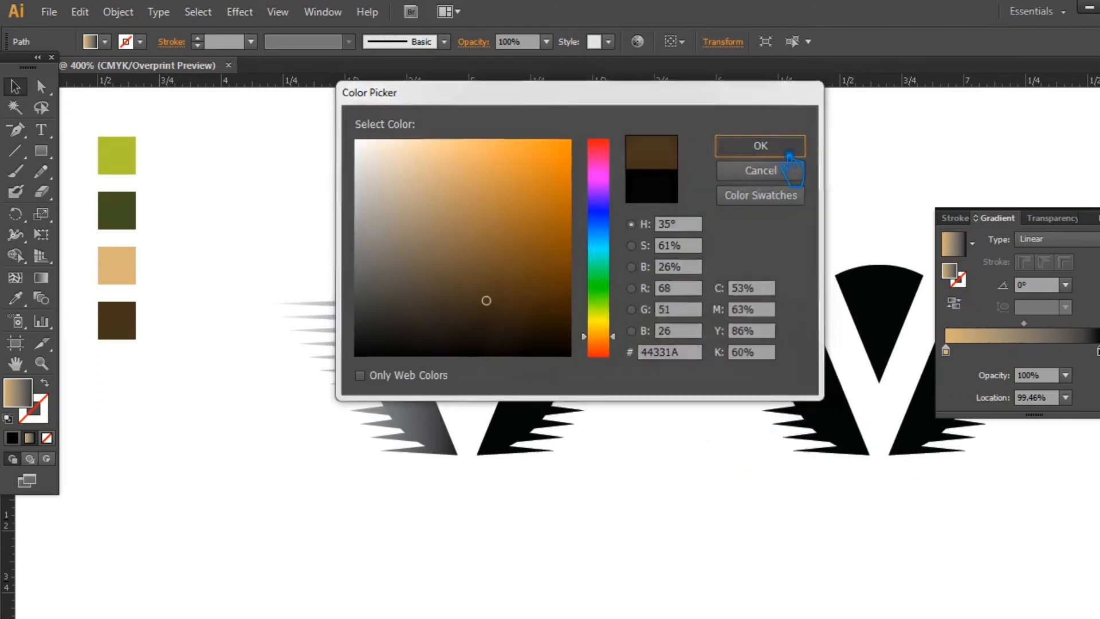
pyautogui.click(762, 145)
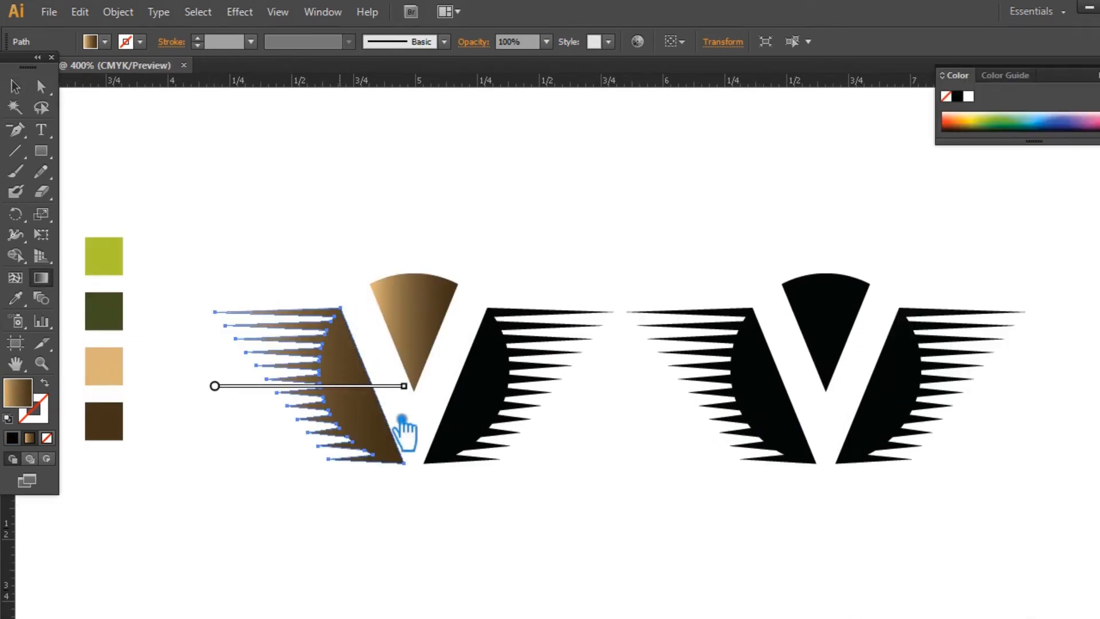
# Step: Redirect the left wing's gradient downward along its inner edge at about -67.9° and reverse its colours
pyautogui.moveTo(338, 310); pyautogui.dragTo(418, 472)
pyautogui.hotkey('ctrl', 'F9')
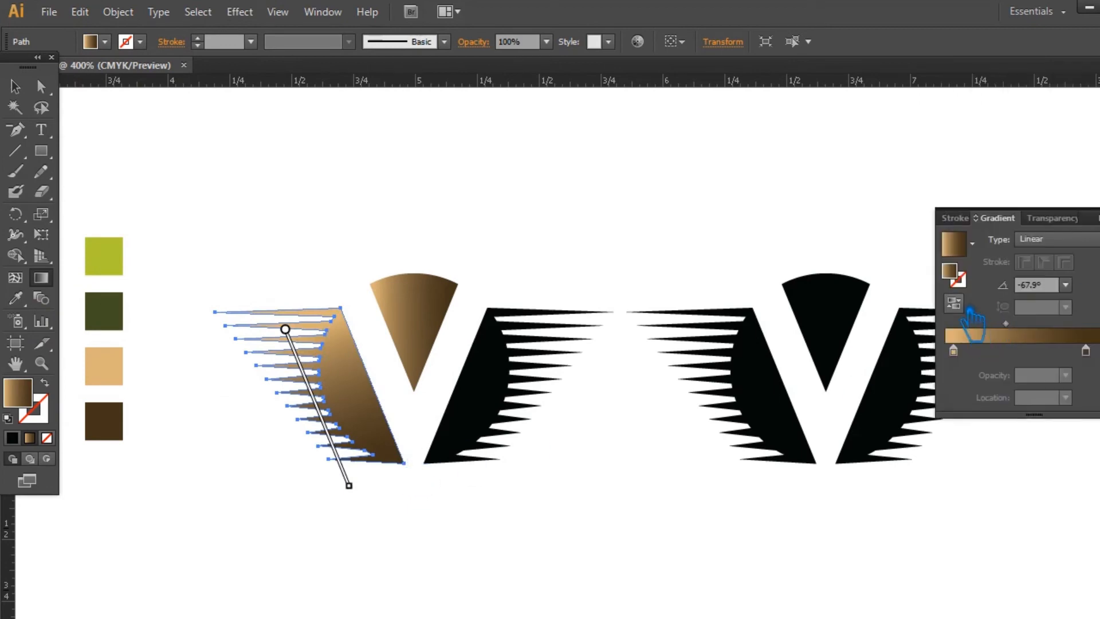
pyautogui.click(954, 304)
# Step: Apply the left wing's tan-to-brown gradient to the right wing with the Eyedropper
pyautogui.click(15, 87)
pyautogui.click(492, 437)
pyautogui.click(16, 298)
pyautogui.click(360, 396)
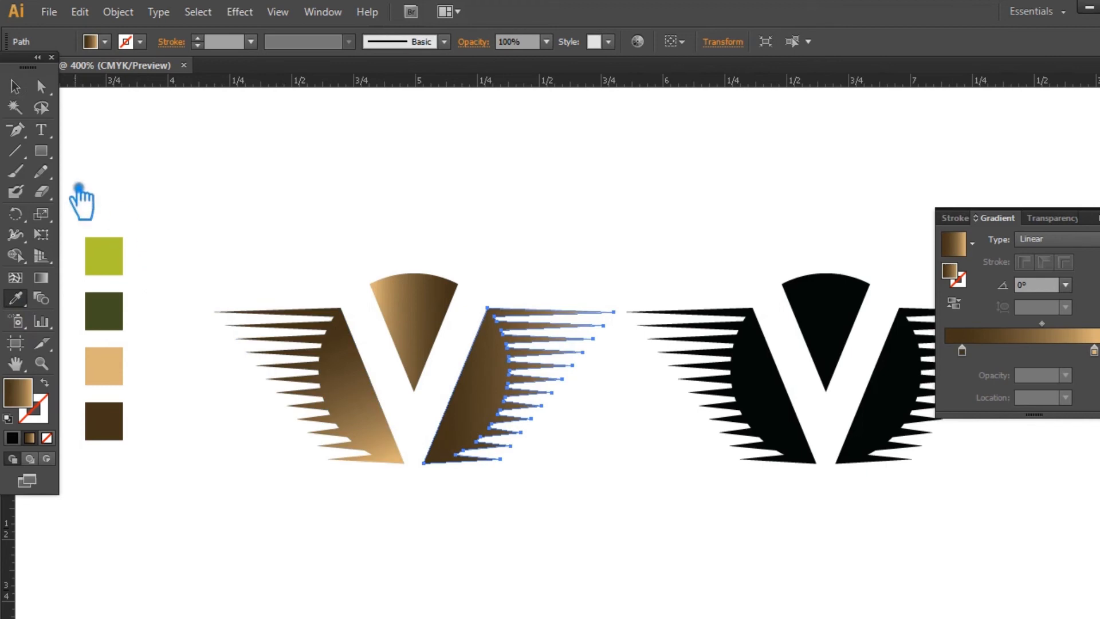
# Step: Redirect the right wing's gradient downward along its inner edge at about -112.1°
pyautogui.click(503, 317)
pyautogui.moveTo(486, 308); pyautogui.dragTo(422, 465)
pyautogui.click(15, 86)
pyautogui.click(413, 201)
pyautogui.moveTo(767, 274); pyautogui.dragTo(564, 500)
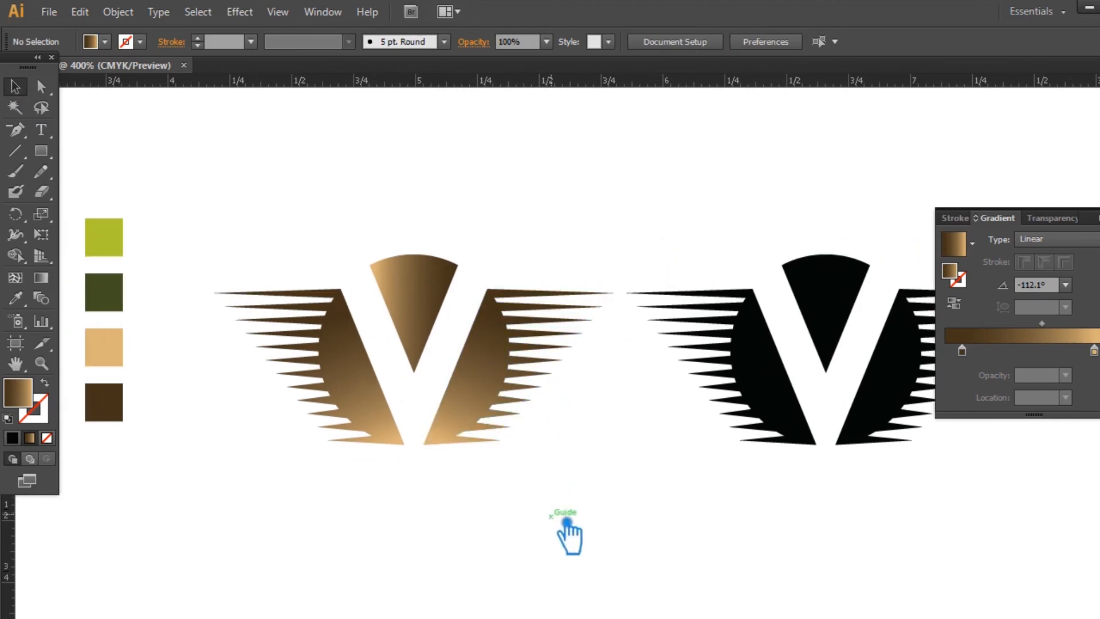
# Step: Group the brown logo's wedge and wings, and save the document
pyautogui.click(287, 241)
pyautogui.click(525, 486)
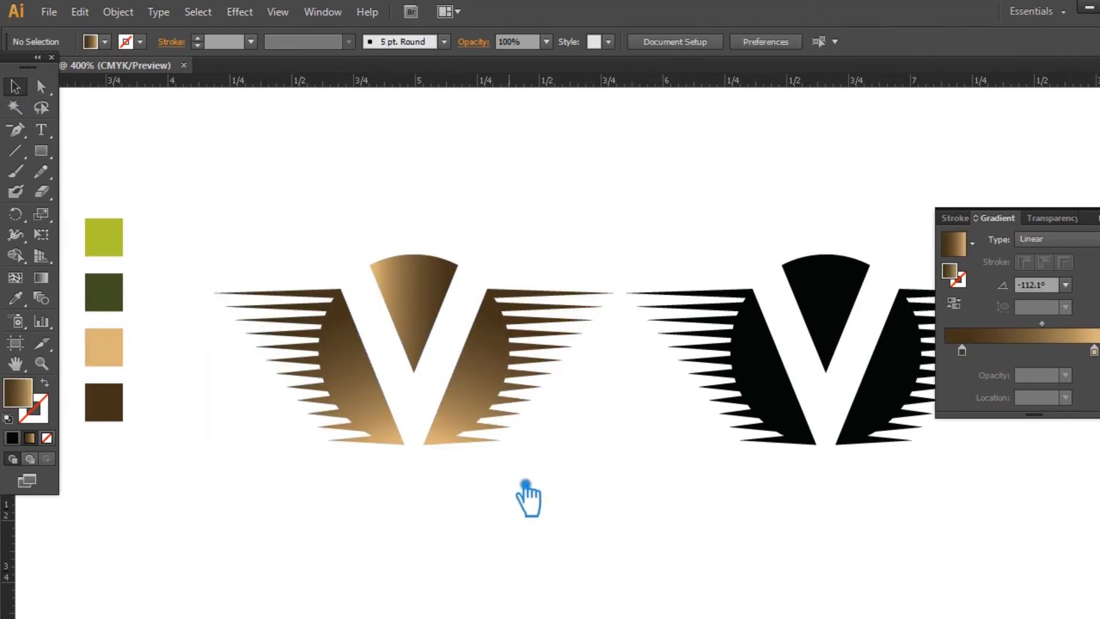
pyautogui.hotkey('ctrl', 's')
pyautogui.press('s')
pyautogui.click(1097, 239)
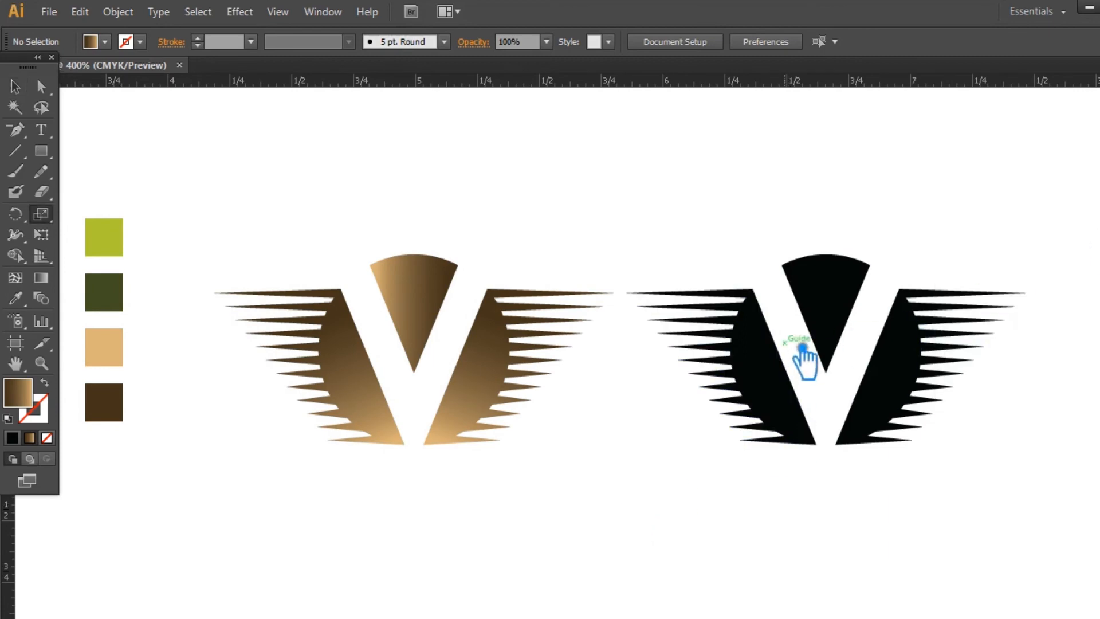
# Step: Apply the brown wedge's gradient to the black logo with the Eyedropper and ungroup that logo
pyautogui.click(825, 314)
pyautogui.press('i')
pyautogui.click(392, 312)
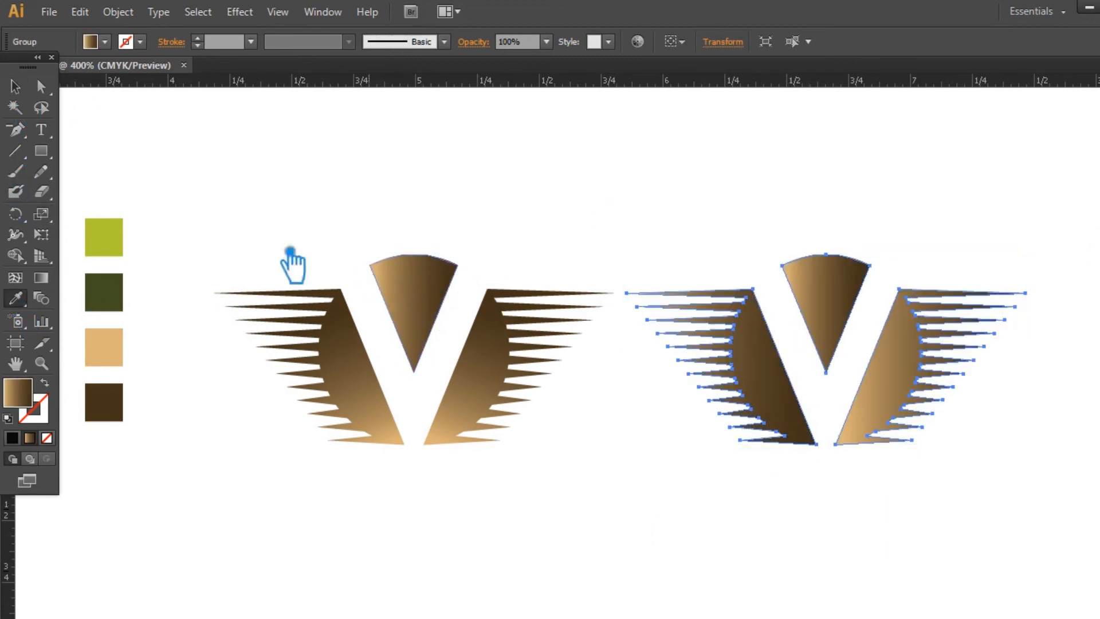
pyautogui.press('v')
pyautogui.rightClick(851, 288)
pyautogui.click(891, 388)
pyautogui.click(423, 389)
# Step: Copy the lime-green square's code AFD135 and apply it to the starting stop of the second logo's wedge gradient
pyautogui.click(104, 237)
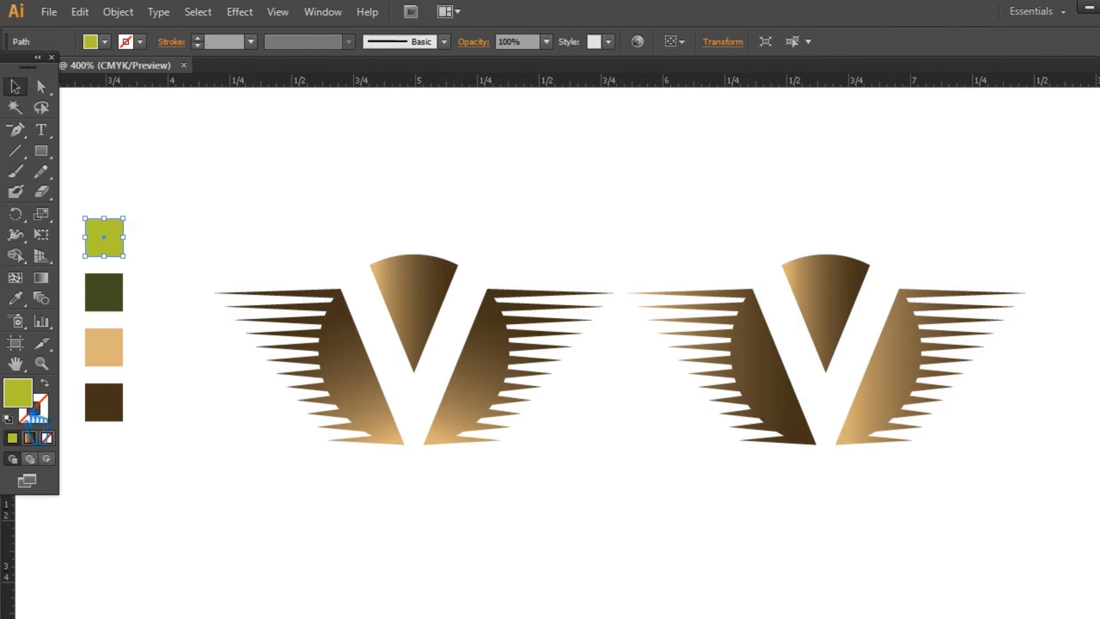
pyautogui.doubleClick(26, 406)
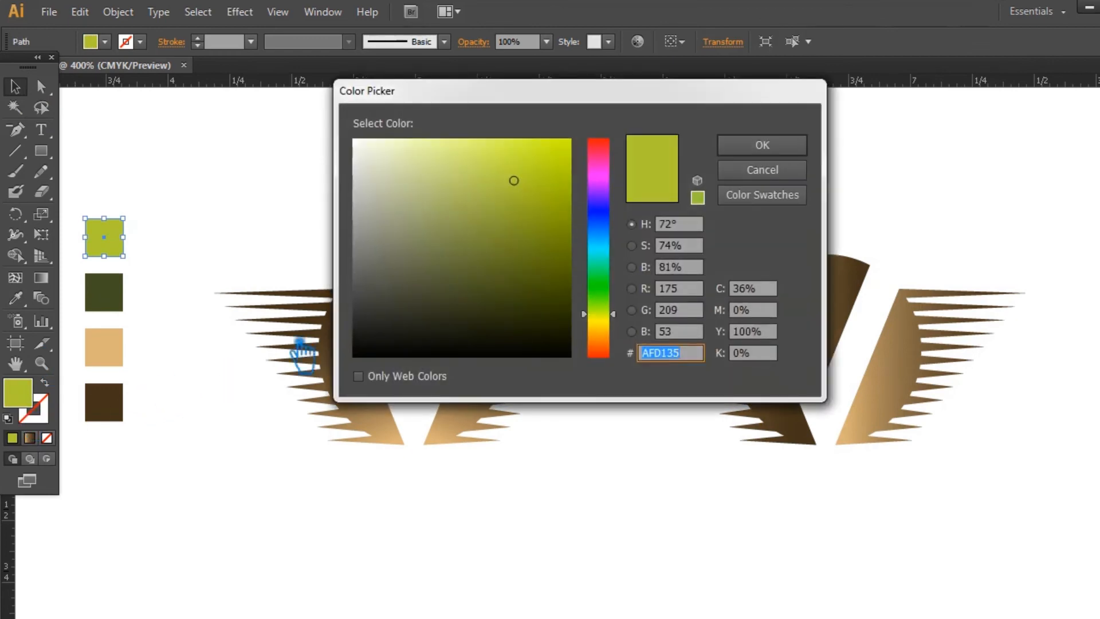
pyautogui.click(779, 151)
pyautogui.click(818, 308)
pyautogui.hotkey('ctrl', 'F9')
pyautogui.click(954, 350)
pyautogui.doubleClick(966, 280)
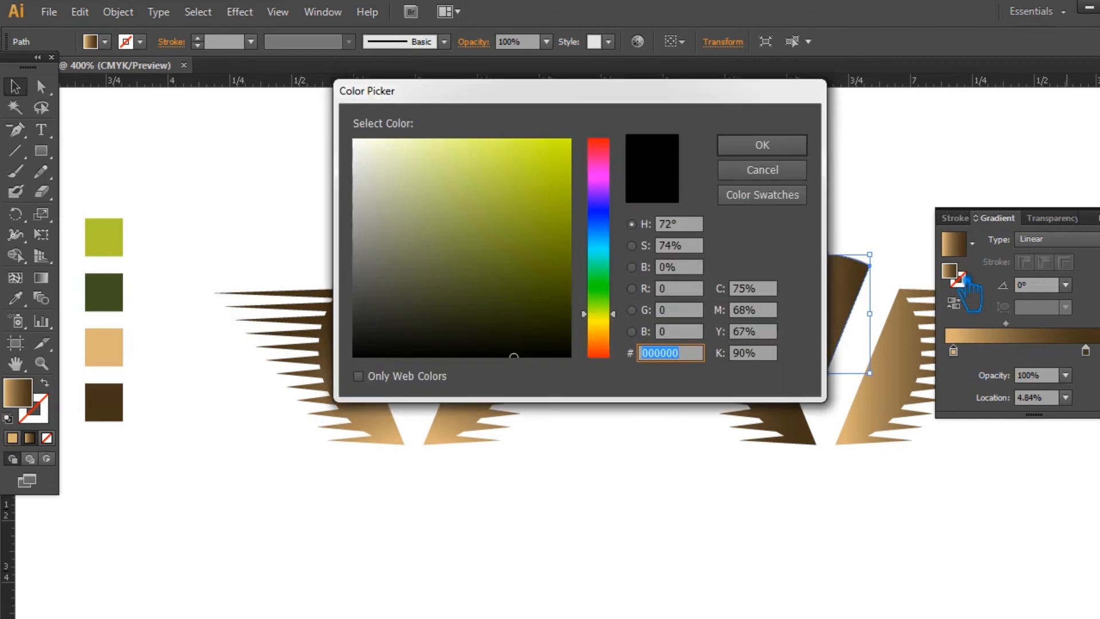
pyautogui.write('AFD135')
pyautogui.click(762, 146)
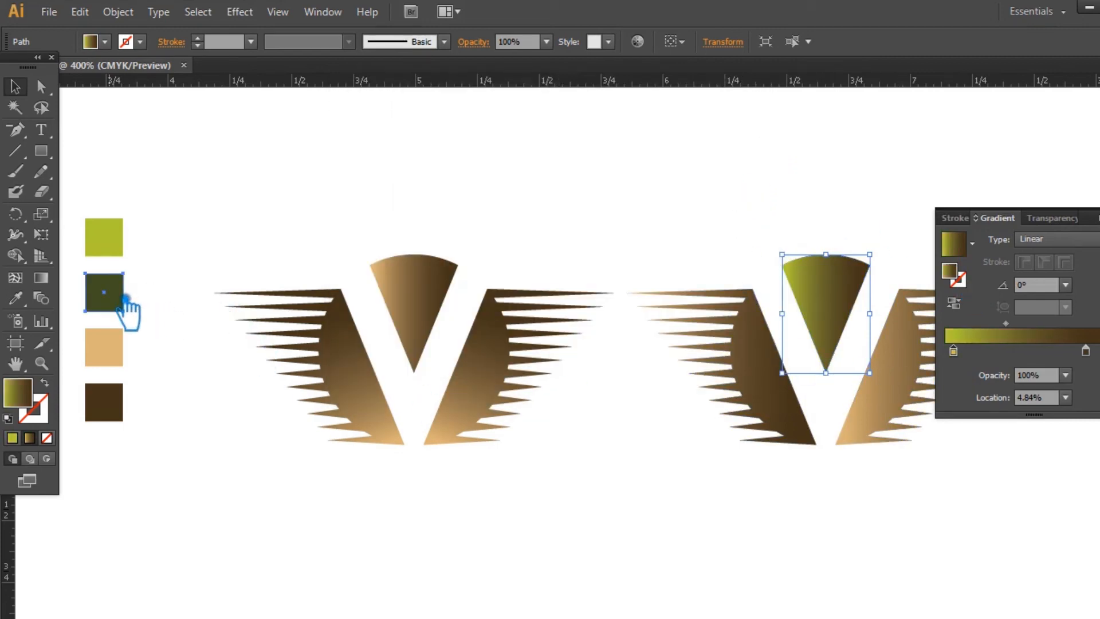
# Step: Copy the dark-green square's code 435022 and apply it to the ending stop of the second logo's wedge gradient
pyautogui.click(121, 298)
pyautogui.doubleClick(27, 395)
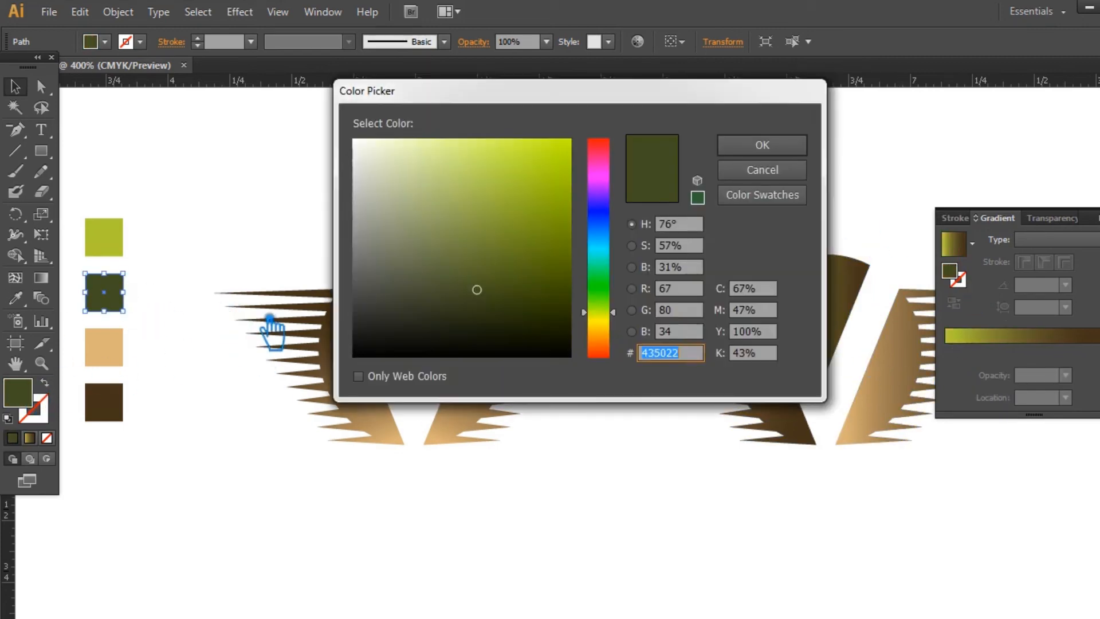
pyautogui.click(762, 145)
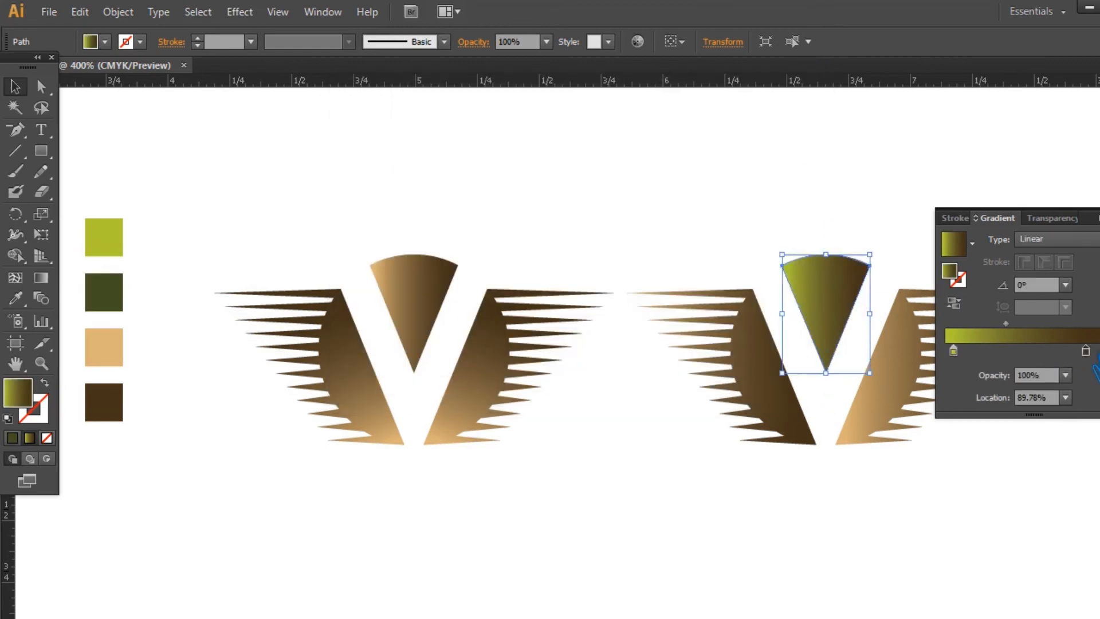
pyautogui.doubleClick(970, 279)
pyautogui.press('Return')
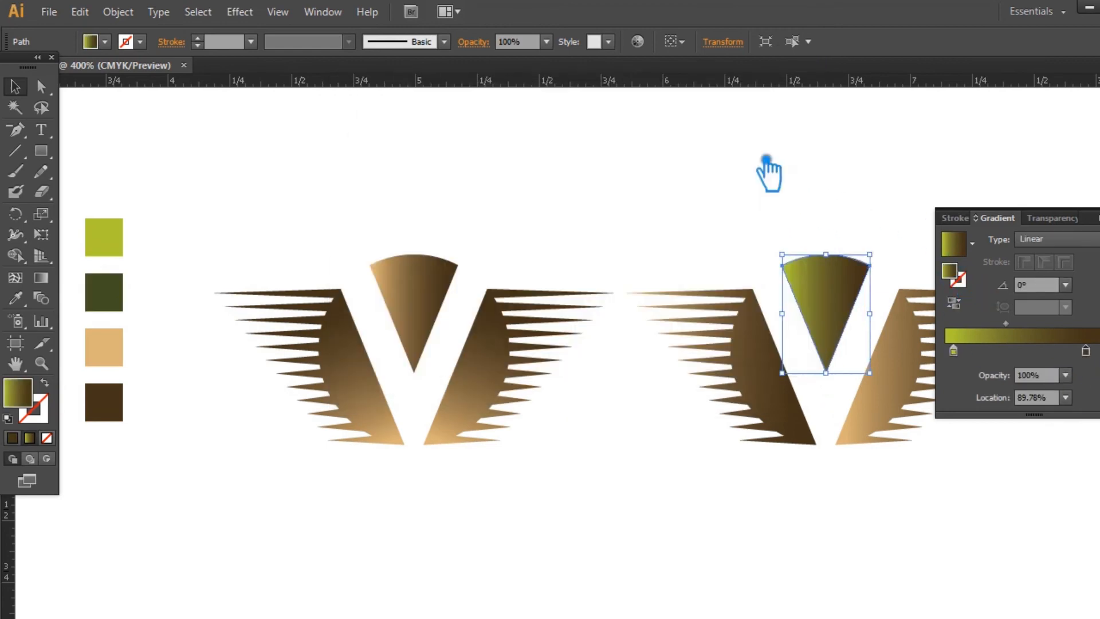
pyautogui.click(902, 235)
# Step: Apply the green wedge's gradient to the second logo's left wing with the Eyedropper
pyautogui.click(759, 341)
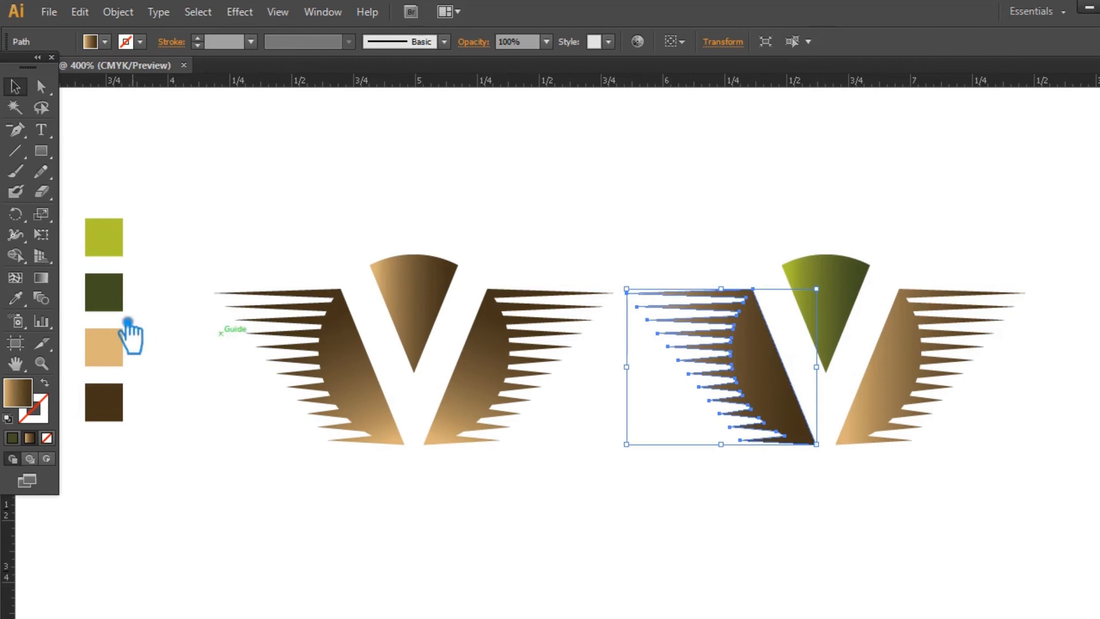
pyautogui.click(15, 298)
pyautogui.click(833, 306)
# Step: Redirect the second logo's left wing gradient downward along its inner edge at about -68.7° and reverse its colours
pyautogui.click(41, 278)
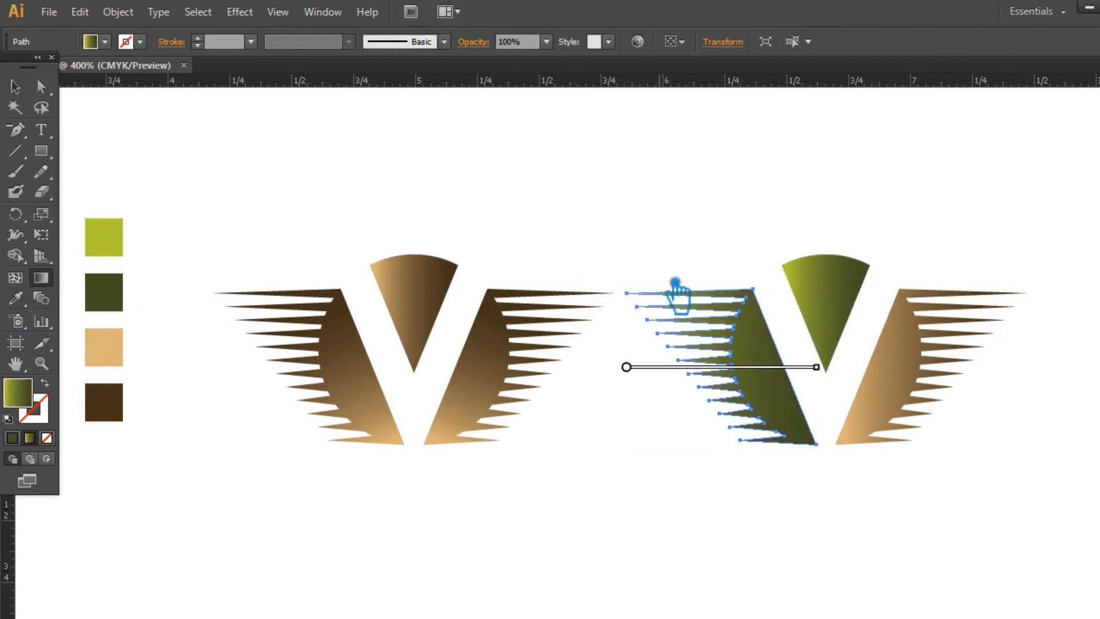
pyautogui.moveTo(754, 289); pyautogui.dragTo(816, 444)
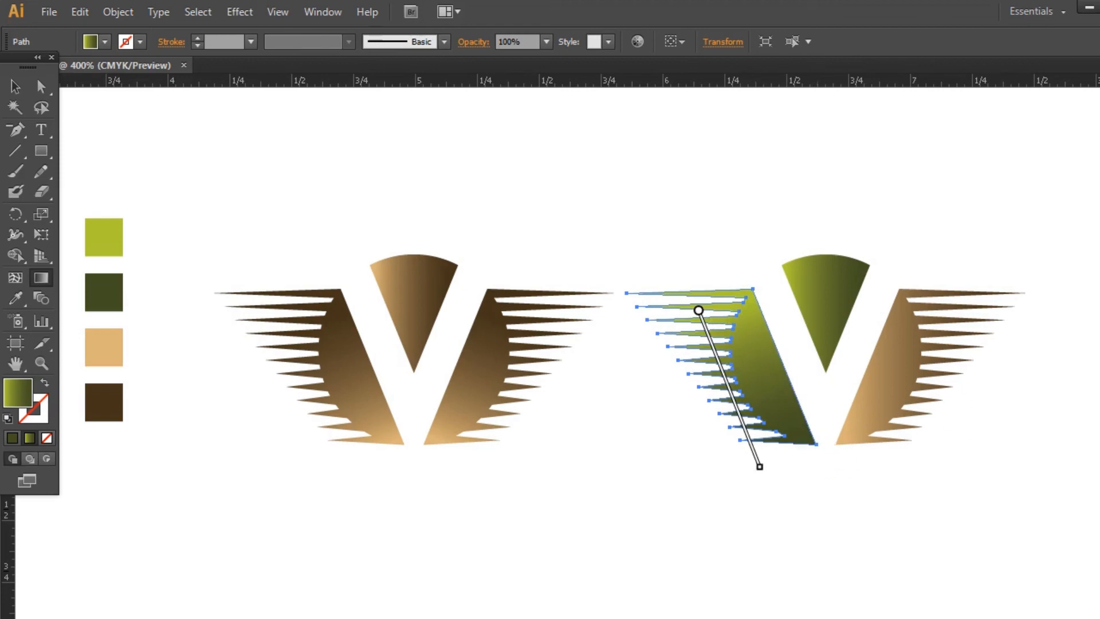
pyautogui.hotkey('ctrl', 'F9')
pyautogui.click(954, 304)
pyautogui.click(16, 86)
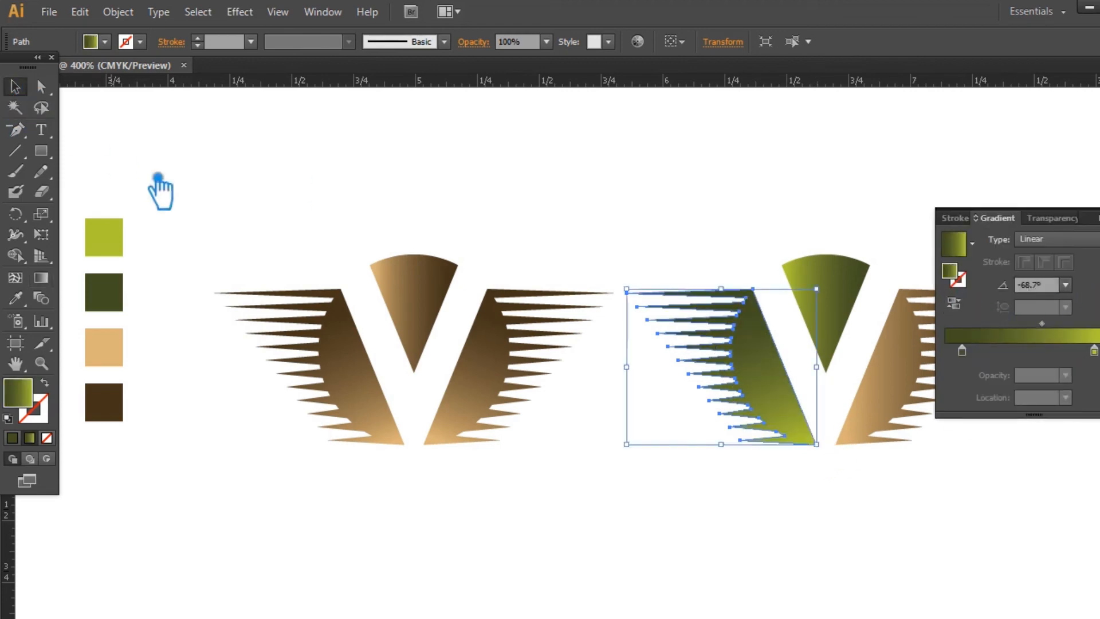
pyautogui.click(1090, 212)
pyautogui.click(1059, 228)
# Step: Copy the green left wing's gradient to the second logo's right wing and redirect it downward from the wing's upper inner corner
pyautogui.click(899, 409)
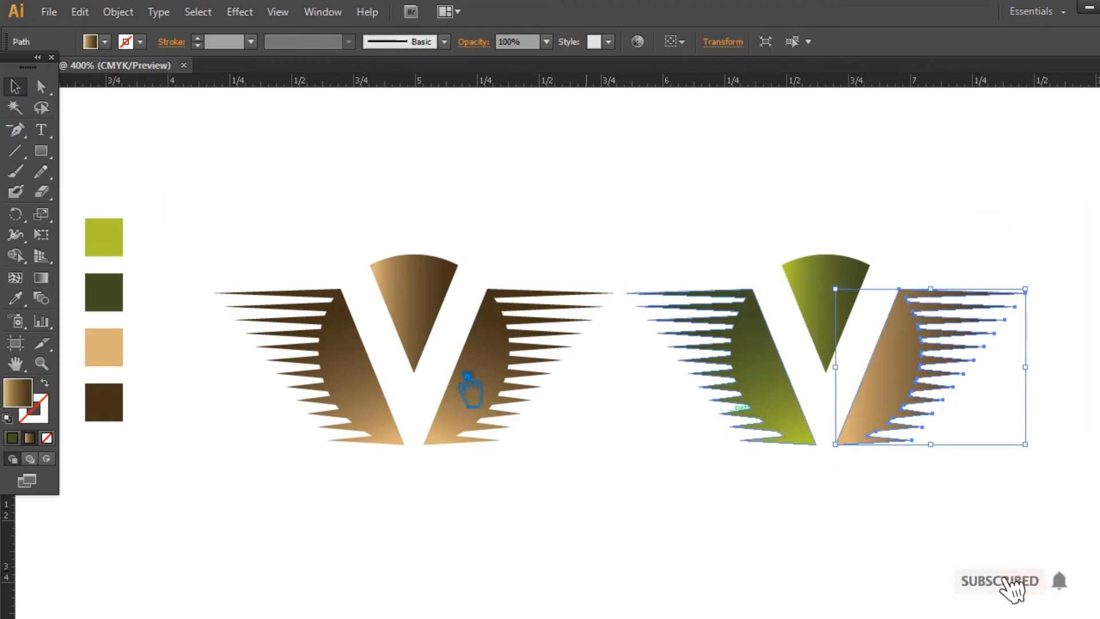
pyautogui.click(799, 413)
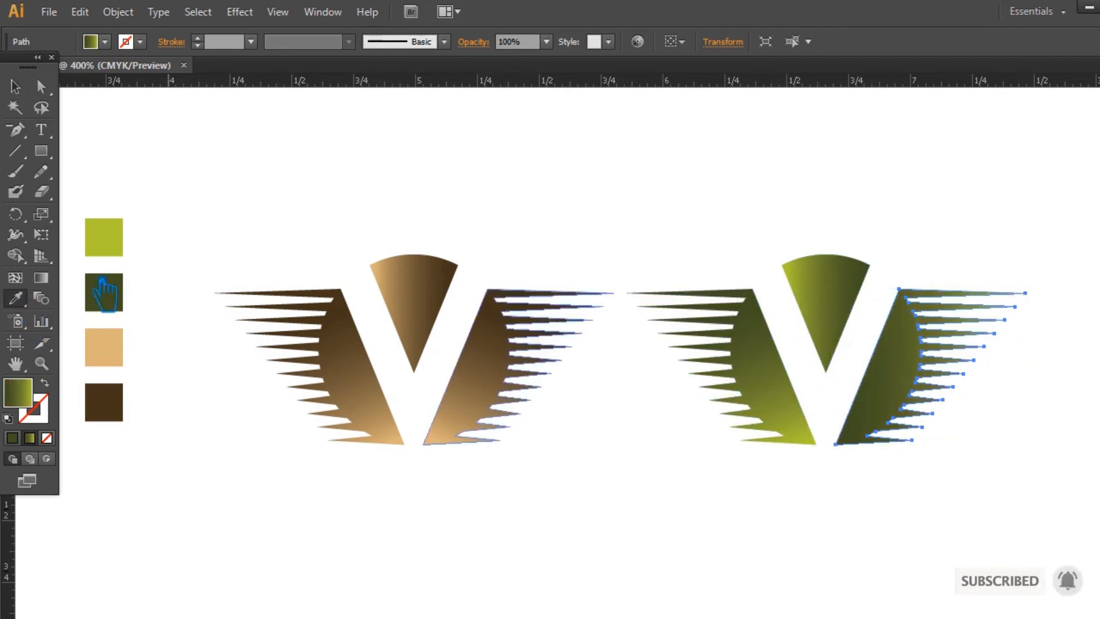
pyautogui.press('g')
pyautogui.moveTo(898, 289)
pyautogui.mouseDown()
pyautogui.moveTo(840, 440)
pyautogui.moveTo(878, 449)
pyautogui.mouseUp()
pyautogui.click(16, 86)
# Step: Group the green logo's wedge and wings
pyautogui.moveTo(957, 524); pyautogui.dragTo(695, 211)
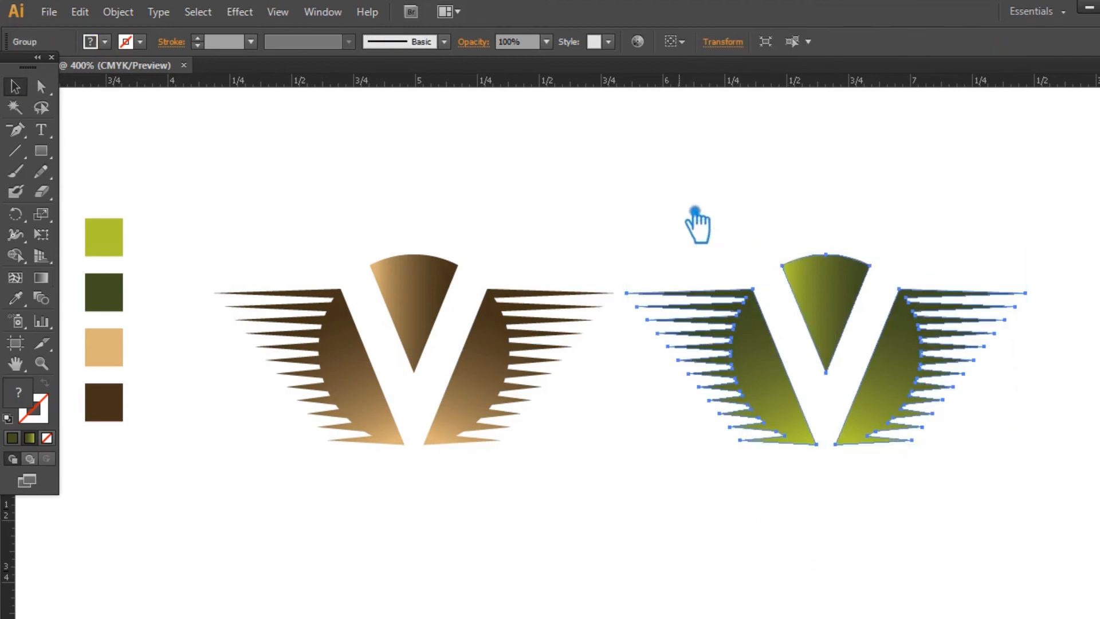
pyautogui.click(695, 224)
pyautogui.click(393, 312)
pyautogui.keyDown('shift'); pyautogui.click(818, 286); pyautogui.keyUp('shift')
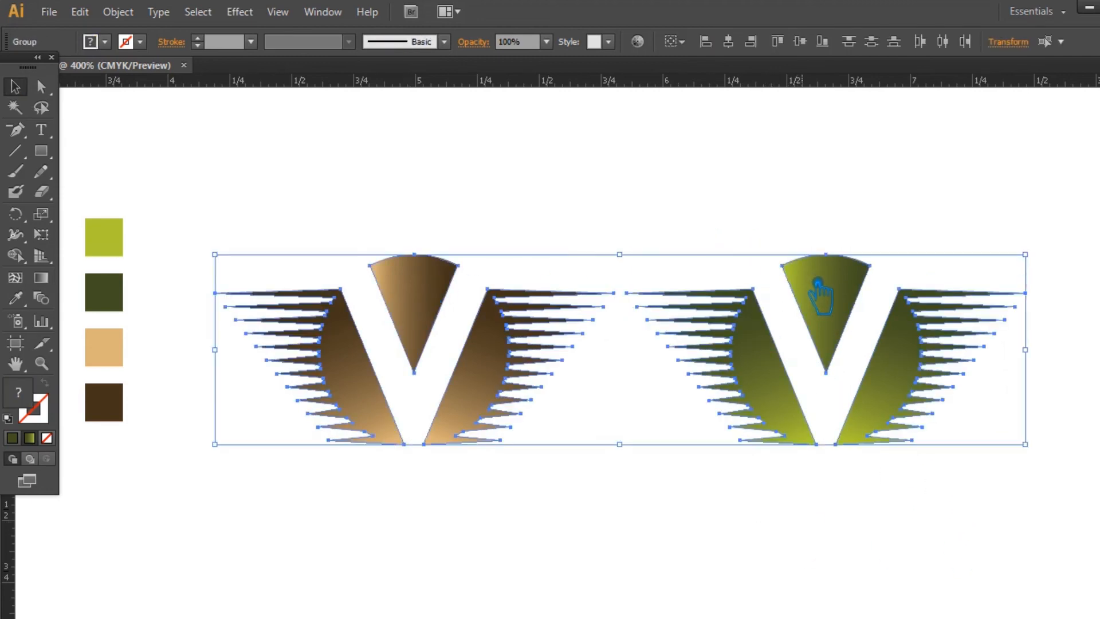
pyautogui.click(755, 522)
# Step: Move the four colour swatch squares off the artboard, beyond its left edge
pyautogui.hotkey('ctrl', '-')
pyautogui.hotkey('ctrl', '-')
pyautogui.hotkey('ctrl', '-')
pyautogui.moveTo(616, 466); pyautogui.dragTo(856, 511)
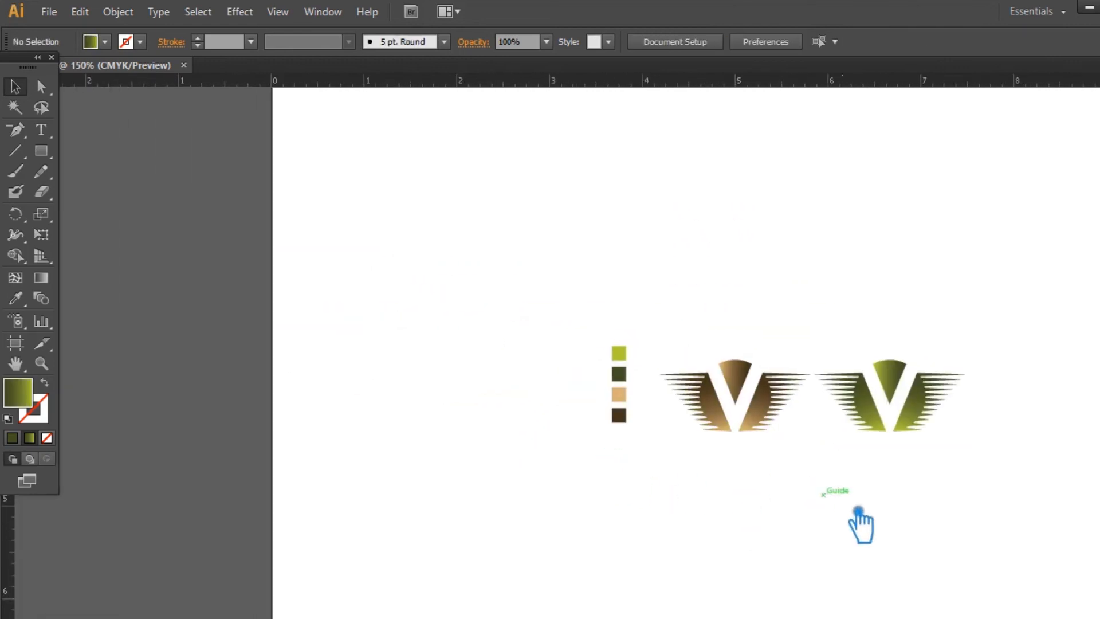
pyautogui.moveTo(659, 453); pyautogui.dragTo(596, 313)
pyautogui.moveTo(631, 390); pyautogui.dragTo(175, 411)
pyautogui.moveTo(829, 566); pyautogui.dragTo(624, 509)
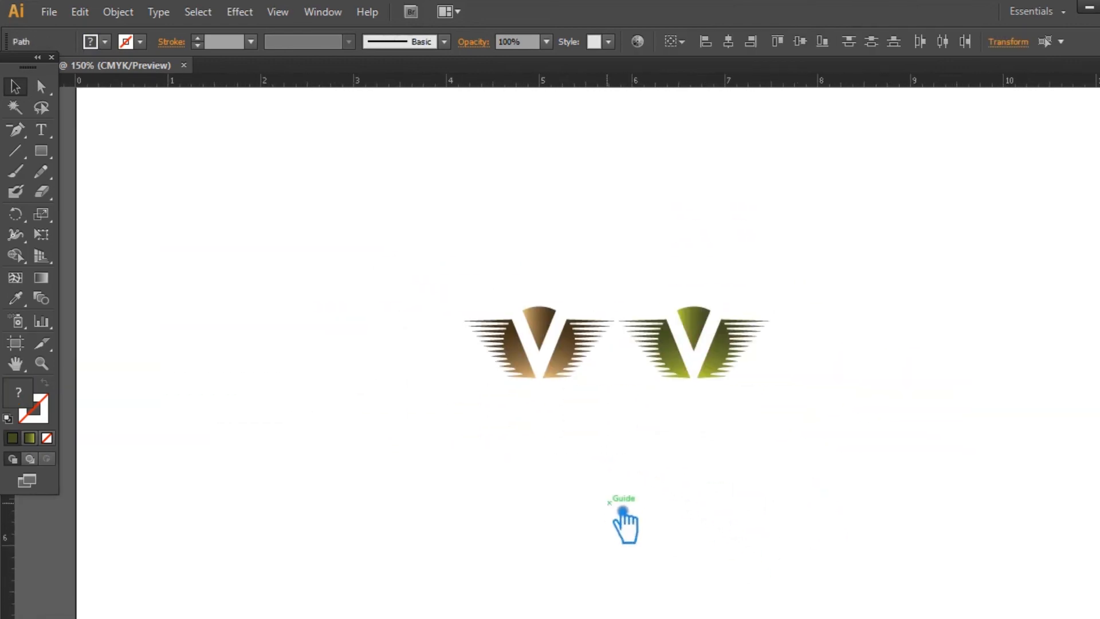
# Step: Group the brown and green logos together
pyautogui.hotkey('ctrl', '+')
pyautogui.hotkey('ctrl', '+')
pyautogui.hotkey('ctrl', '+')
pyautogui.hotkey('ctrl', '+')
pyautogui.moveTo(728, 488); pyautogui.dragTo(622, 509)
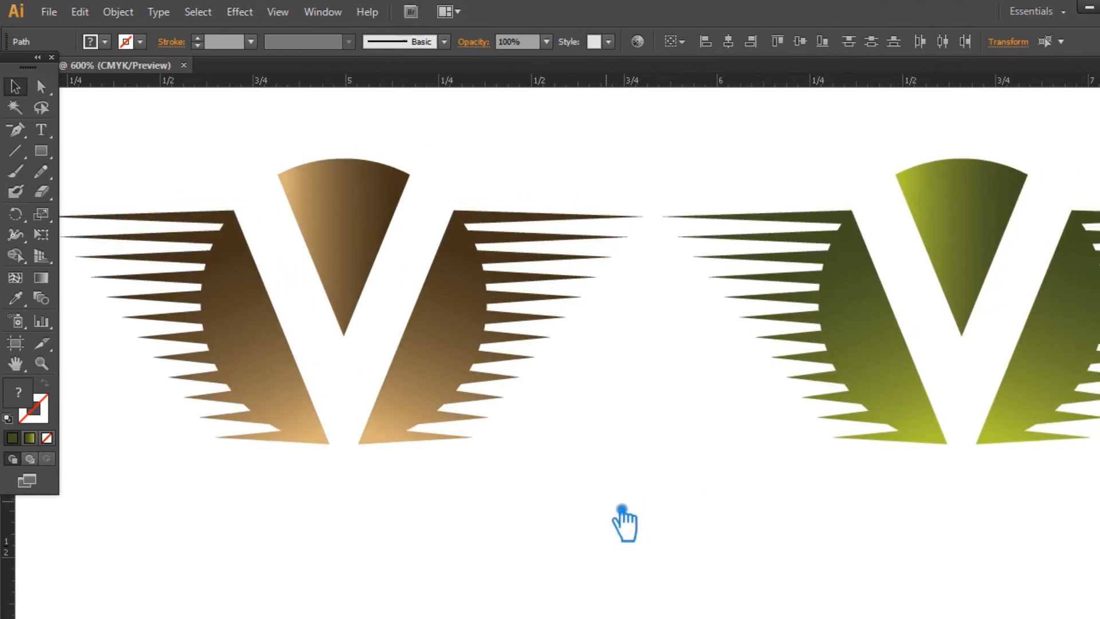
pyautogui.hotkey('ctrl', '-')
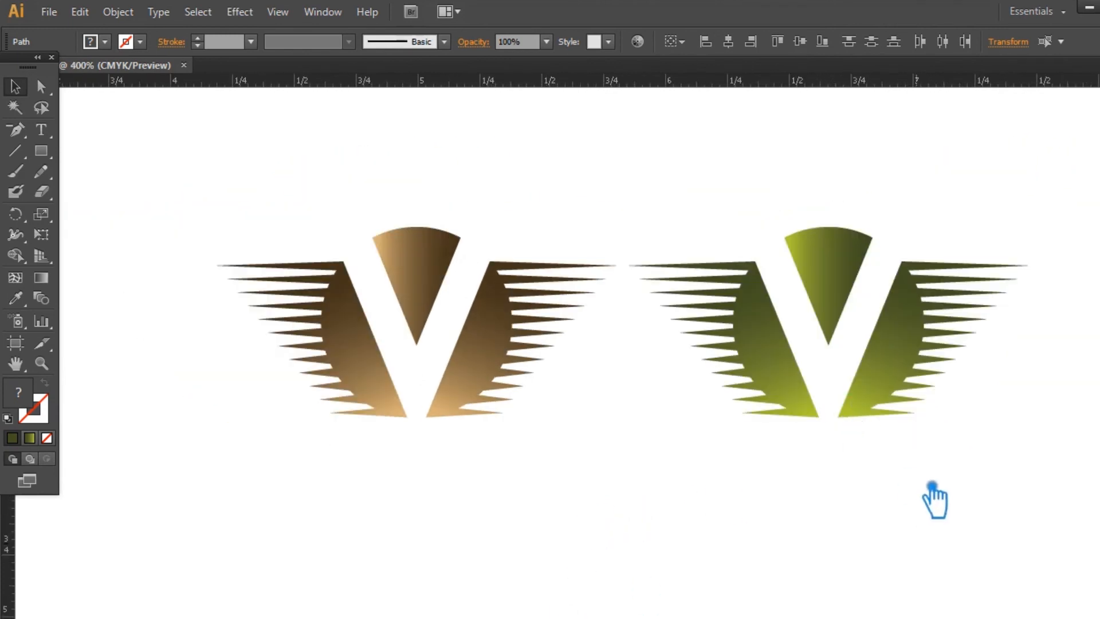
pyautogui.moveTo(935, 483); pyautogui.dragTo(295, 206)
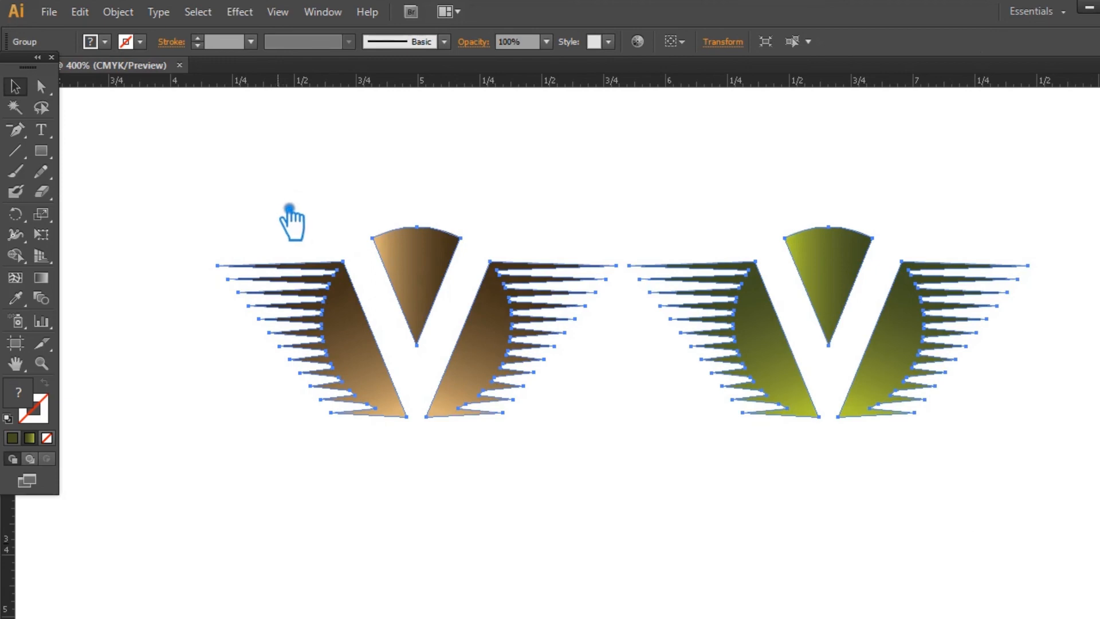
pyautogui.click(580, 199)
# Step: Duplicate the logo pair directly below the original and reflect the copy across a vertical axis
pyautogui.moveTo(662, 207); pyautogui.dragTo(649, 140)
pyautogui.moveTo(435, 218); pyautogui.dragTo(436, 426)
pyautogui.rightClick(797, 406)
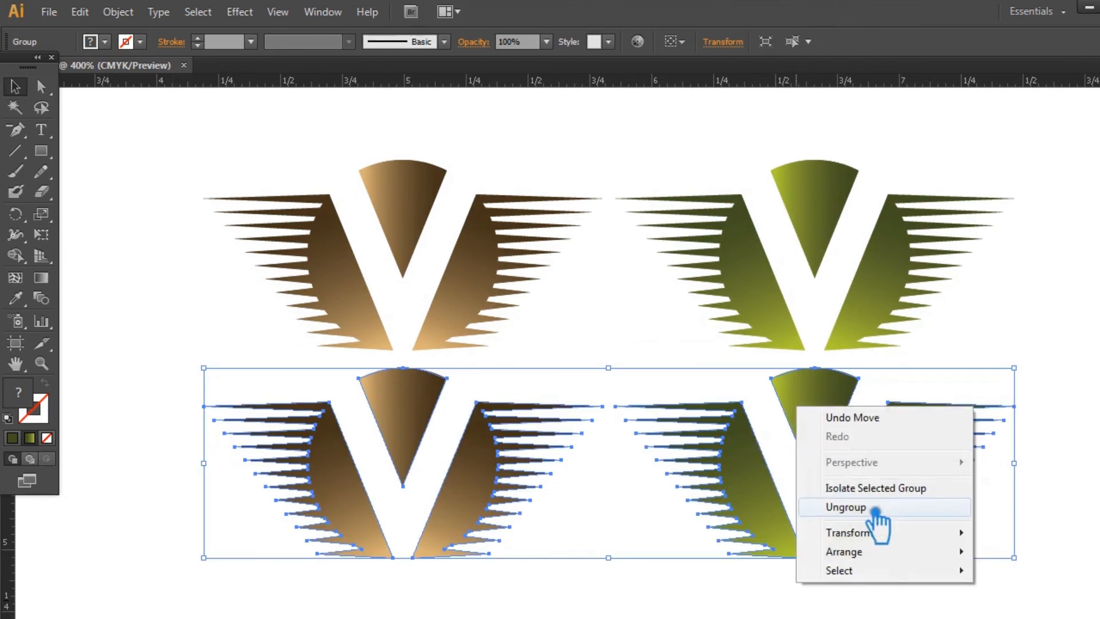
pyautogui.moveTo(848, 533)
pyautogui.click(636, 442)
pyautogui.click(803, 523)
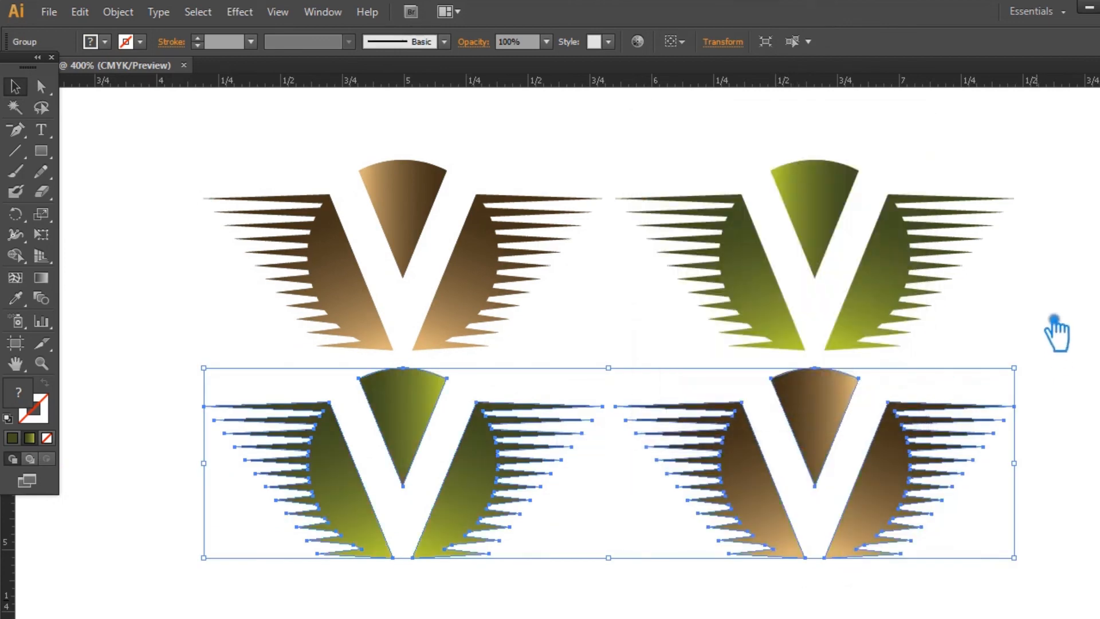
pyautogui.click(1054, 343)
# Step: Shift the reflected logo pair slightly down to widen the gap between the two rows
pyautogui.scroll(-3, 1026, 368)
pyautogui.moveTo(801, 373); pyautogui.dragTo(806, 385)
pyautogui.click(1056, 378)
pyautogui.moveTo(1051, 438); pyautogui.dragTo(344, 191)
pyautogui.click(912, 274)
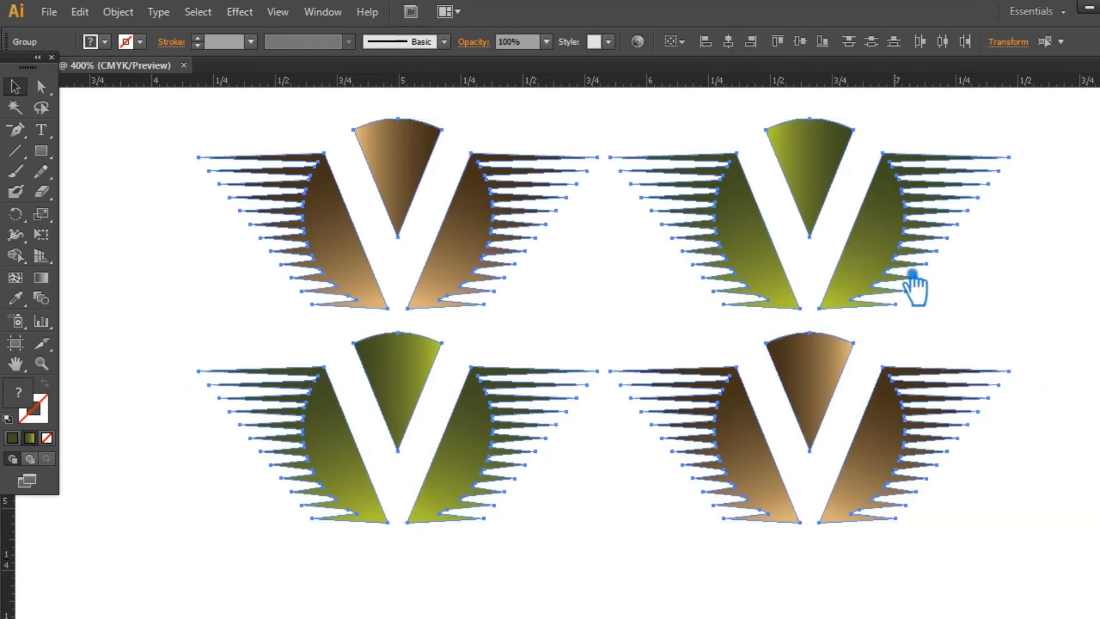
pyautogui.click(1017, 287)
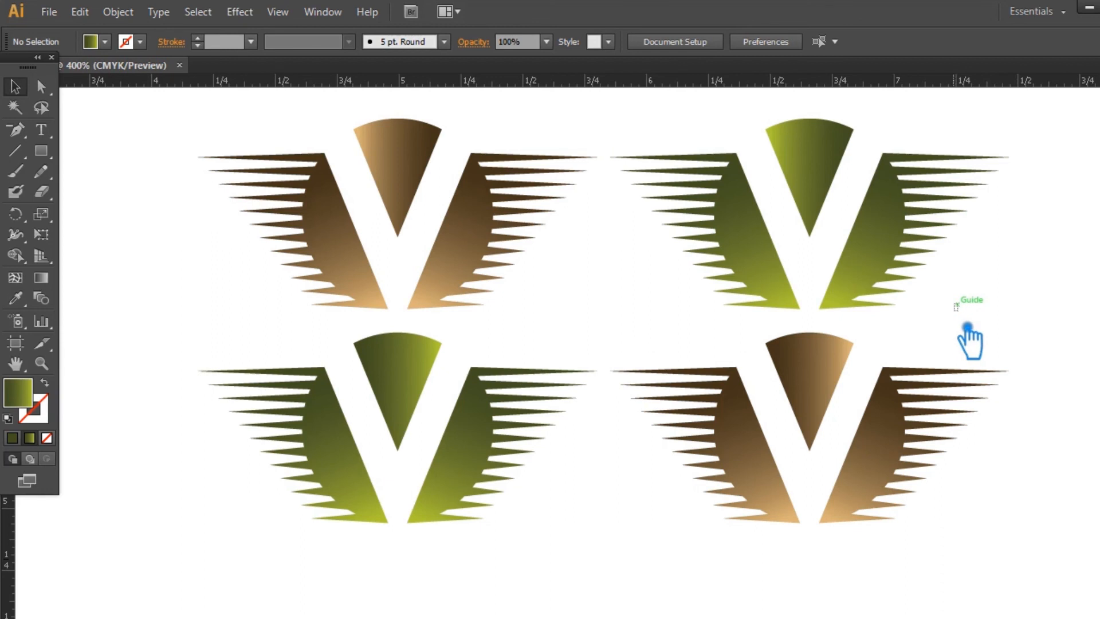
pyautogui.moveTo(984, 343); pyautogui.dragTo(952, 372)
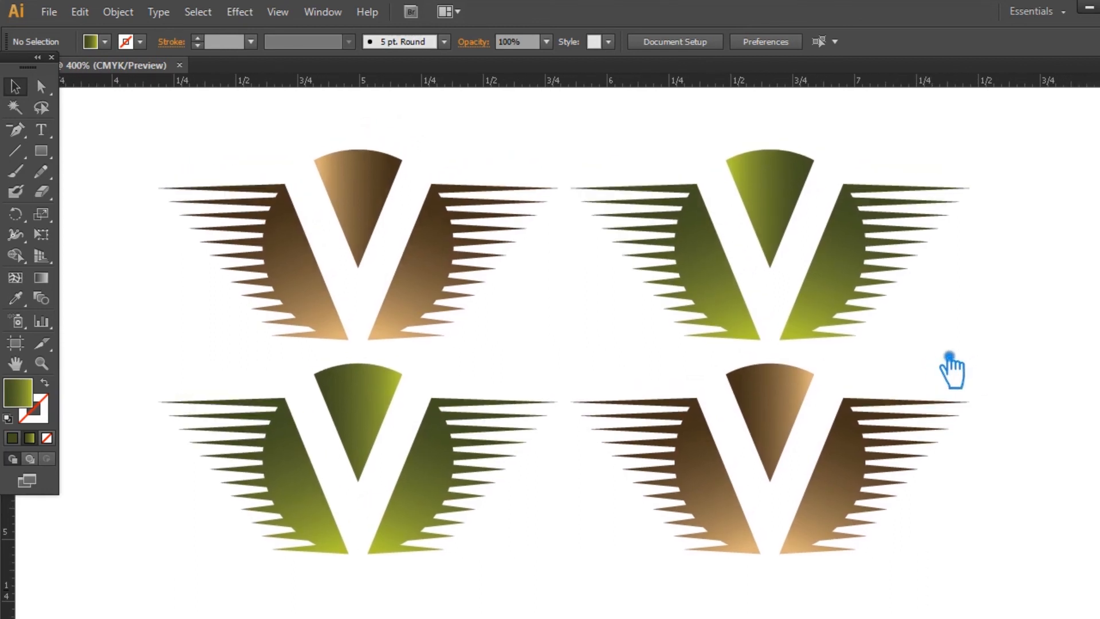